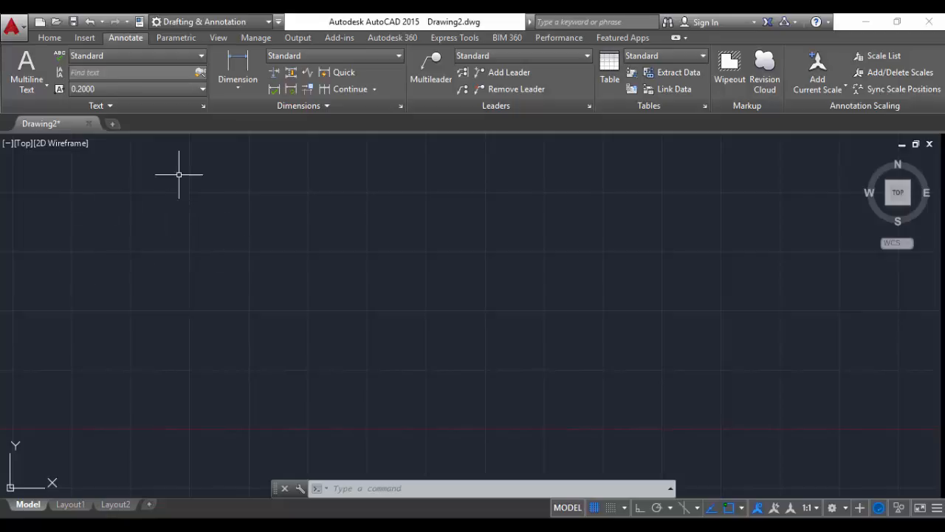
click(49, 37)
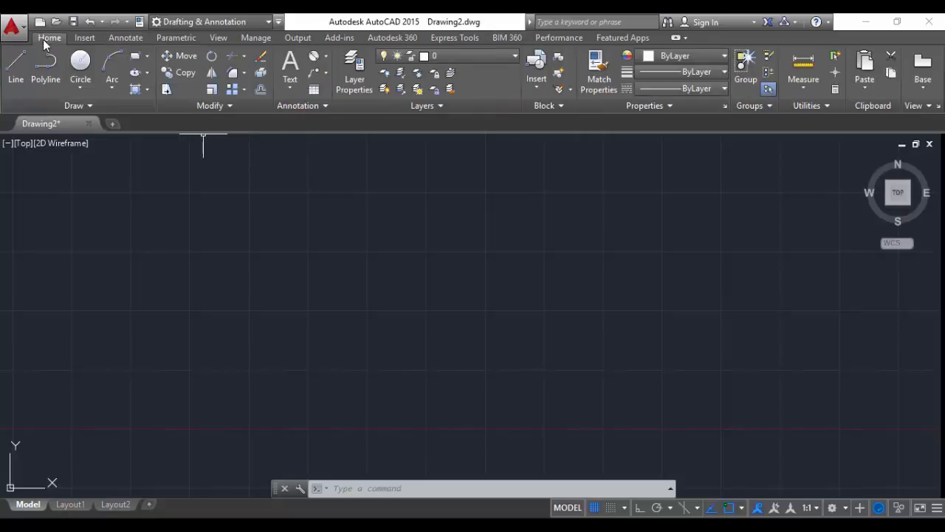
click(290, 94)
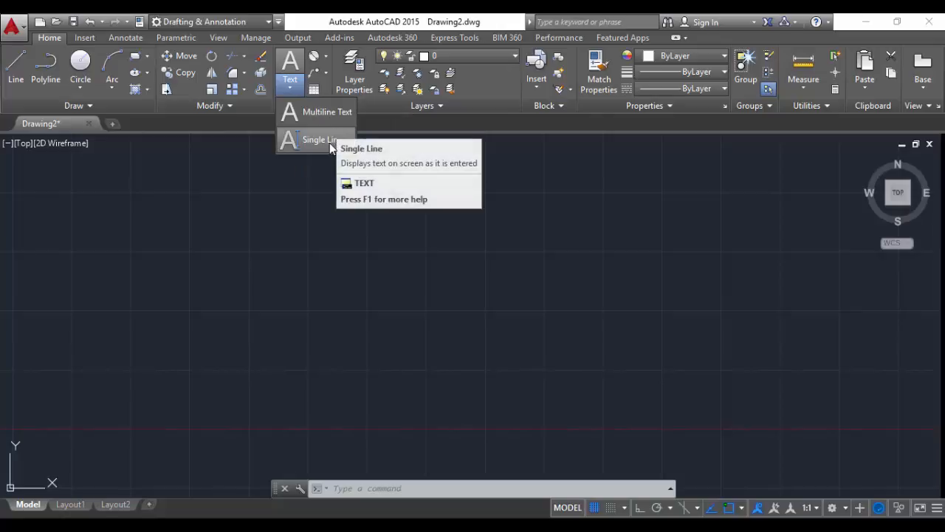
click(243, 223)
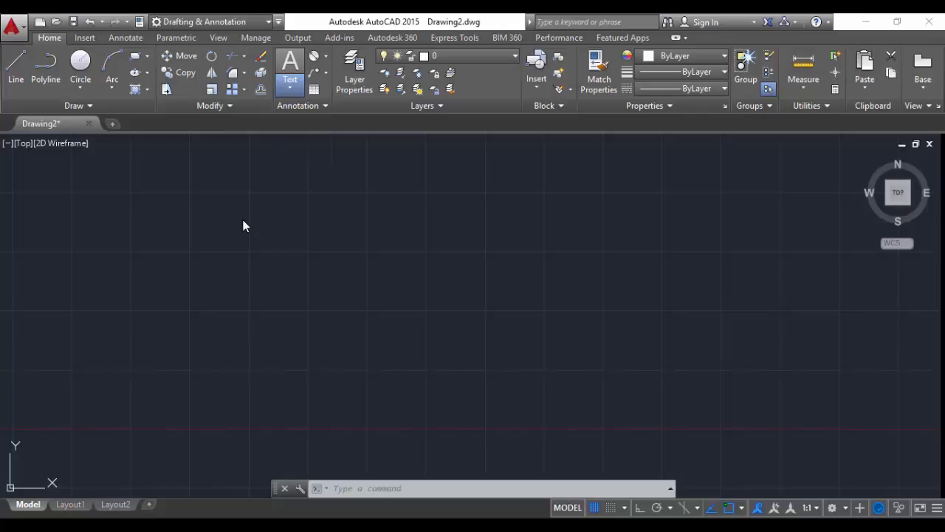
Step: Create single-line text reading "cms" in the upper-left part of the drawing, picking its start point and height freehand
text(DT)
key(Return)
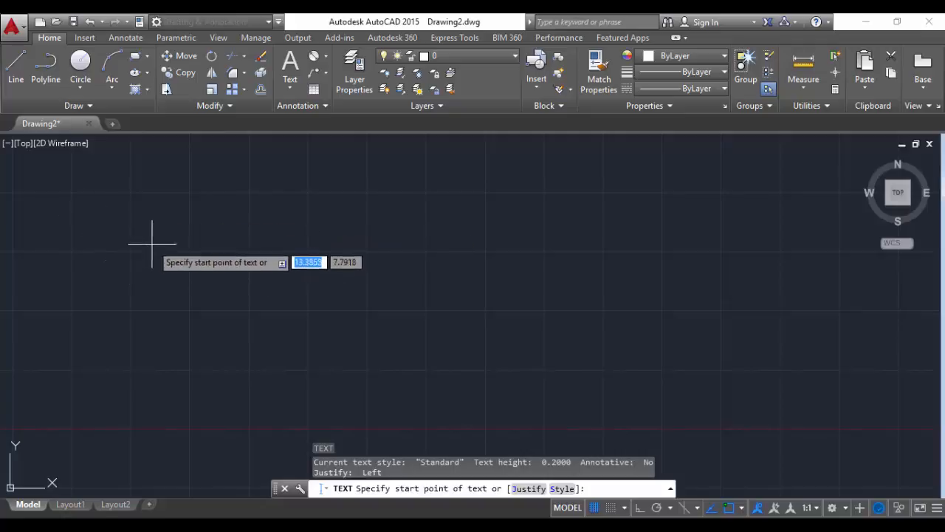
click(170, 229)
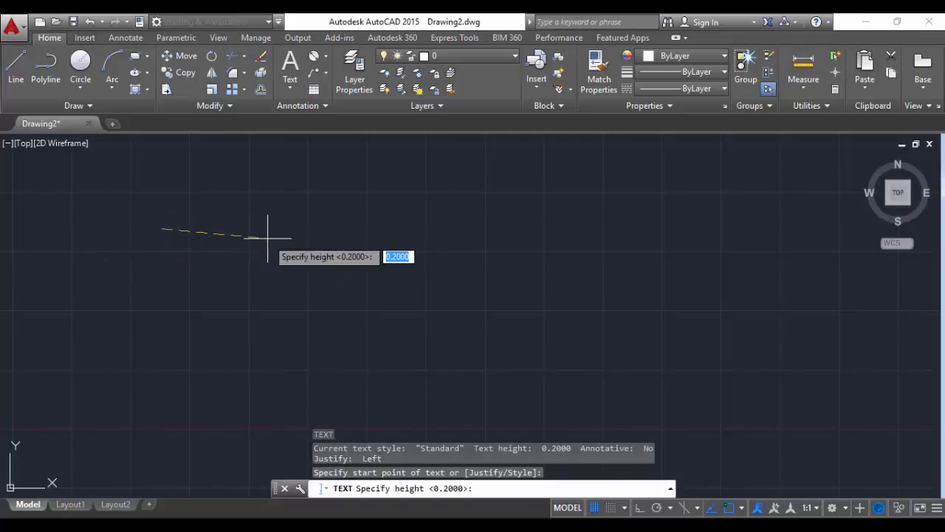
click(292, 228)
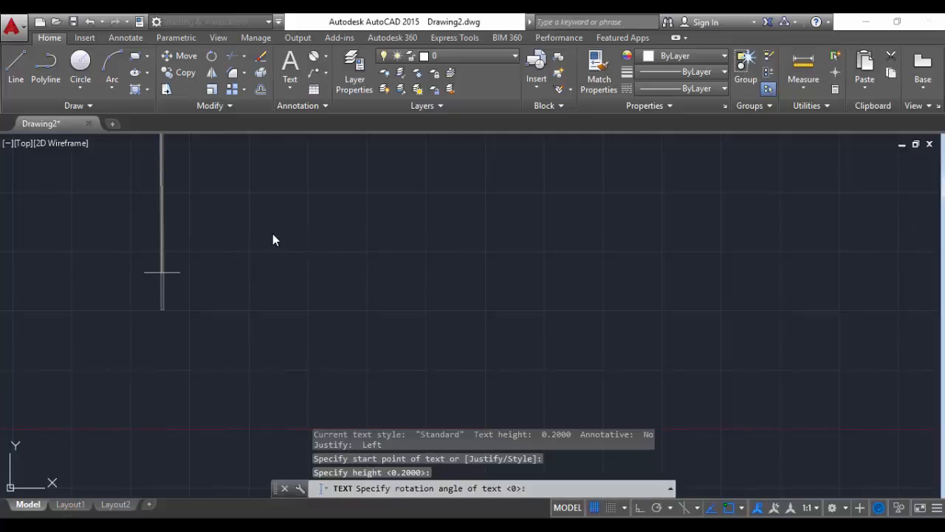
scroll(256, 226, down, 2)
middle_drag(226, 225, 201, 261)
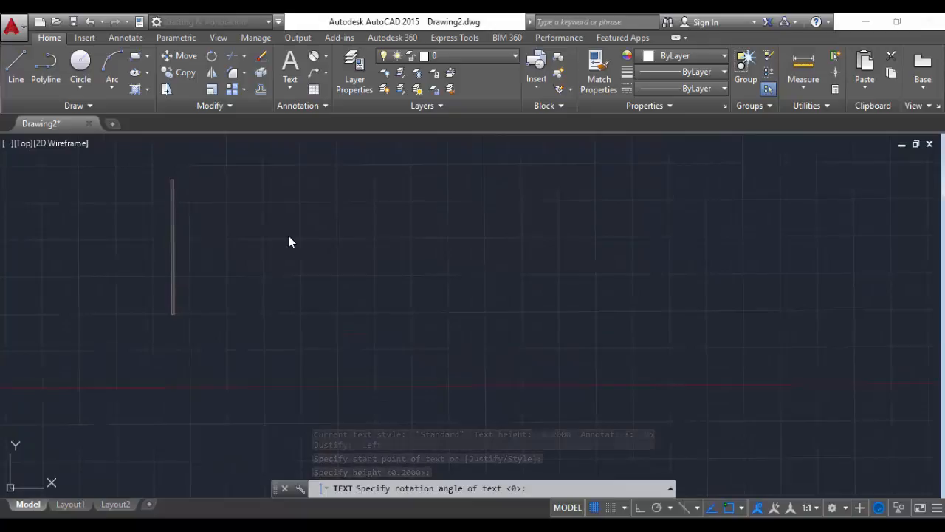
text(cm)
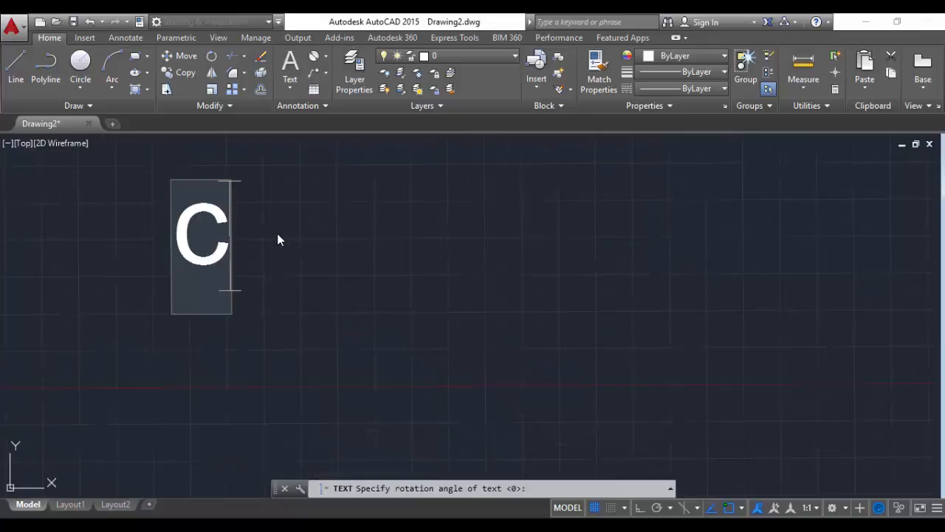
text(s)
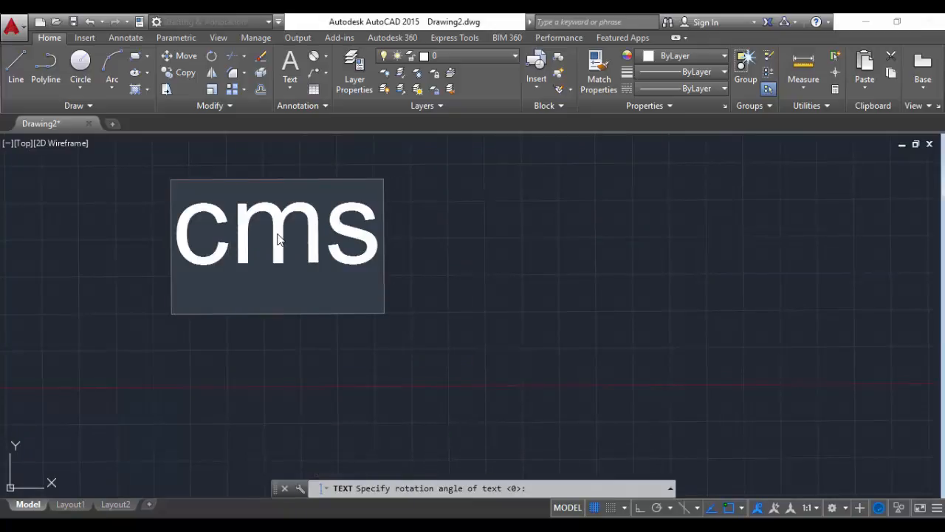
key(Return)
key(Return)
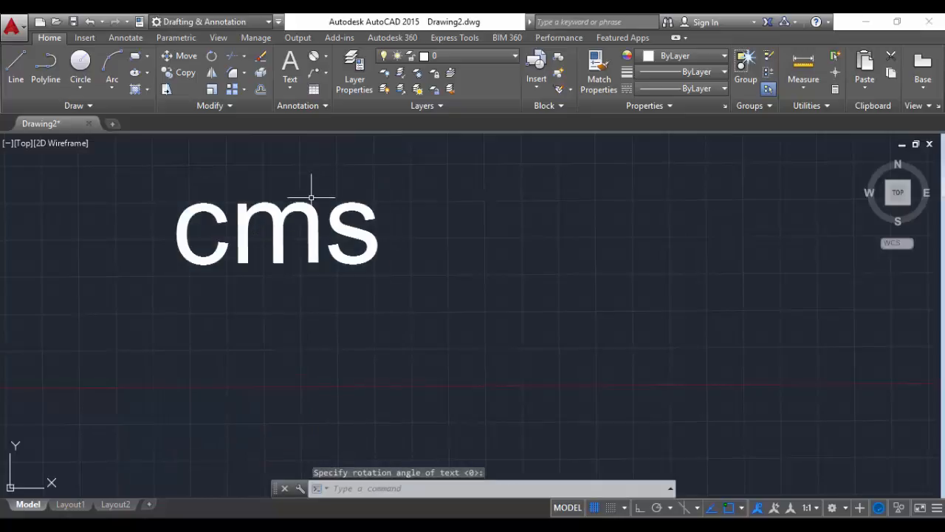
Step: Extend the "cms" text so it reads "cms and milli"
middle_drag(312, 194, 294, 239)
double_click(353, 299)
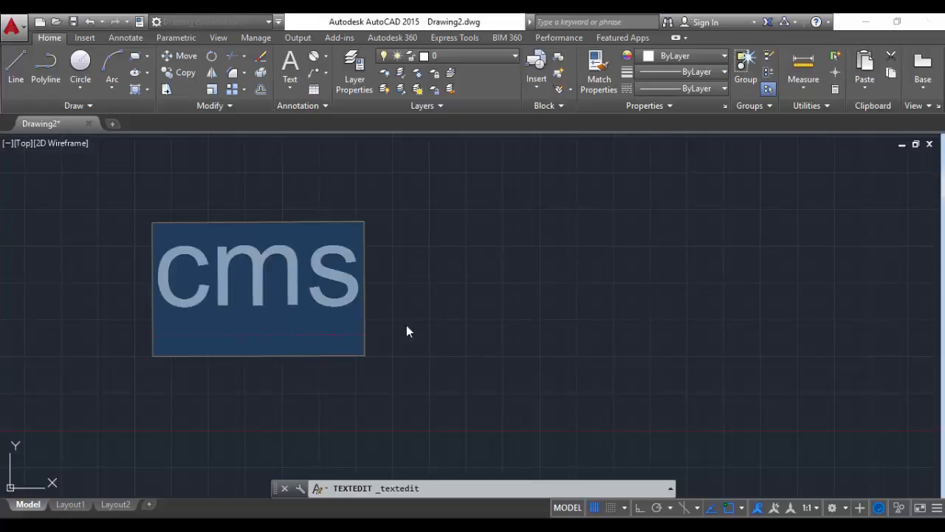
click(355, 272)
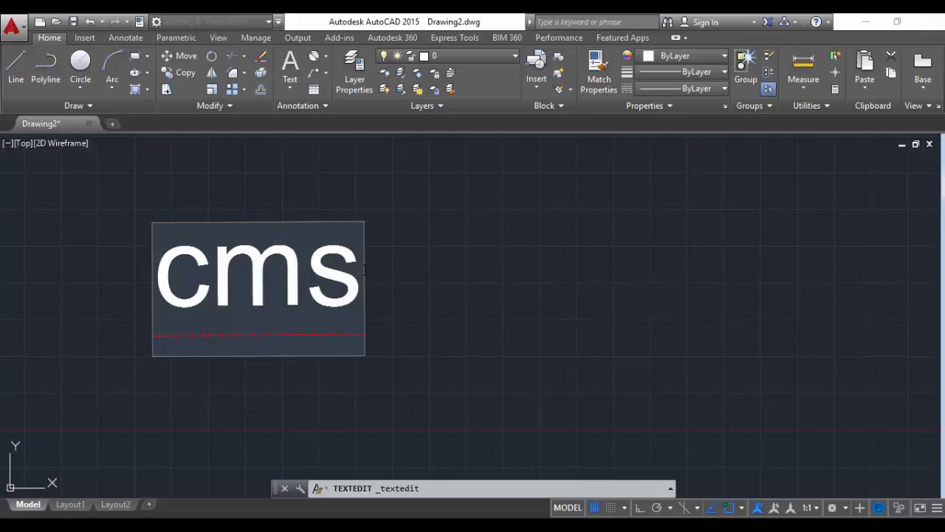
text(and)
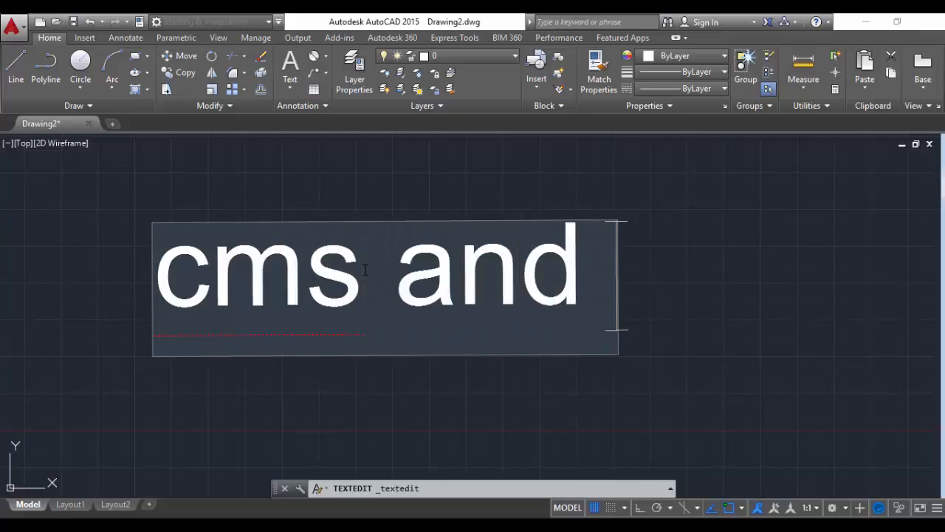
text( milli)
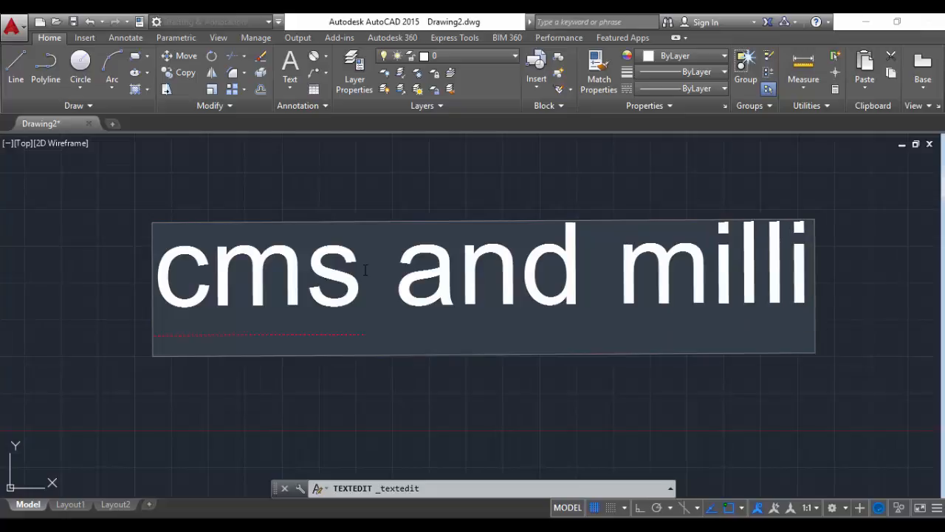
click(416, 382)
Step: Open the text style settings, try the cdm.shx font, and choose complex.shx for the Standard style
text(ST)
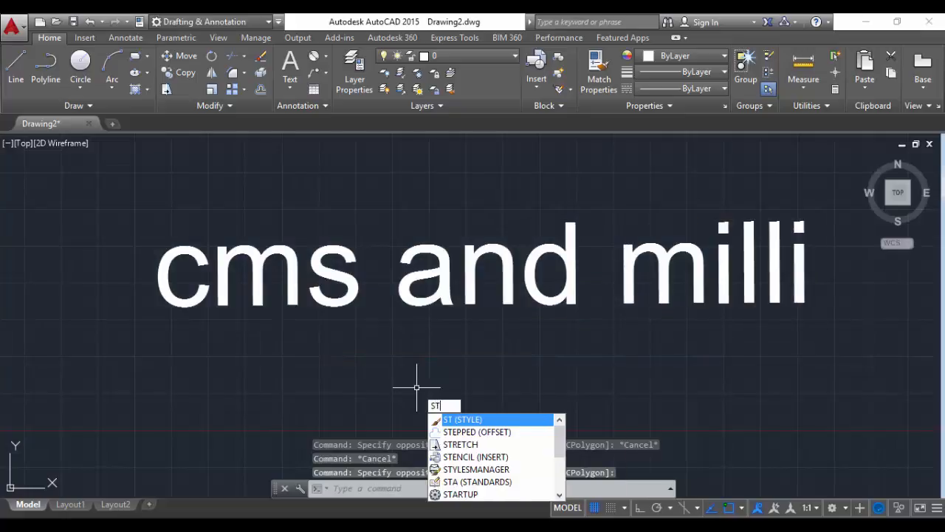
key(Return)
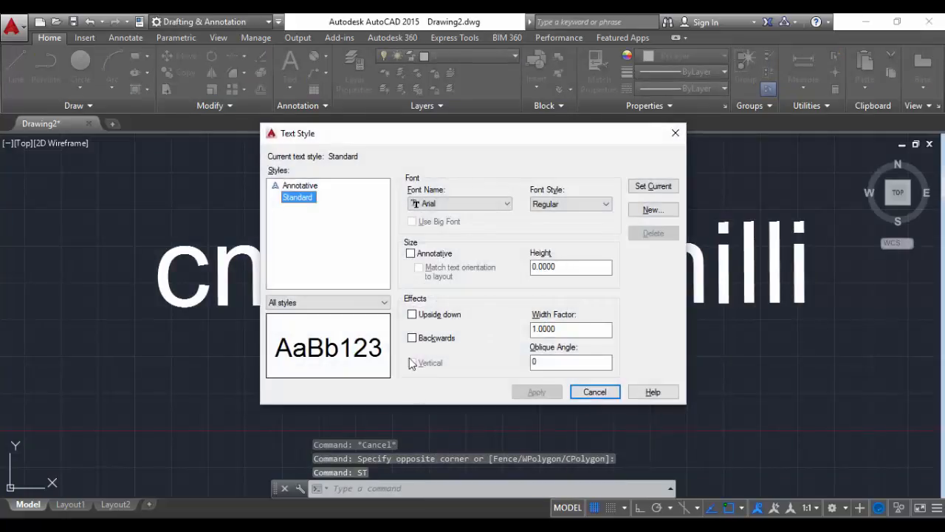
click(472, 203)
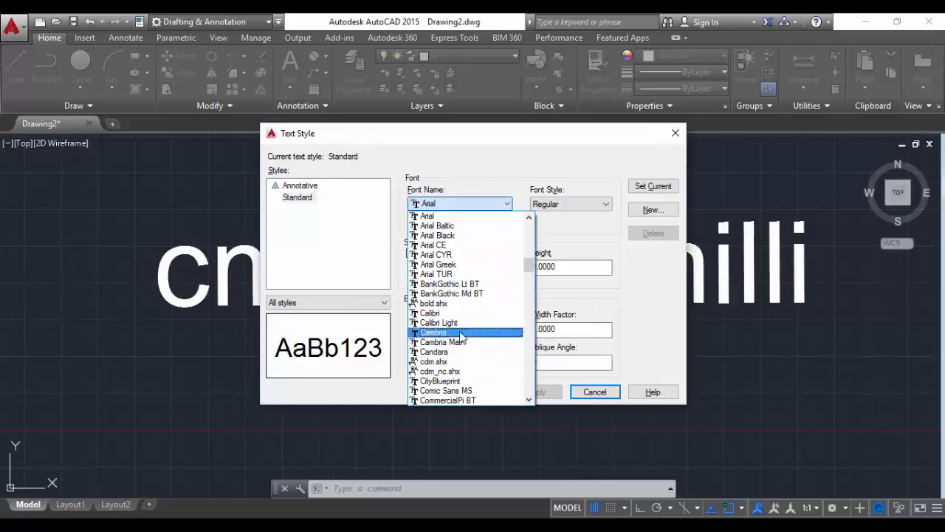
click(470, 361)
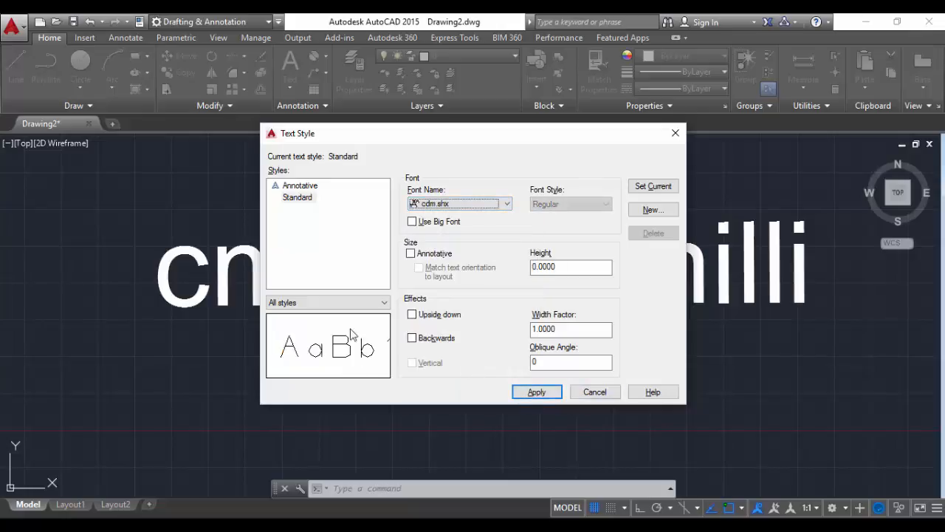
click(453, 211)
click(454, 274)
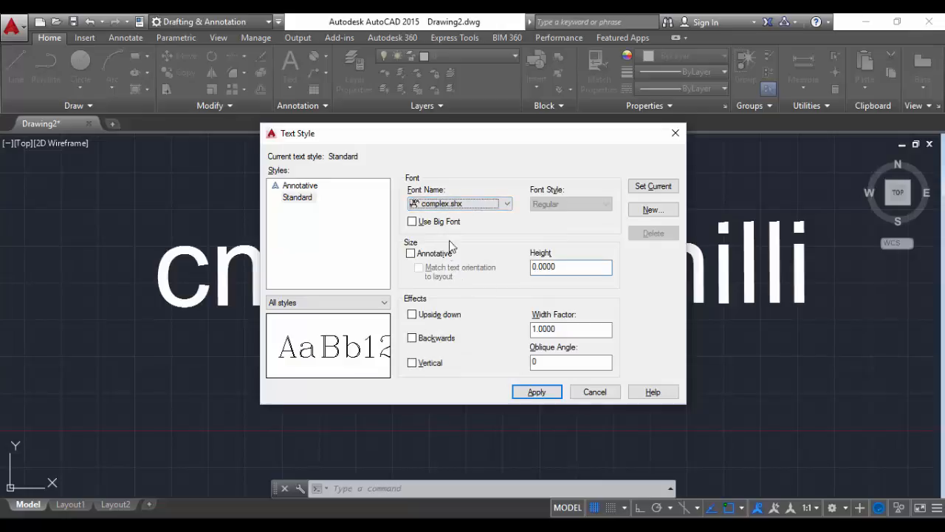
Step: Set the Standard text style's height to 7, apply it, and make the style current
text(7)
key(Tab)
key(Return)
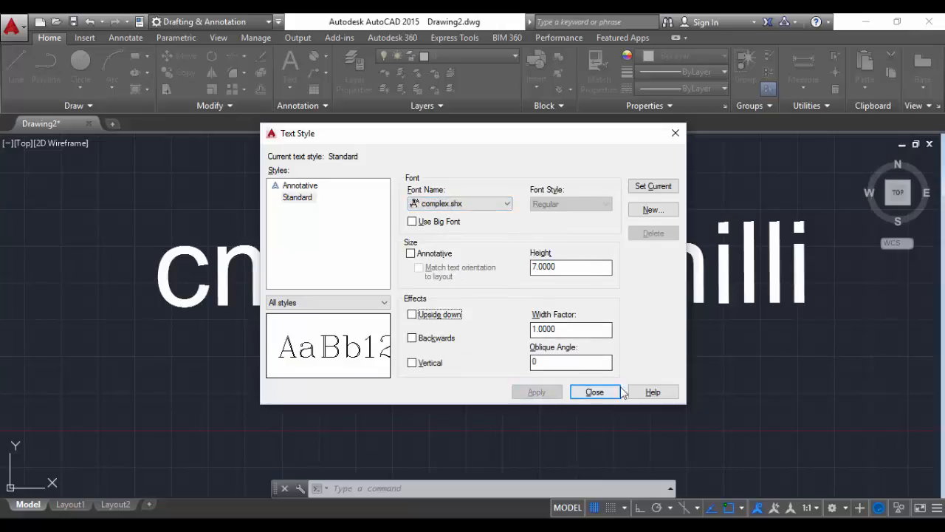
click(665, 191)
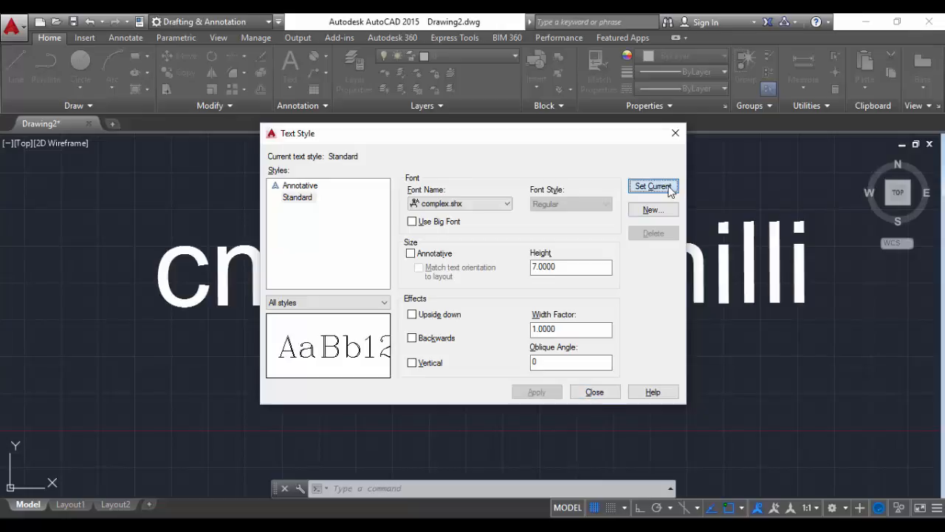
click(594, 392)
Step: Examine how the "cms and milli" text looks with the changed text style
scroll(546, 362, down, 3)
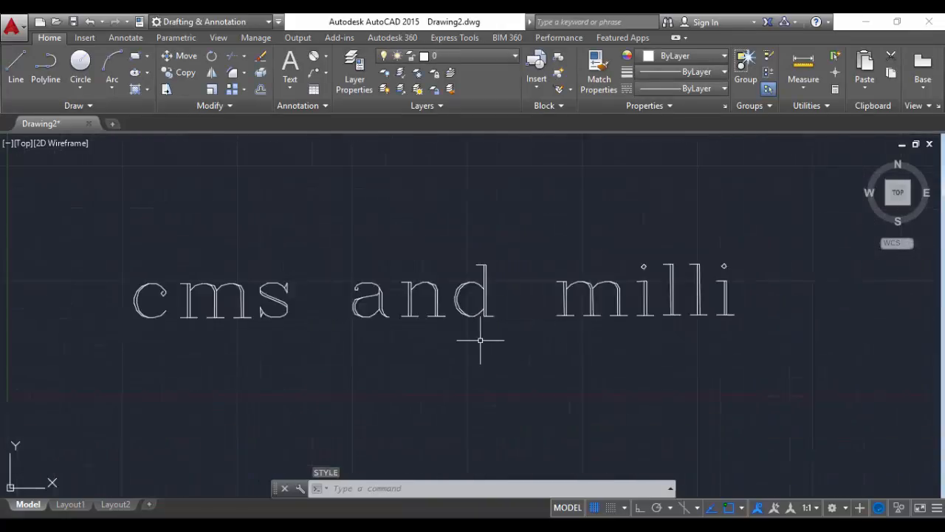
scroll(480, 340, down, 2)
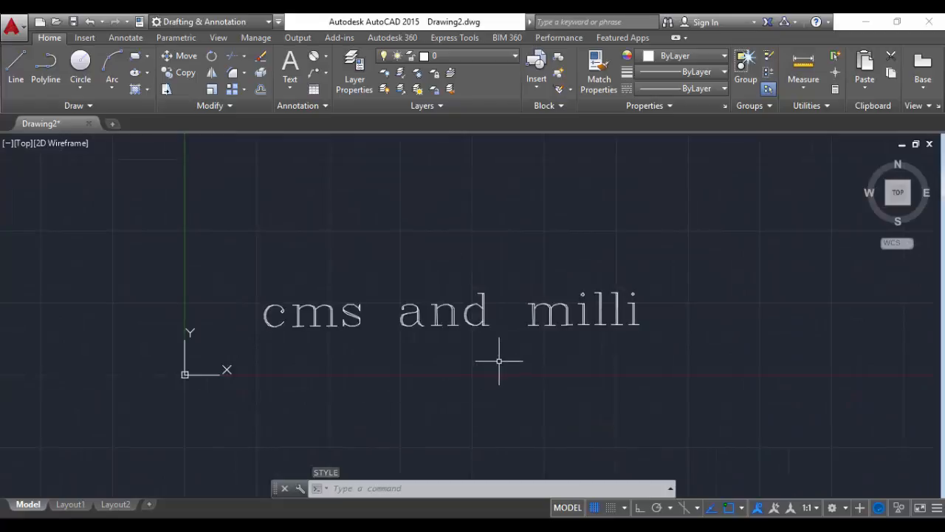
scroll(500, 360, up, 2)
mouse_move(458, 355)
middle_down()
mouse_move(432, 380)
mouse_move(401, 390)
middle_up()
scroll(462, 407, up, 2)
mouse_move(461, 407)
middle_down()
mouse_move(477, 289)
mouse_move(615, 329)
middle_up()
scroll(583, 324, down, 2)
middle_drag(515, 341, 449, 258)
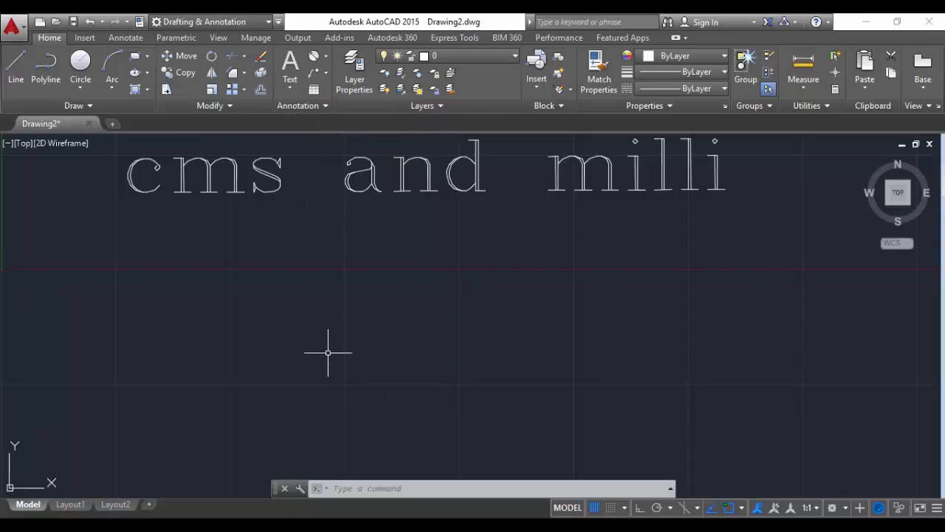
Step: Create multiline text below "cms and milli" in a box about 34 units across its diagonal, and paste the copied paragraph into it
text(MT)
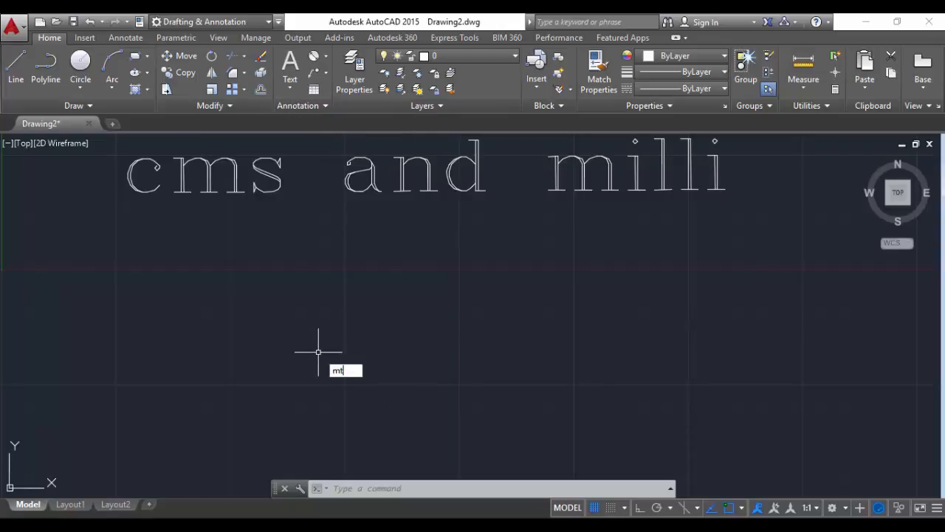
key(Return)
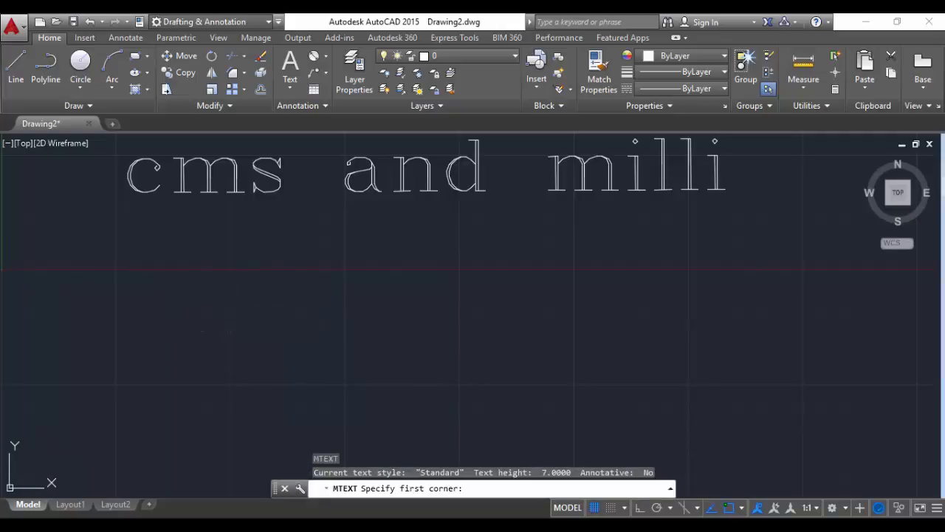
click(156, 266)
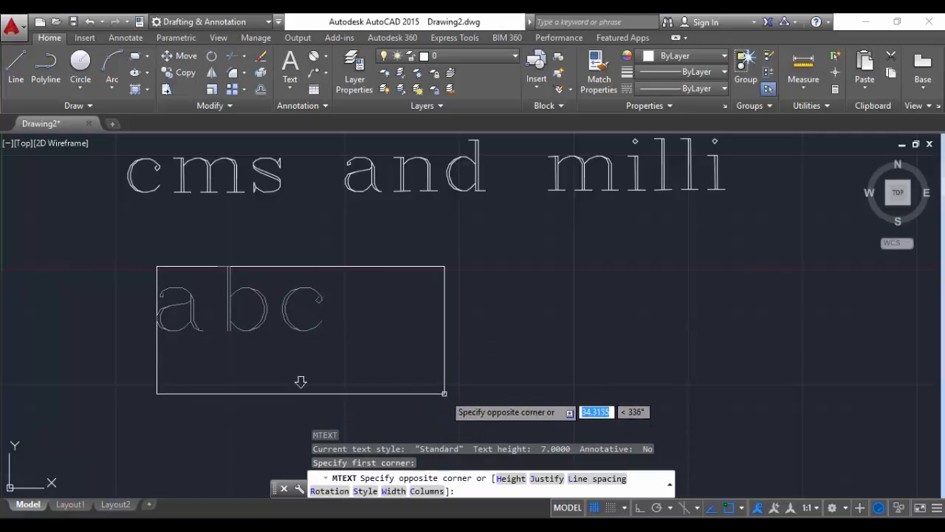
click(444, 394)
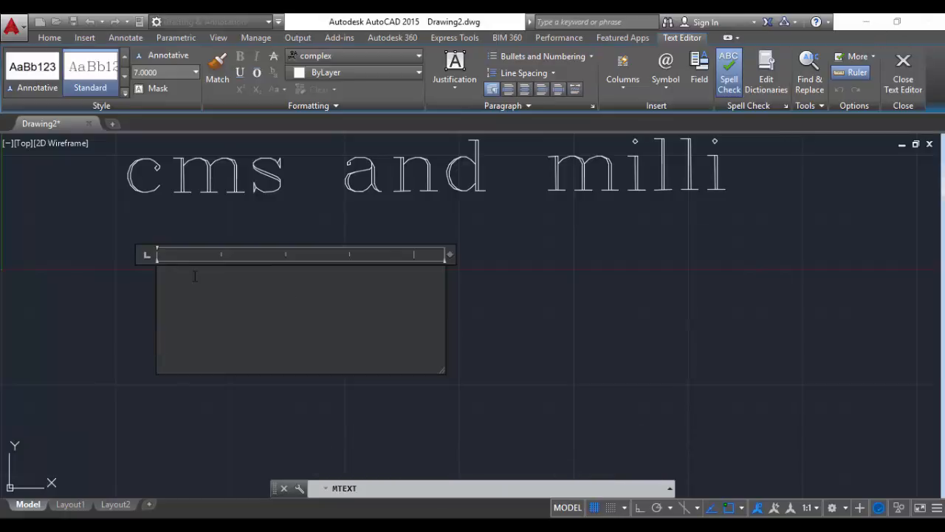
key(ctrl+v)
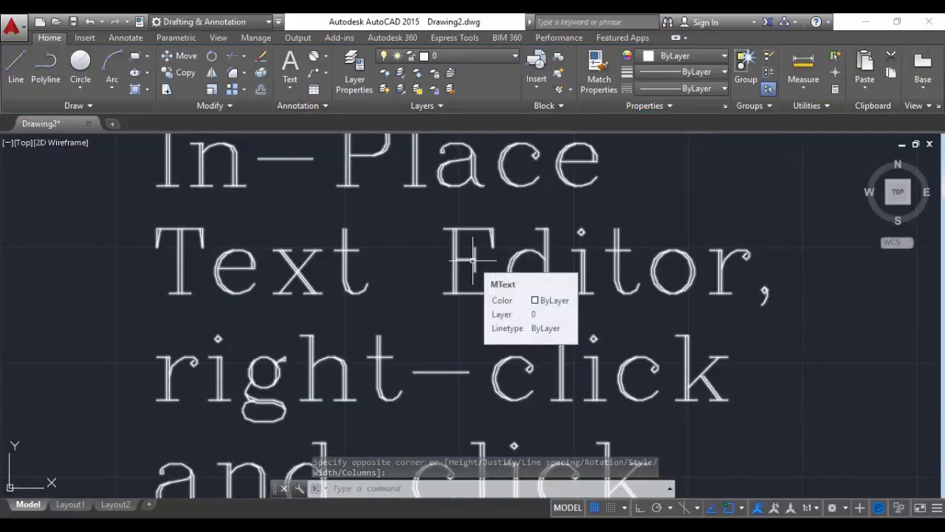
Step: Change the colour of the whole pasted multiline paragraph to red 237,31,36
double_click(499, 294)
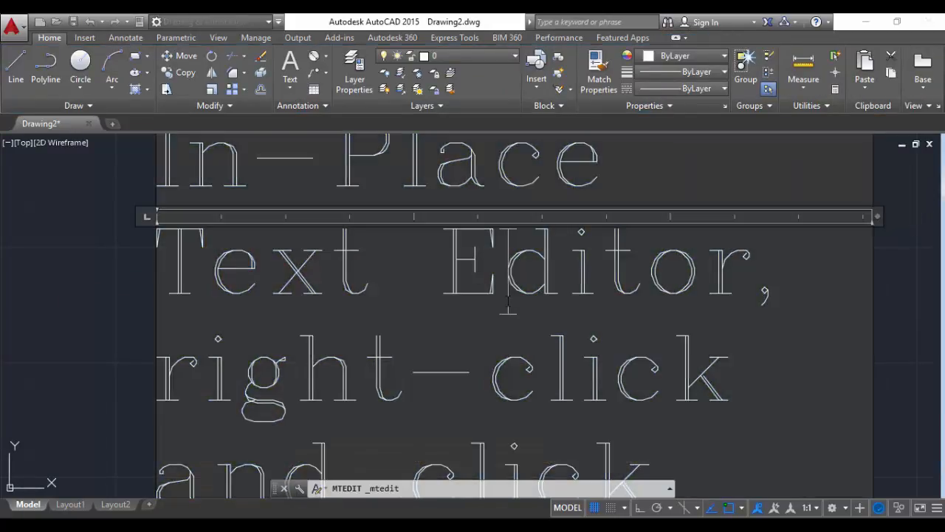
key(ctrl+a)
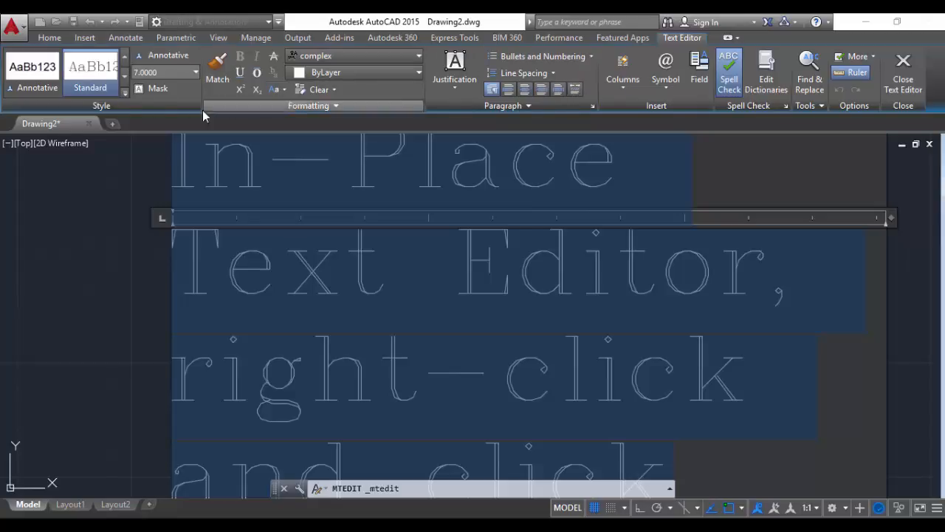
click(332, 73)
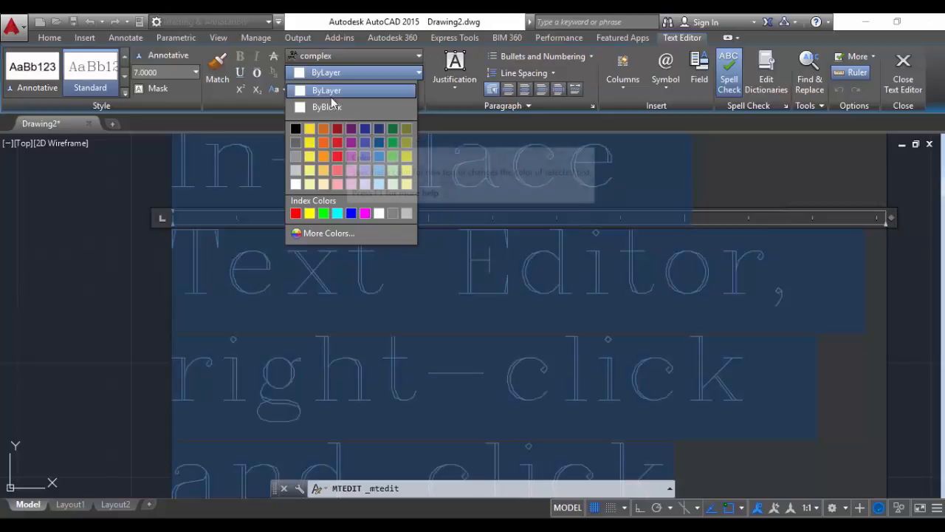
click(337, 143)
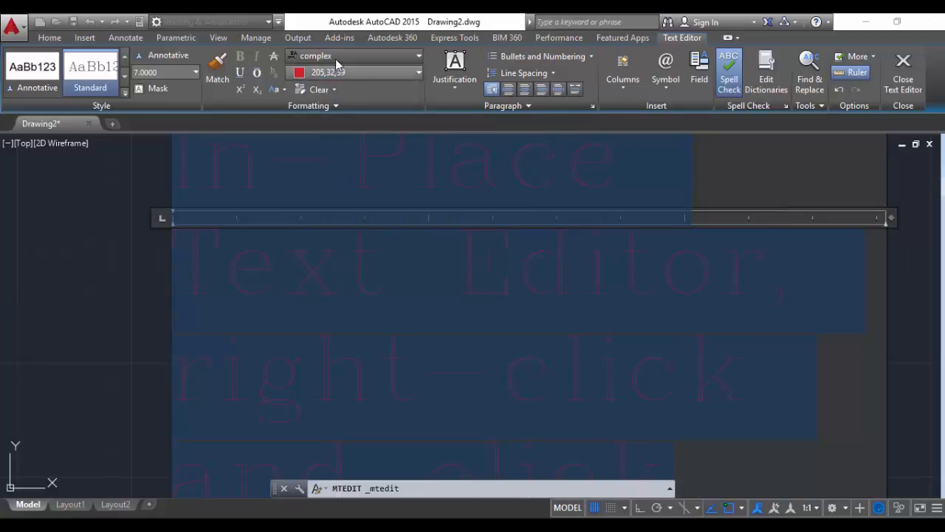
click(324, 281)
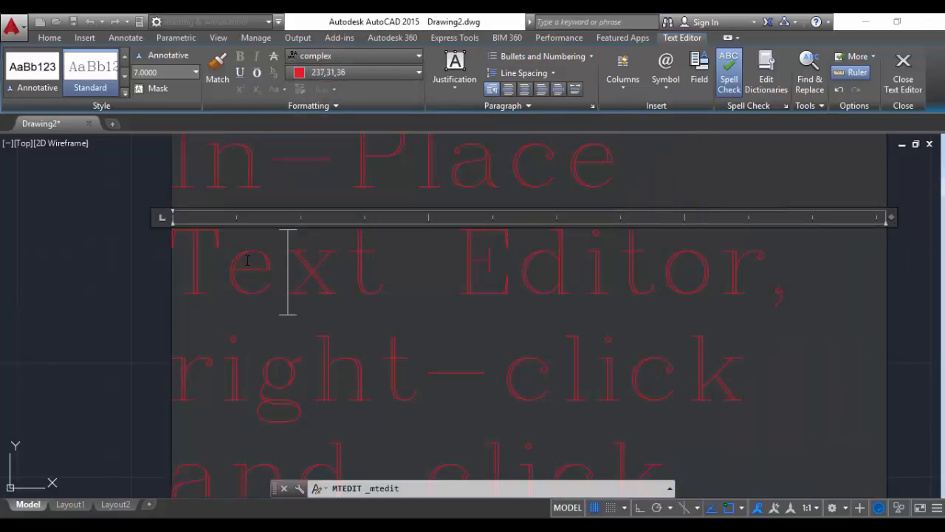
Step: Format the letters "tor" in "Editor" within the red text as superscript, and switch them to subscript
drag(621, 259, 747, 272)
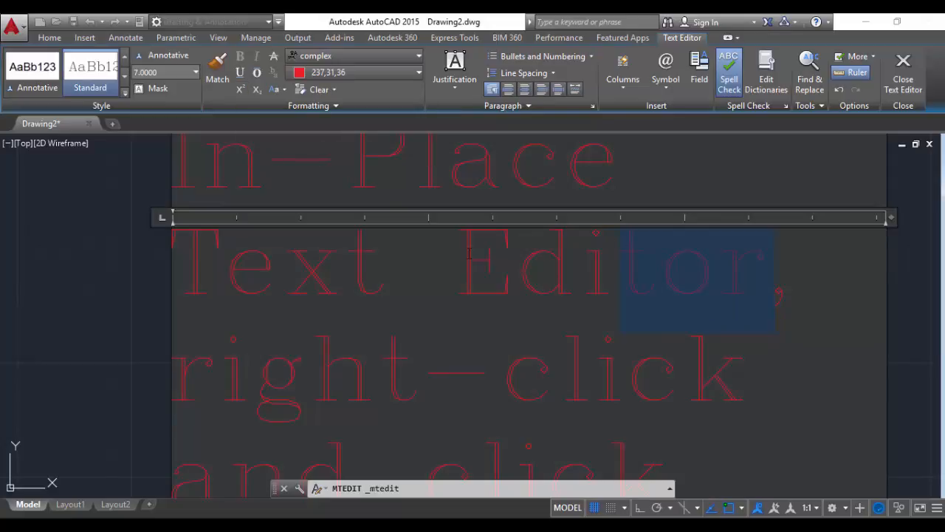
click(239, 91)
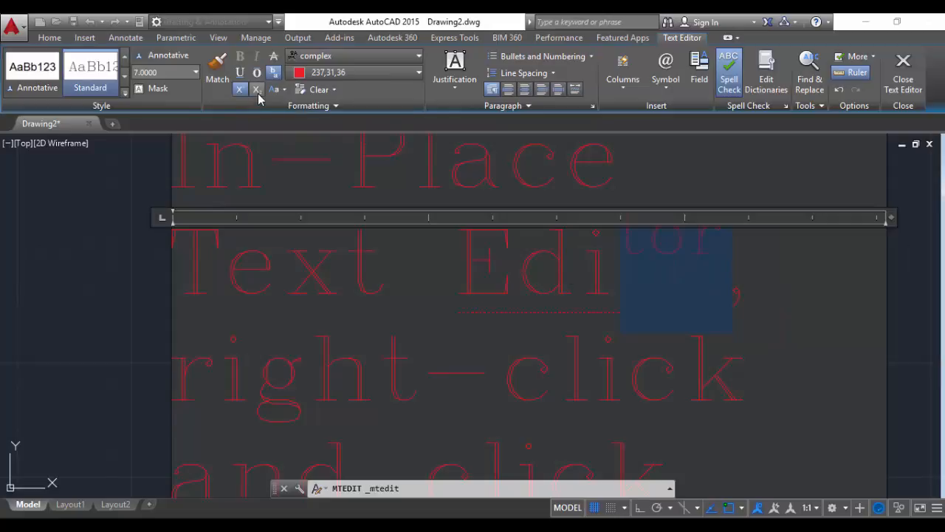
click(257, 89)
key(Escape)
Step: Set the Standard text style's font to Dutch801 XBd BT, apply it, and make the style current
text(ST)
key(Return)
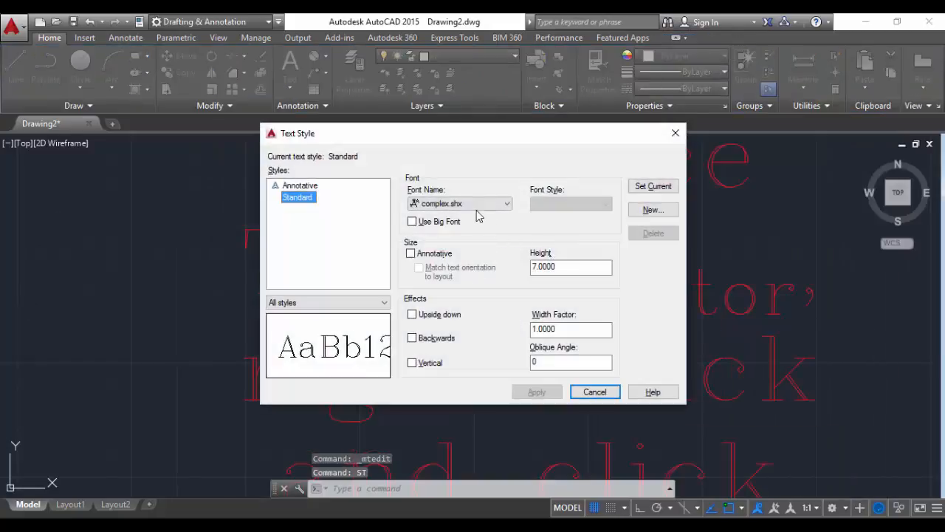
click(475, 204)
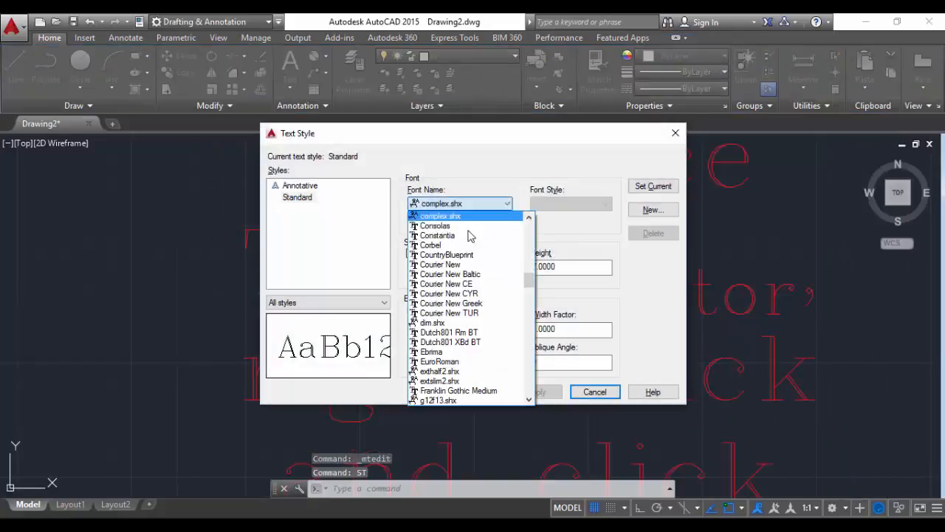
click(444, 343)
click(555, 392)
click(653, 186)
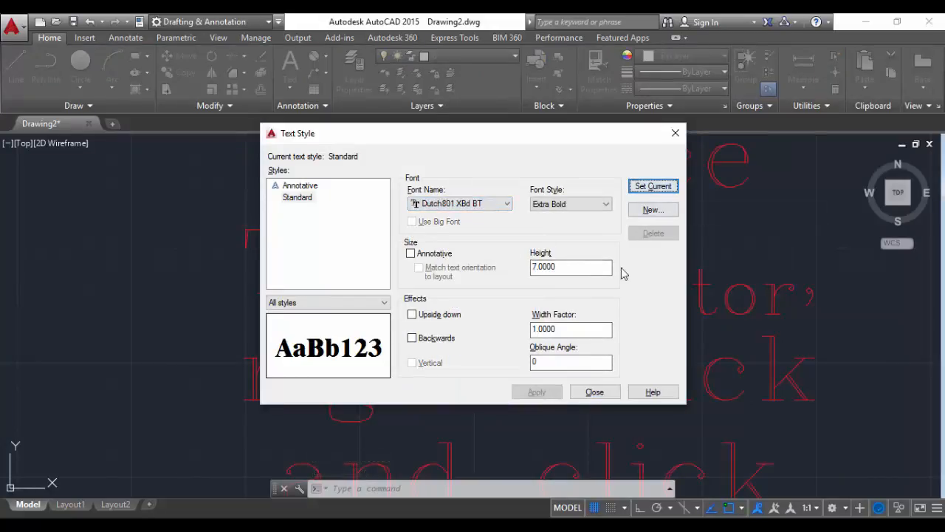
click(595, 392)
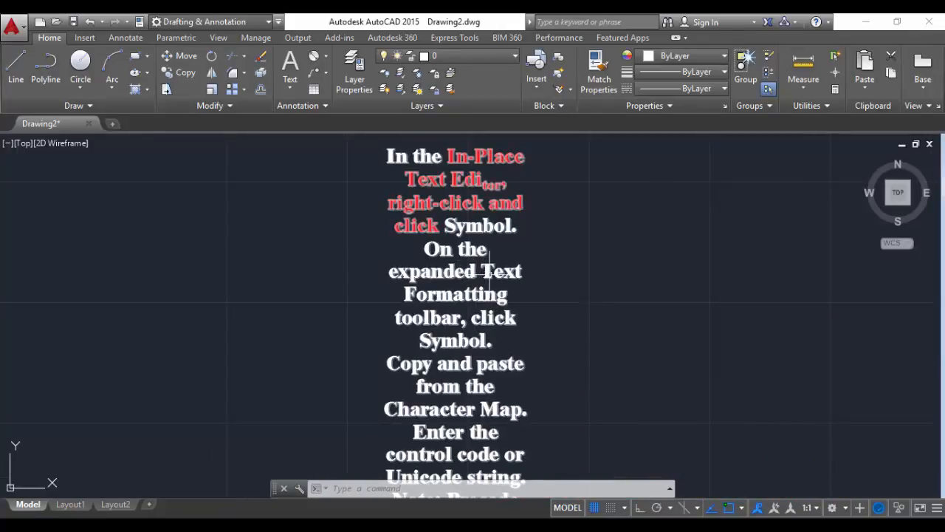
Step: Make the first paragraph of the multiline text bulleted and allow auto bullets and numbering
double_click(491, 294)
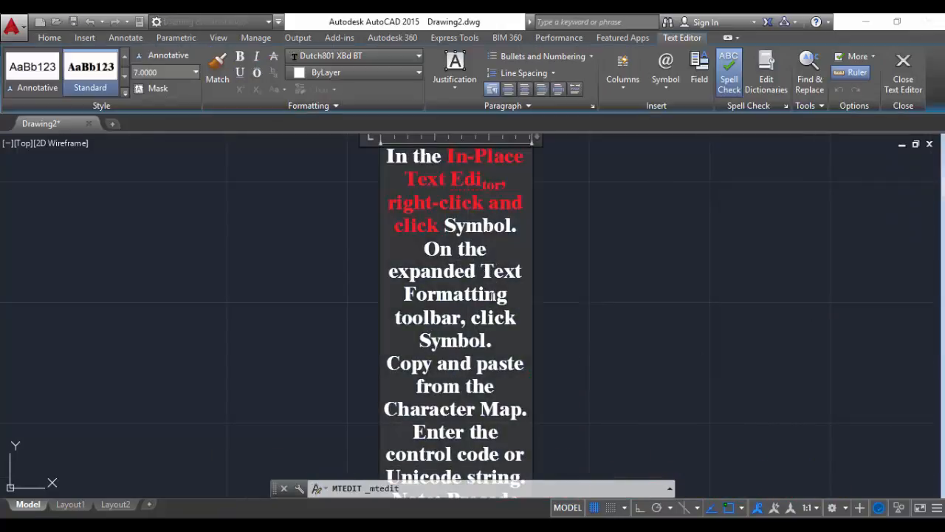
click(591, 56)
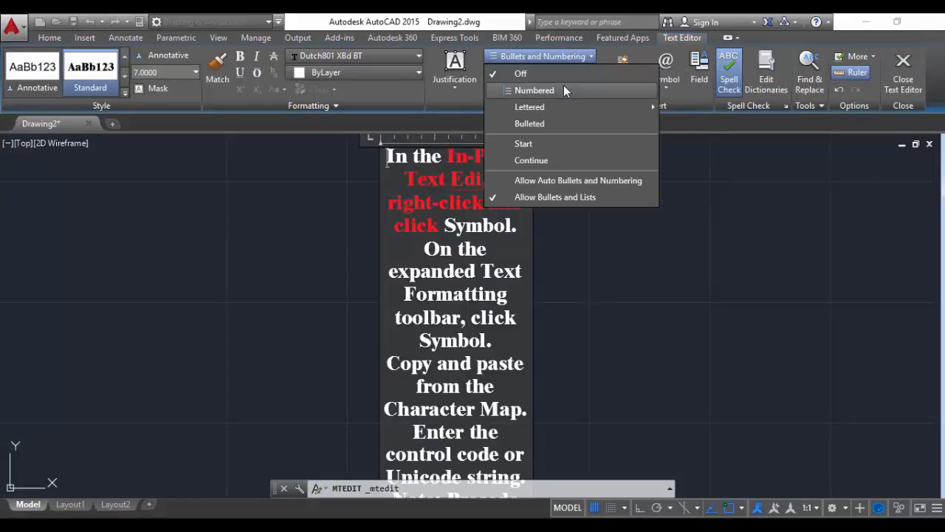
click(567, 123)
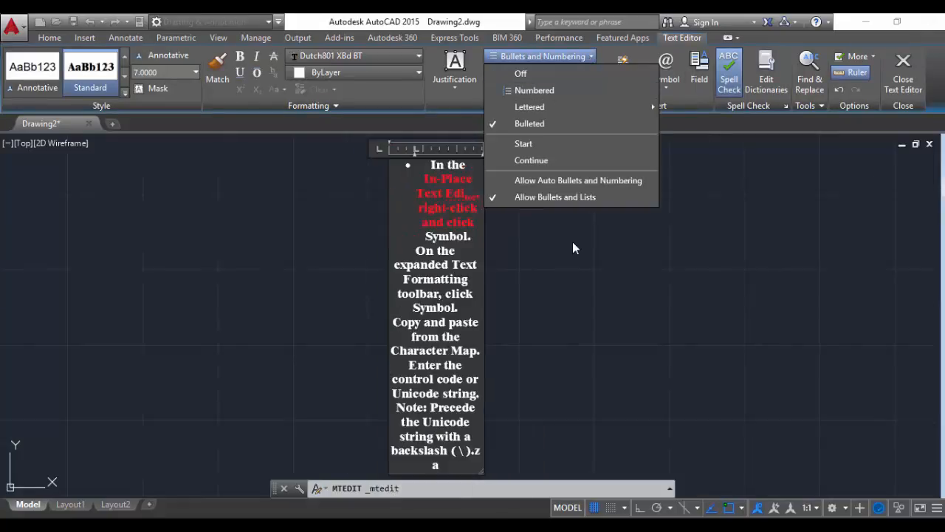
click(567, 184)
Step: Format all paragraphs of the multiline text as a numbered list
drag(431, 164, 487, 451)
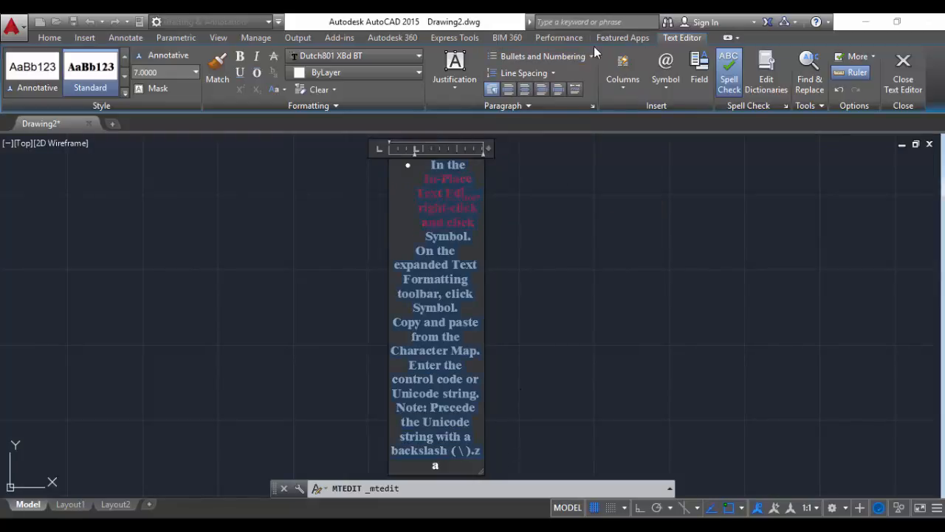
click(574, 56)
click(556, 89)
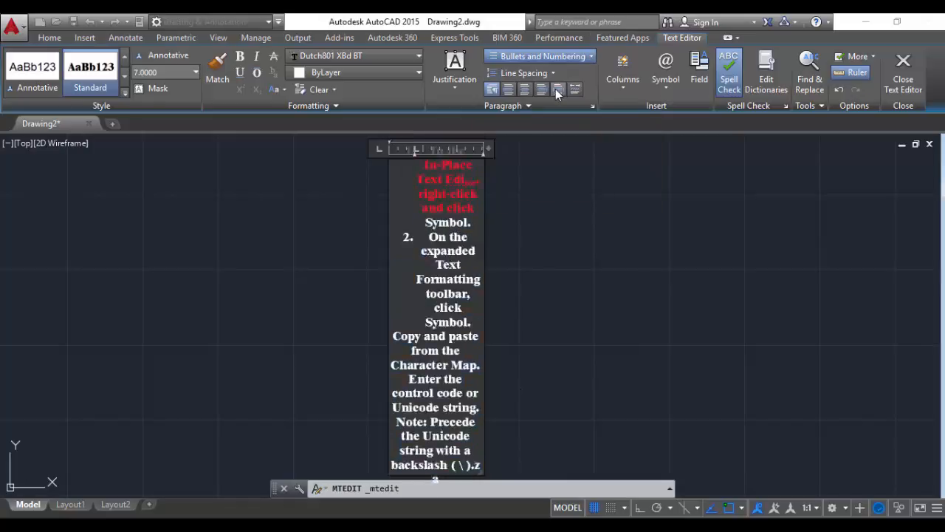
Step: Change the numbered paragraphs to a bulleted list and widen the multiline text box to more than double its width
click(551, 57)
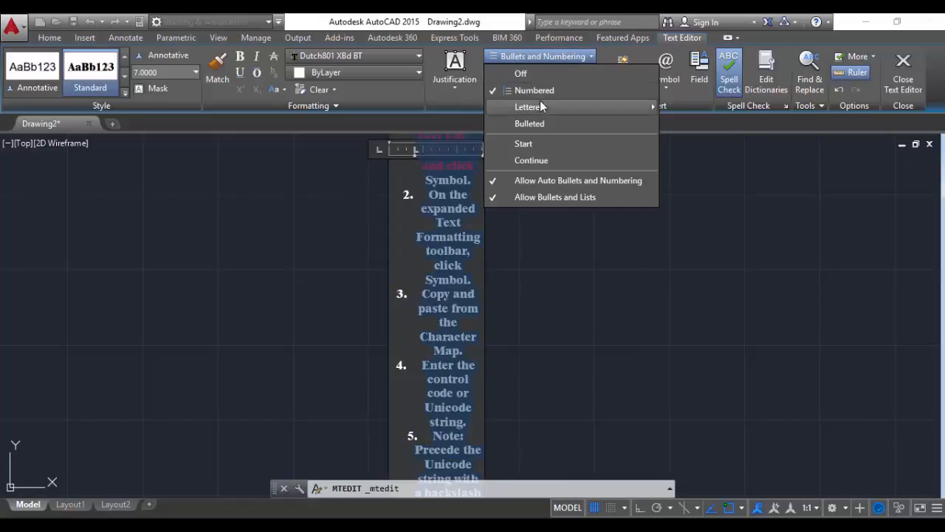
click(538, 121)
drag(488, 150, 502, 149)
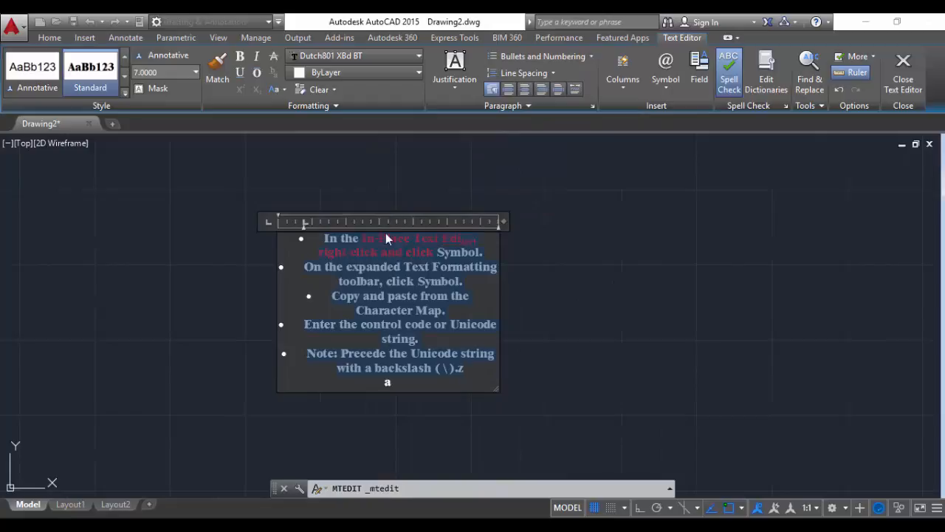
click(312, 251)
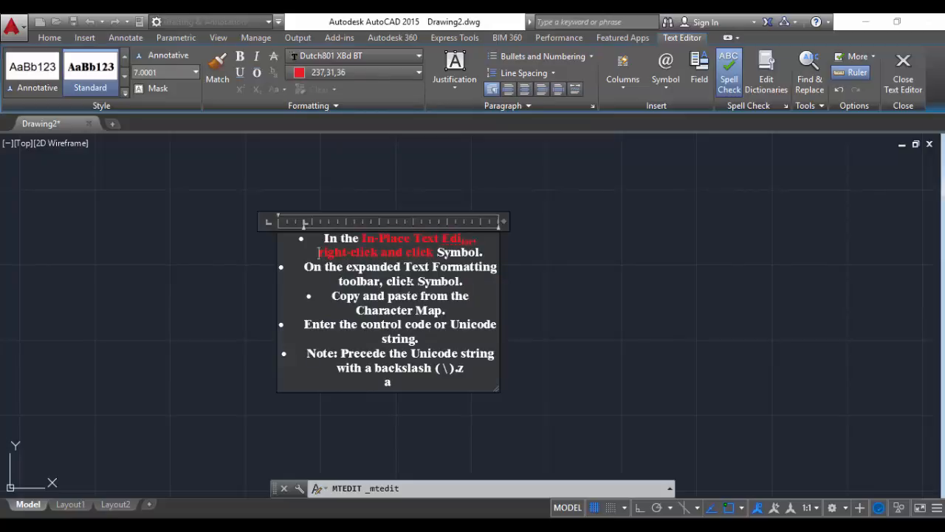
Step: Colour the line "Copy and paste from the" orange 248,153,30 and match its formatting onto "Note: Precede the Unicode string"
drag(331, 293, 464, 297)
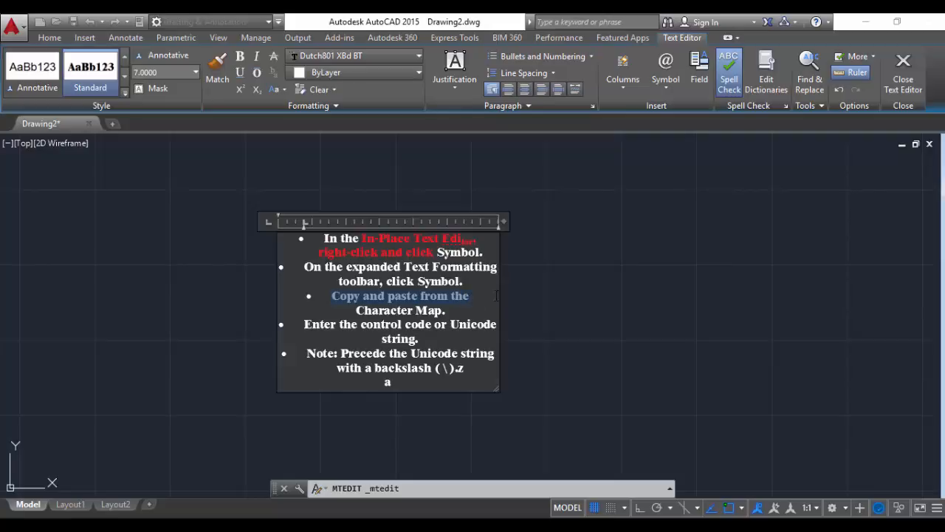
click(353, 72)
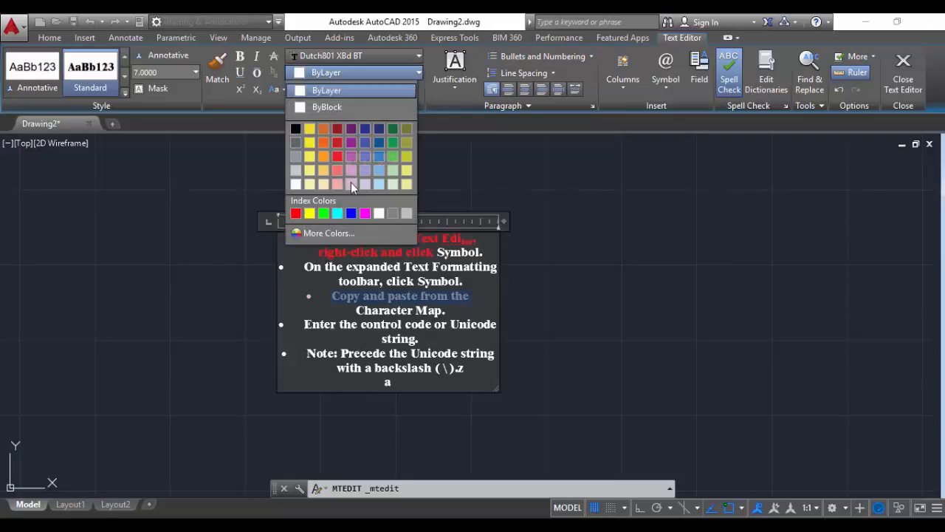
click(323, 157)
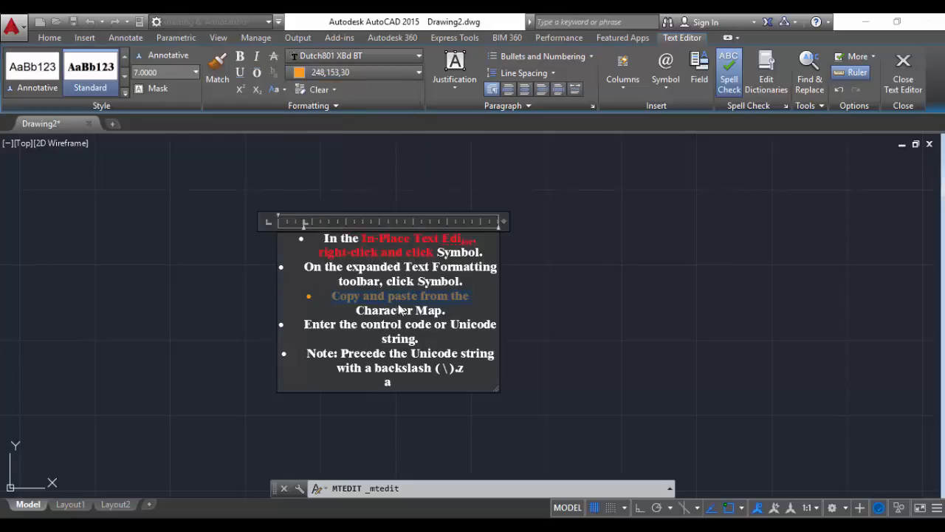
click(217, 70)
drag(496, 350, 310, 357)
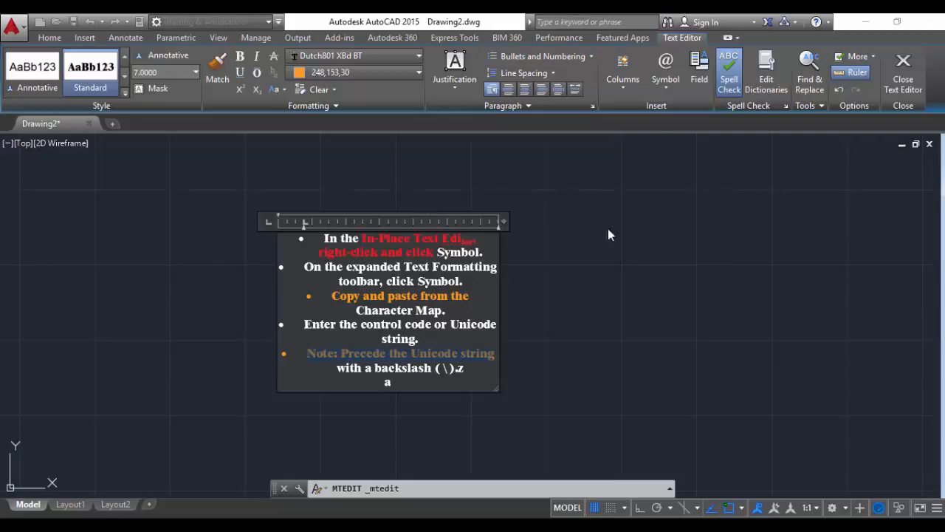
Step: Try left, centre and right alignment on the whole multiline text, ending with left alignment
drag(299, 243, 424, 383)
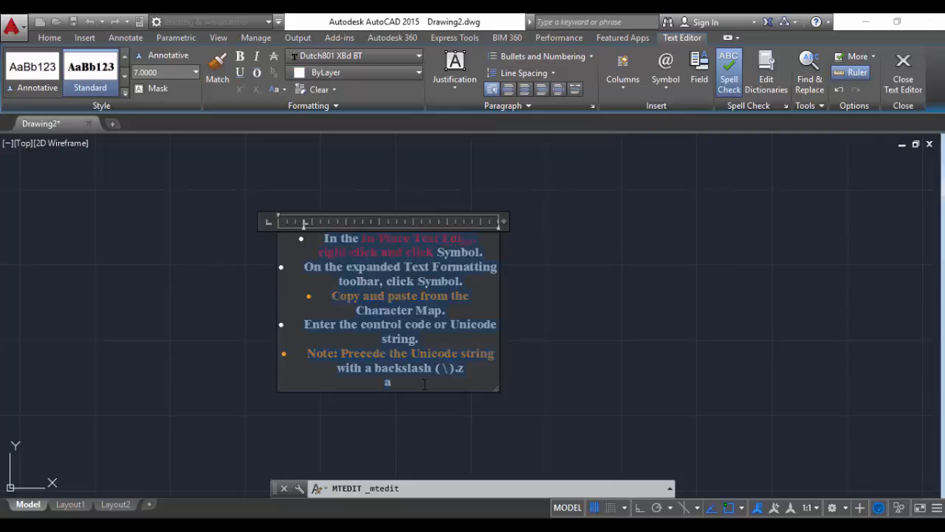
click(508, 94)
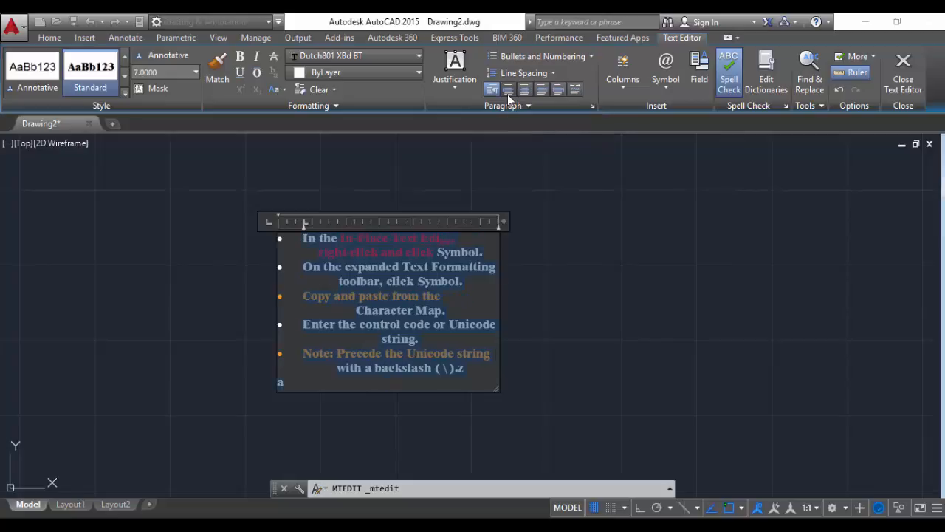
click(525, 90)
click(542, 90)
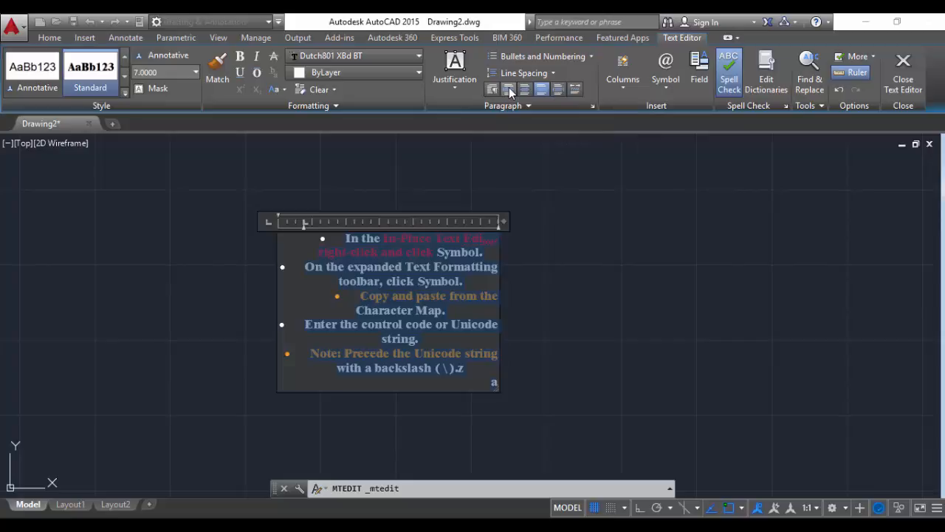
click(508, 90)
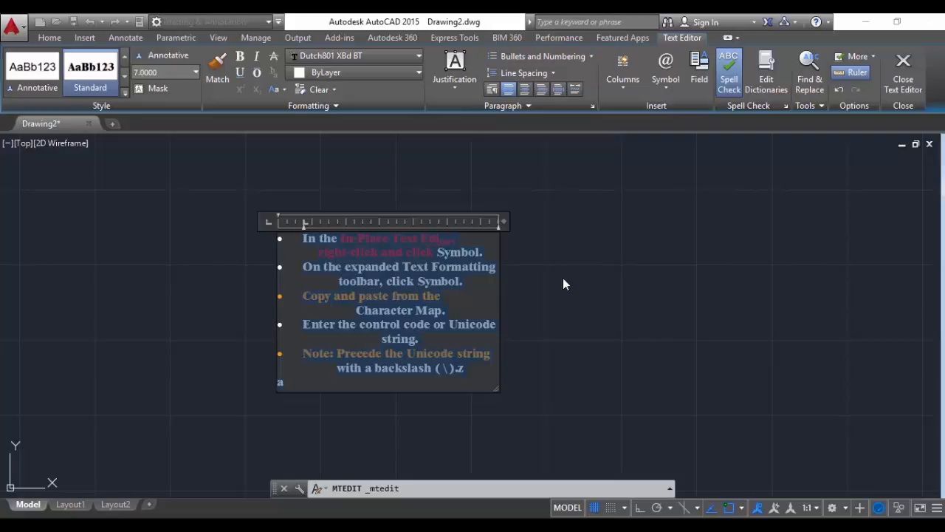
Step: Leave the text editor without saving the text changes and erase the multiline text from the drawing
key(Escape)
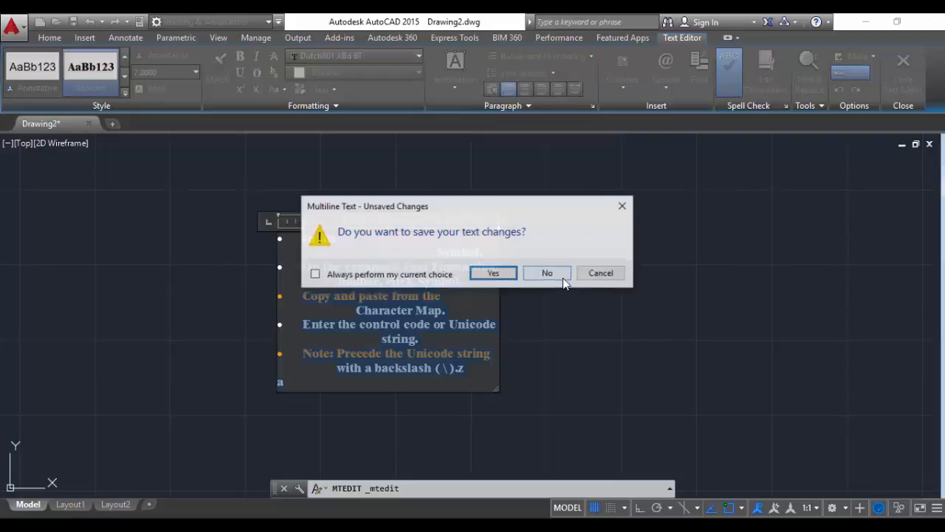
click(562, 277)
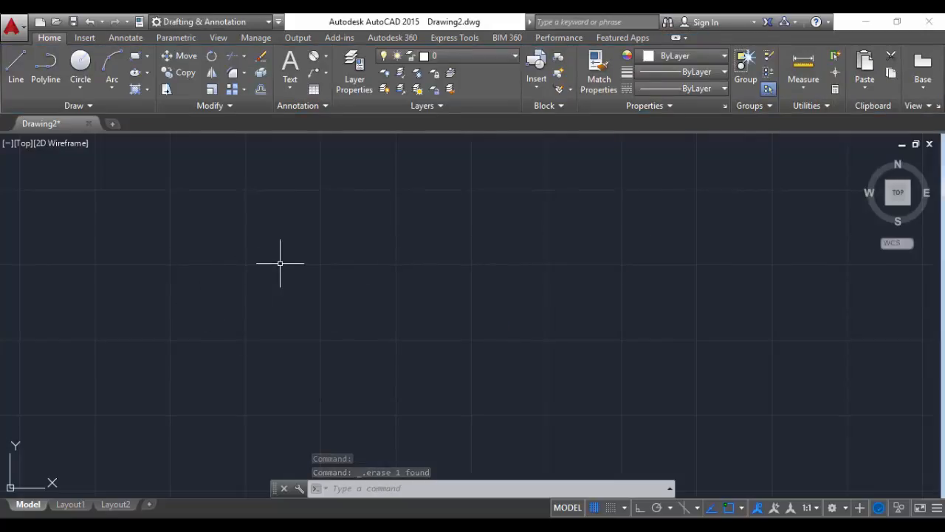
text(l)
key(Return)
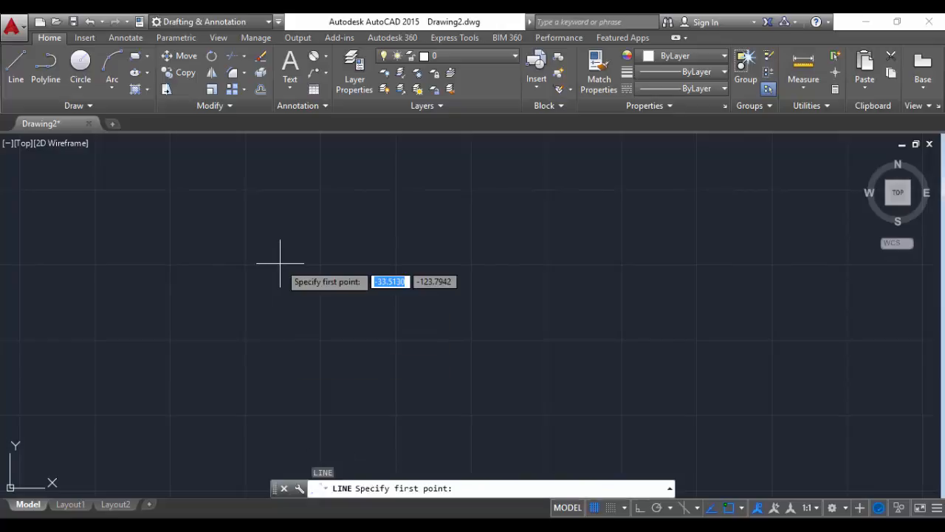
key(Escape)
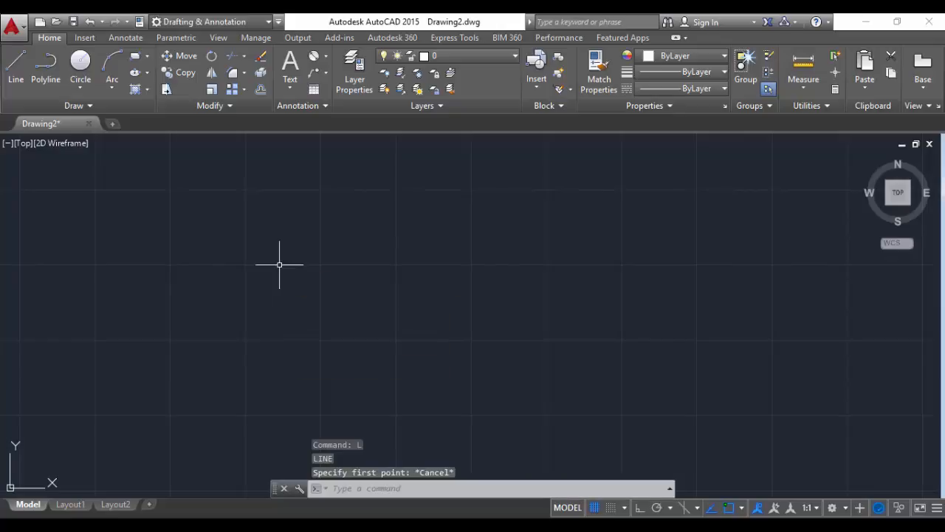
Step: Set the drawing's length units to Architectural
text(un)
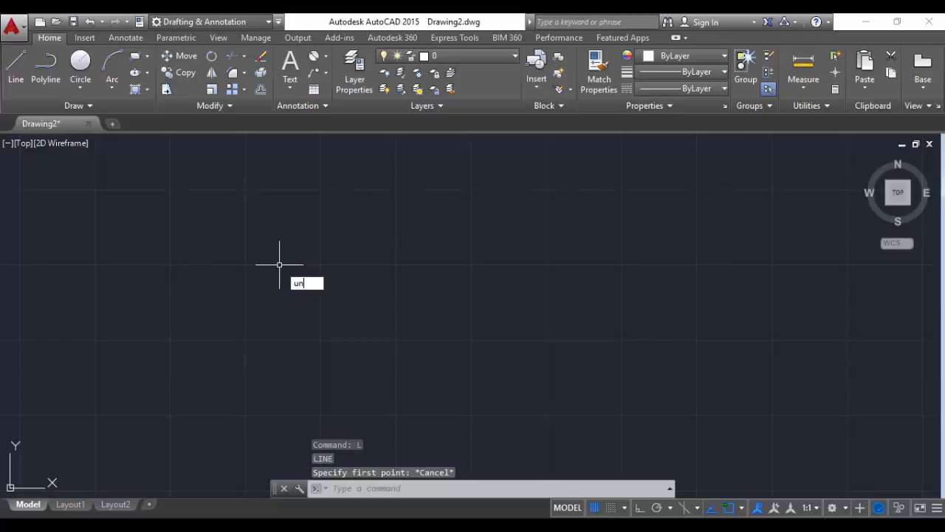
key(Return)
click(282, 180)
click(284, 197)
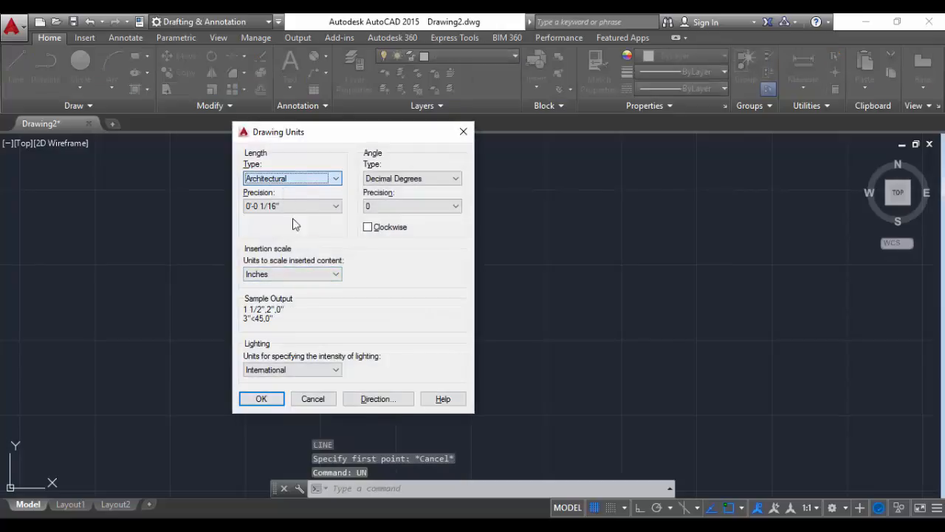
click(262, 399)
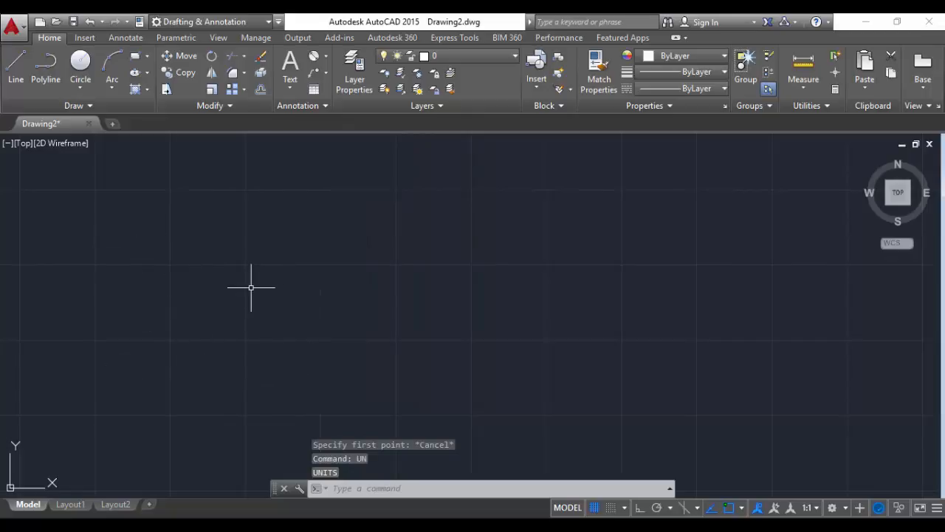
Step: Draw a single, nearly horizontal line about 33 feet long across the empty drawing area
text(l)
key(Return)
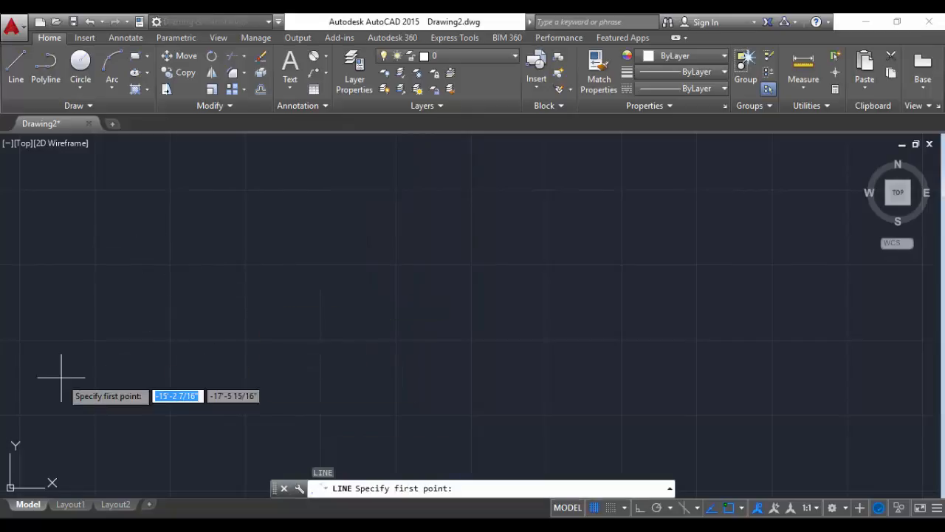
click(140, 273)
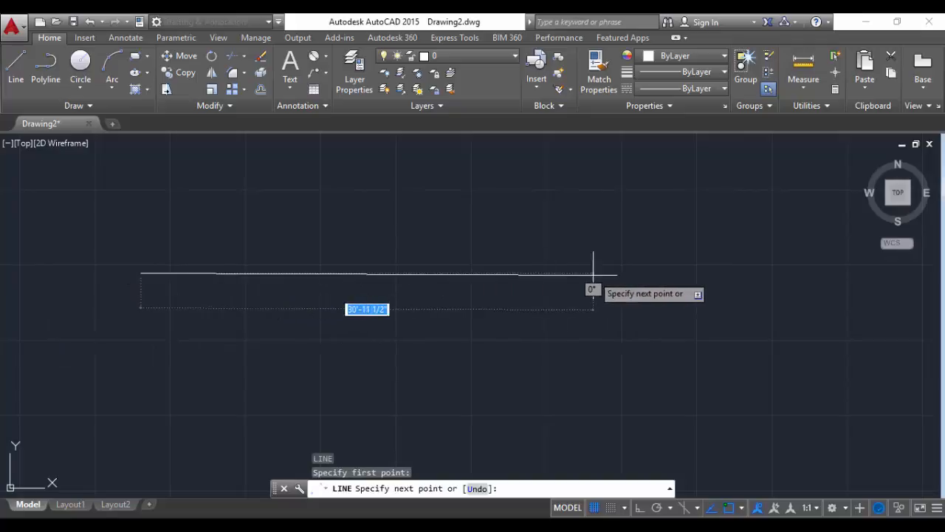
click(618, 275)
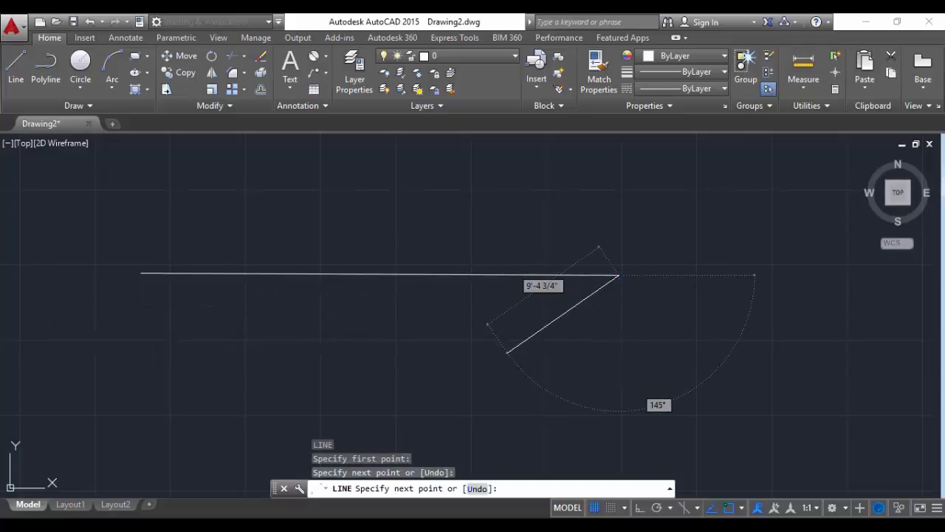
key(Escape)
Step: Measure the line's length from its left endpoint to its right endpoint
text(DI)
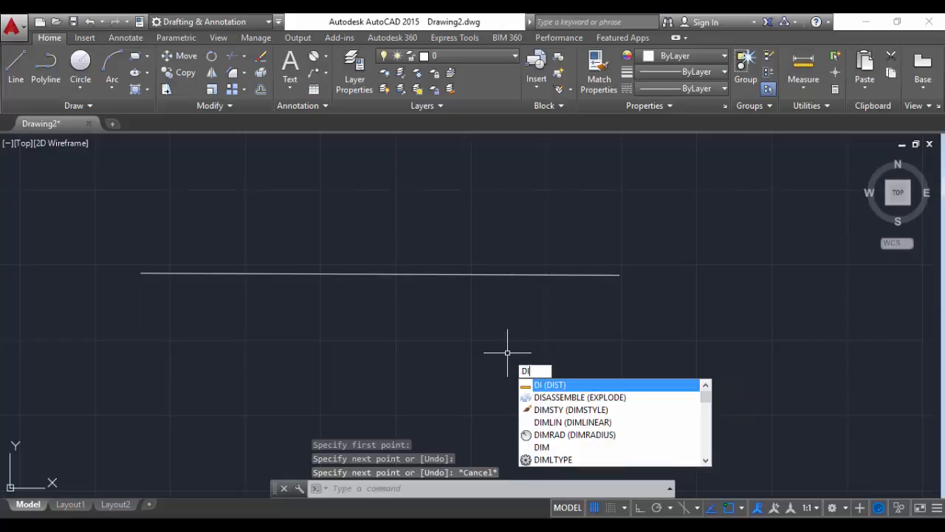
key(Return)
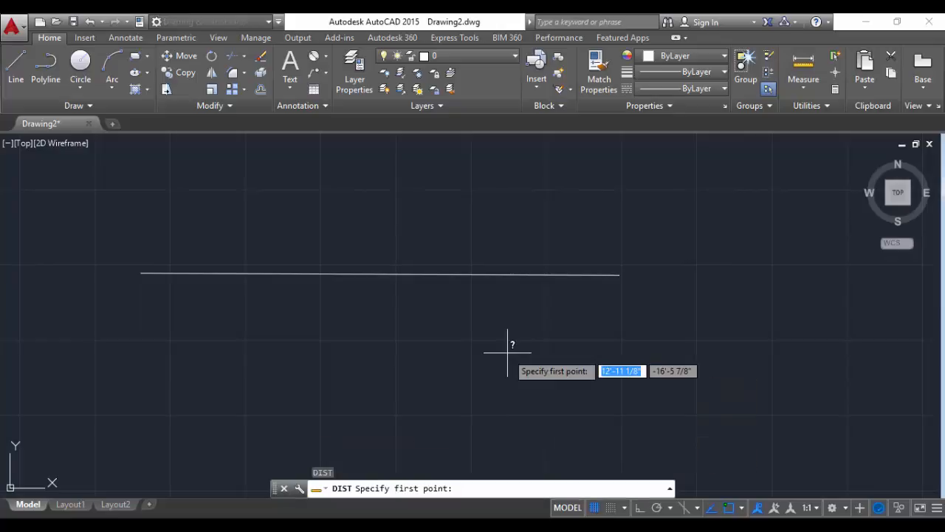
click(141, 273)
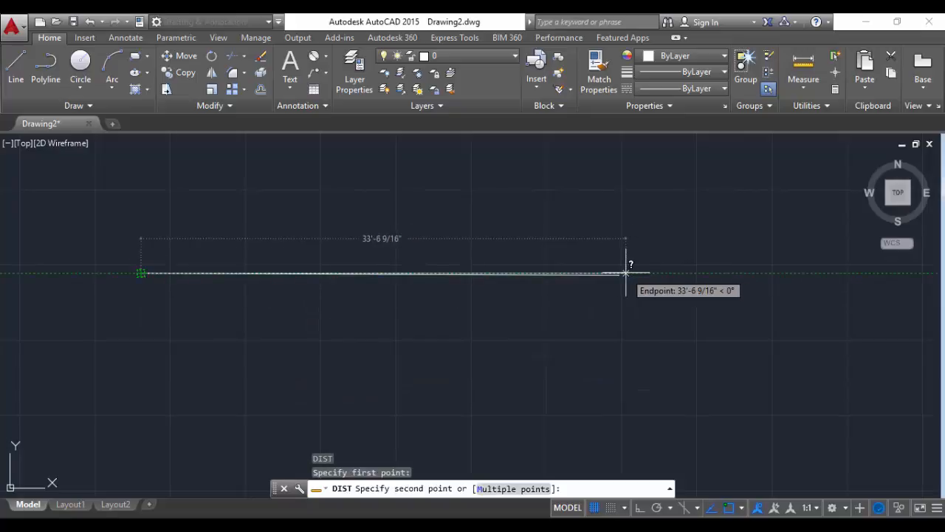
scroll(625, 272, up, 2)
scroll(626, 272, down, 2)
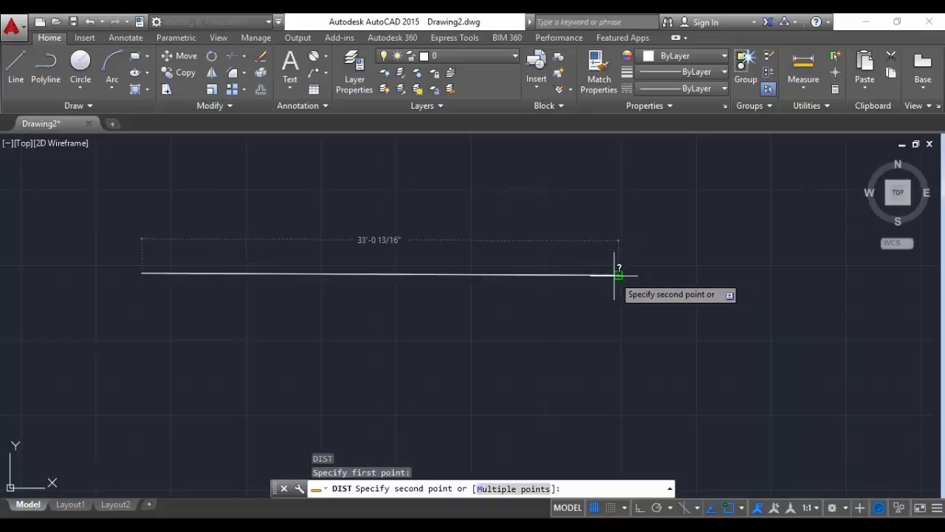
click(619, 273)
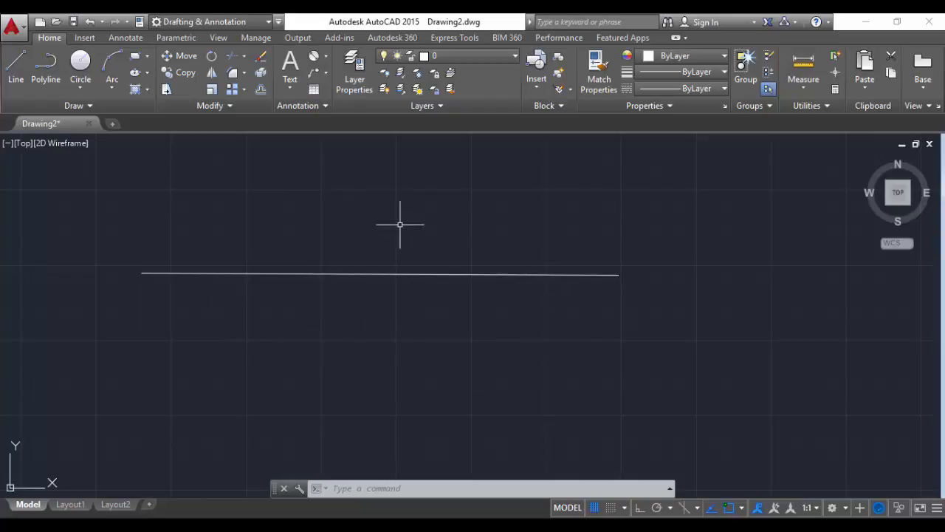
Step: Add a linear dimension between the line's two endpoints, placed a short distance above the line
click(327, 59)
click(325, 59)
click(330, 79)
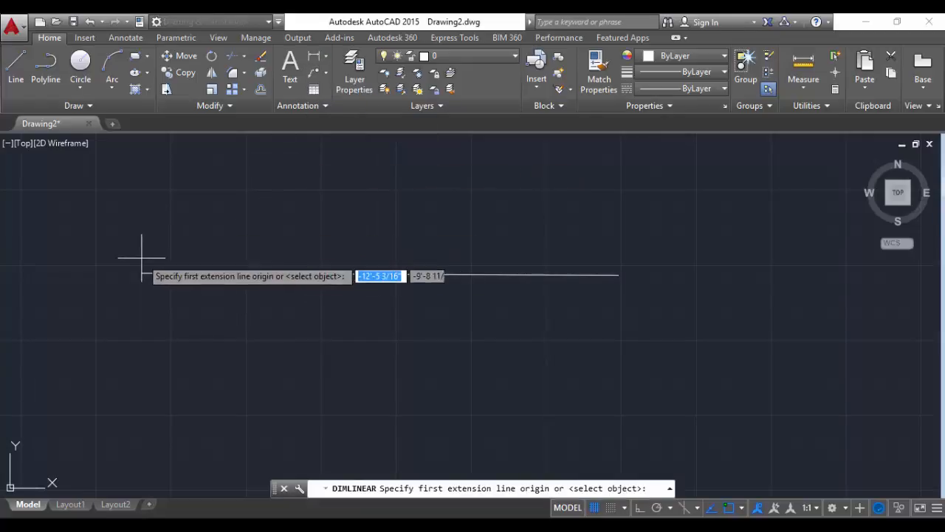
click(141, 273)
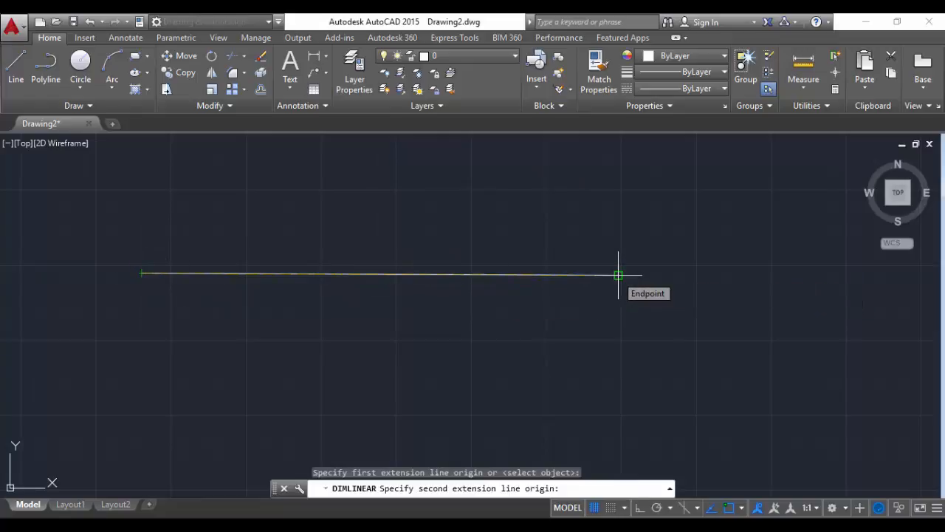
click(618, 275)
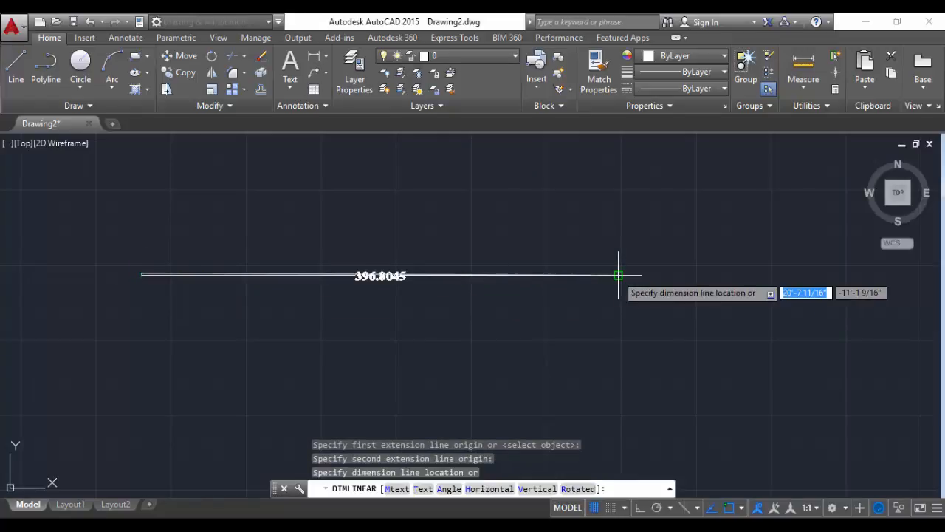
click(610, 224)
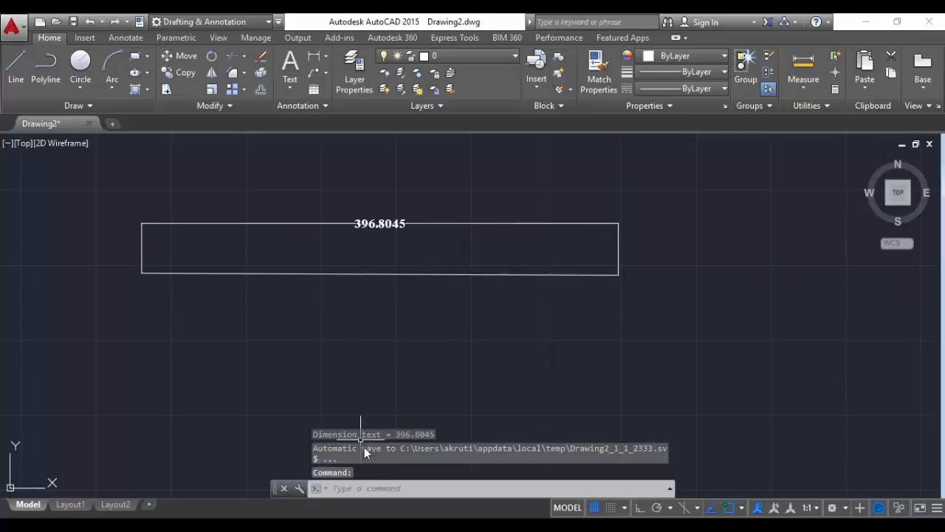
Step: Open the Standard dimension style for modification and set its arrow size to 1'
scroll(424, 304, up, 2)
mouse_move(386, 279)
middle_down()
mouse_move(481, 343)
mouse_move(411, 318)
middle_up()
scroll(484, 340, down, 2)
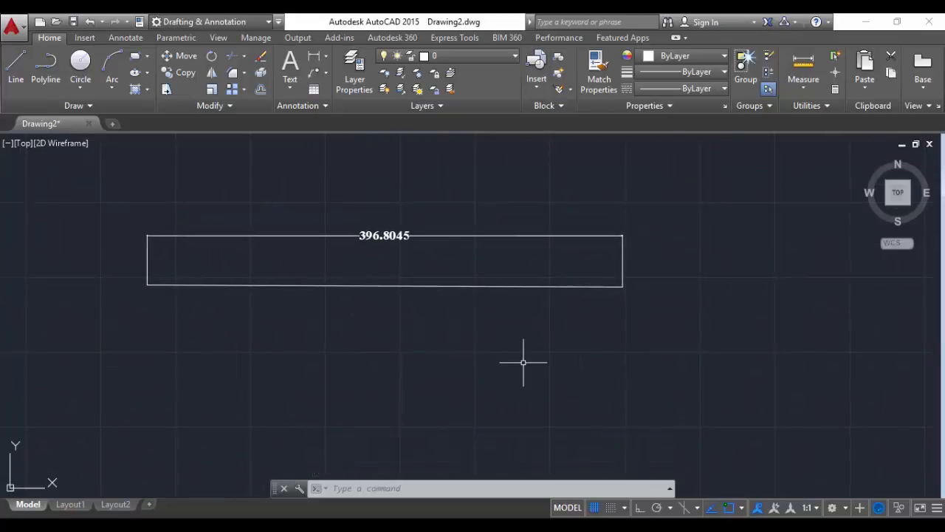
text(D)
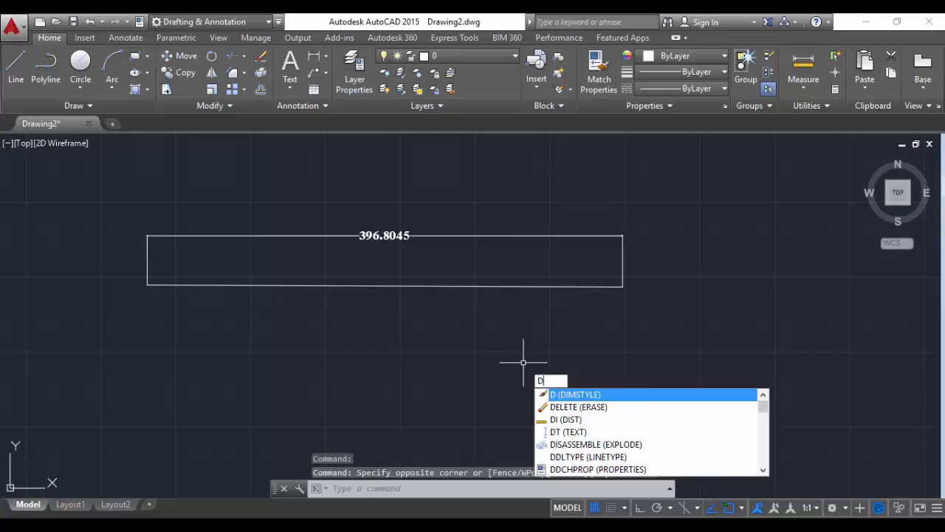
key(Return)
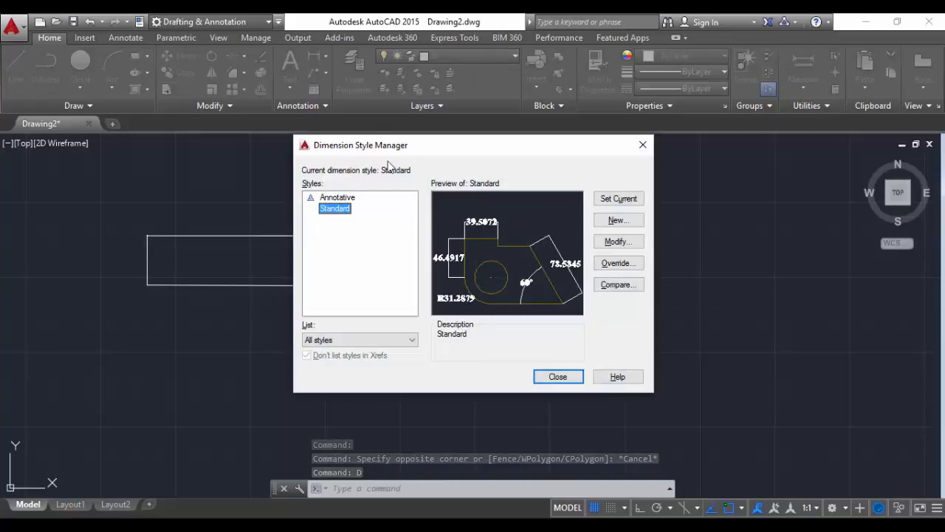
click(618, 241)
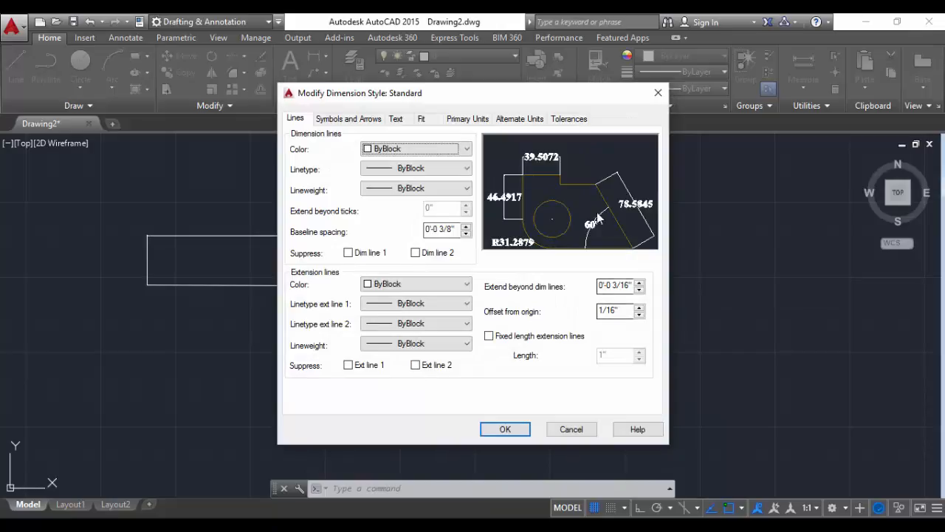
drag(429, 97, 654, 102)
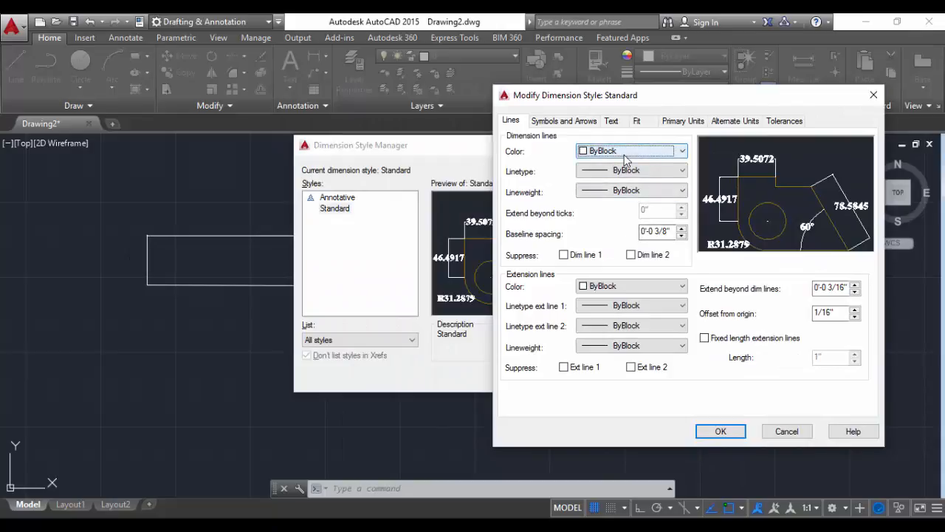
click(552, 122)
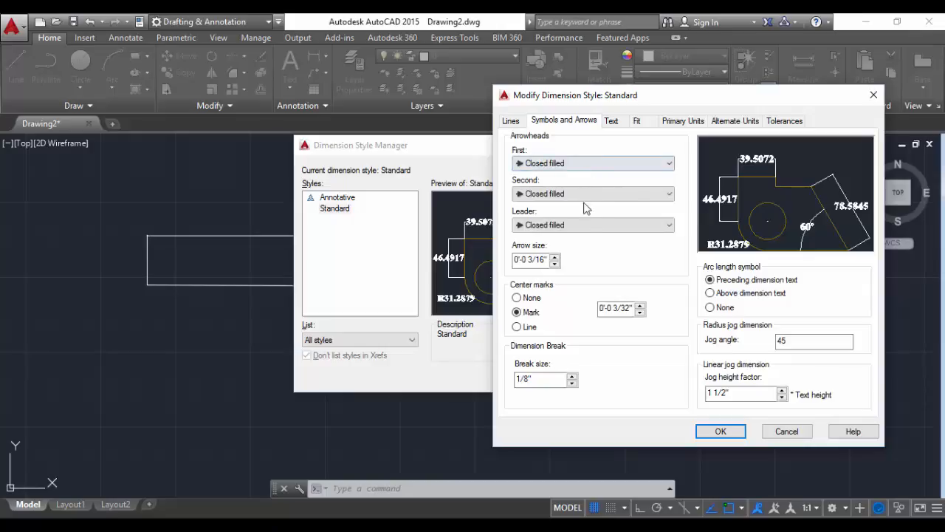
drag(547, 260, 513, 260)
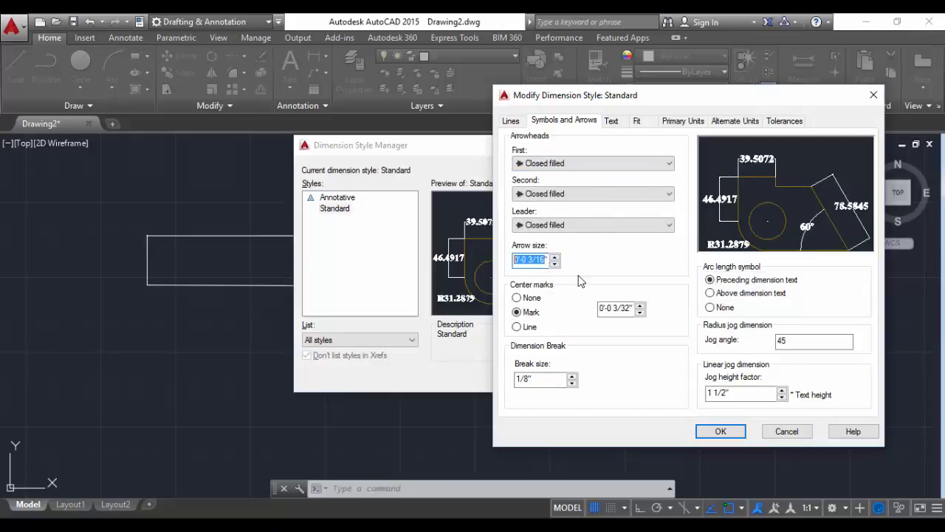
text(1")
Step: Try Dot arrowheads in the Standard dimension style, ending with Open 30 for both the first and second arrowheads
click(572, 163)
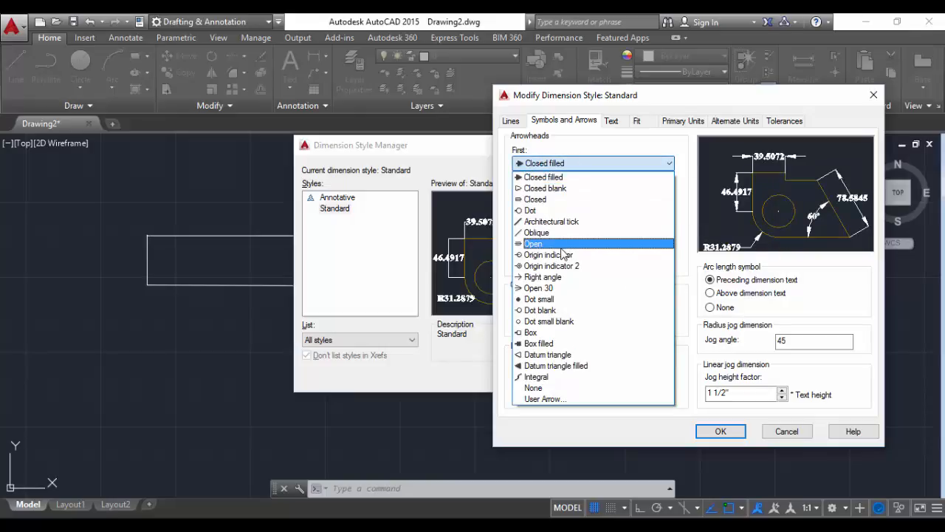
click(548, 212)
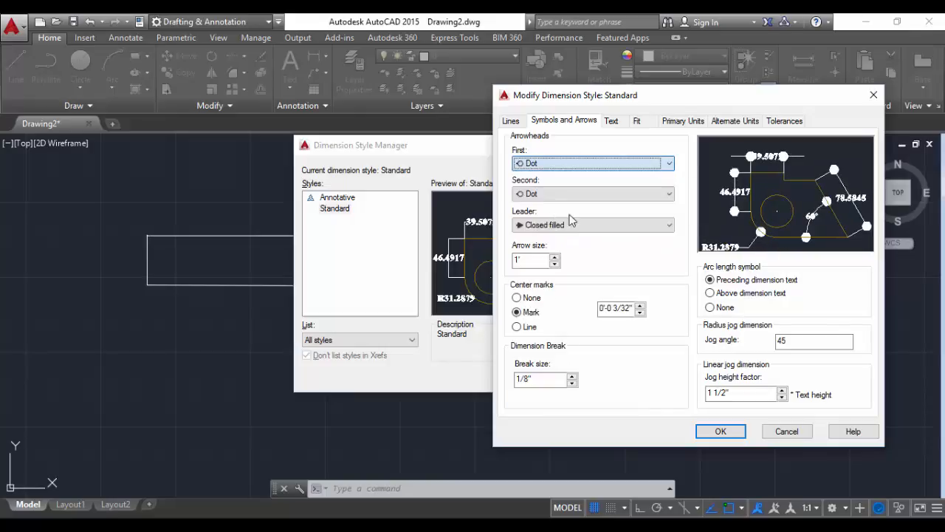
click(565, 171)
click(563, 281)
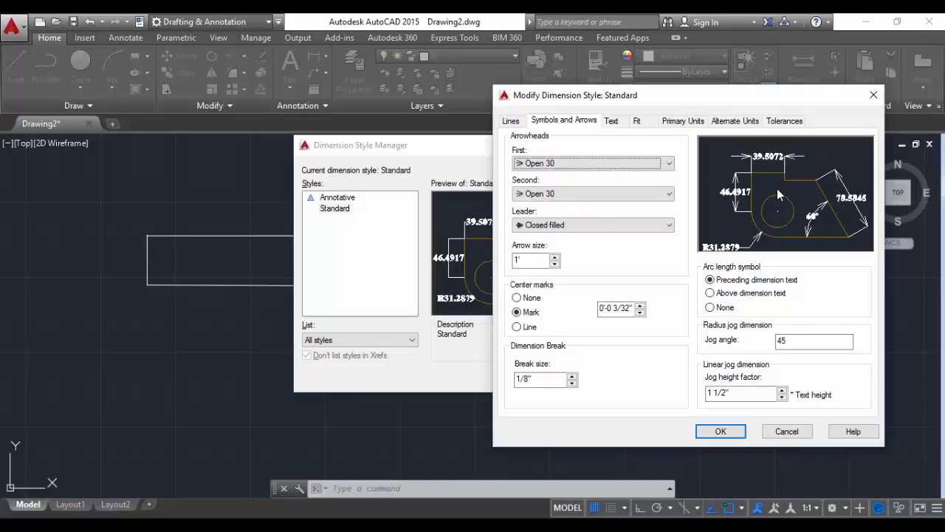
Step: Format the style's dimension lines with Cyan colour, the ACAD_ISO03W100 linetype and a 0.40 mm lineweight
click(511, 121)
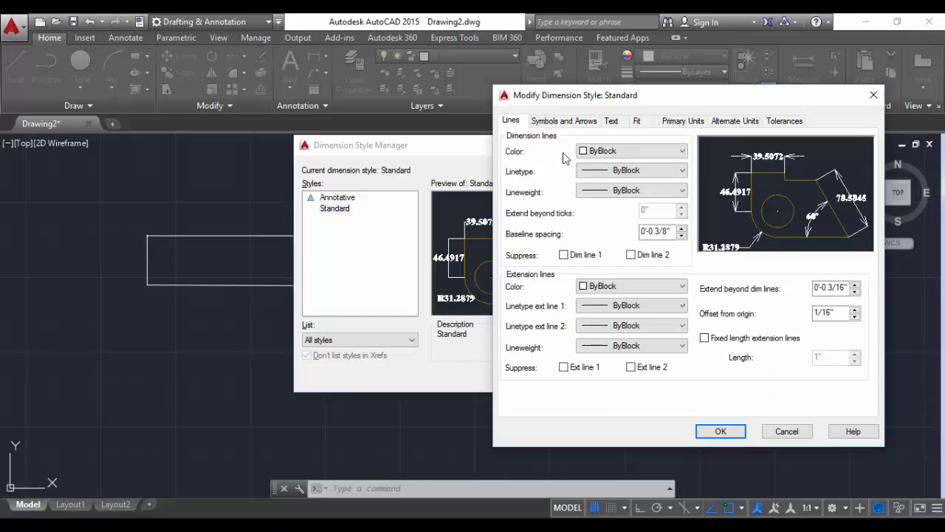
click(627, 151)
click(613, 219)
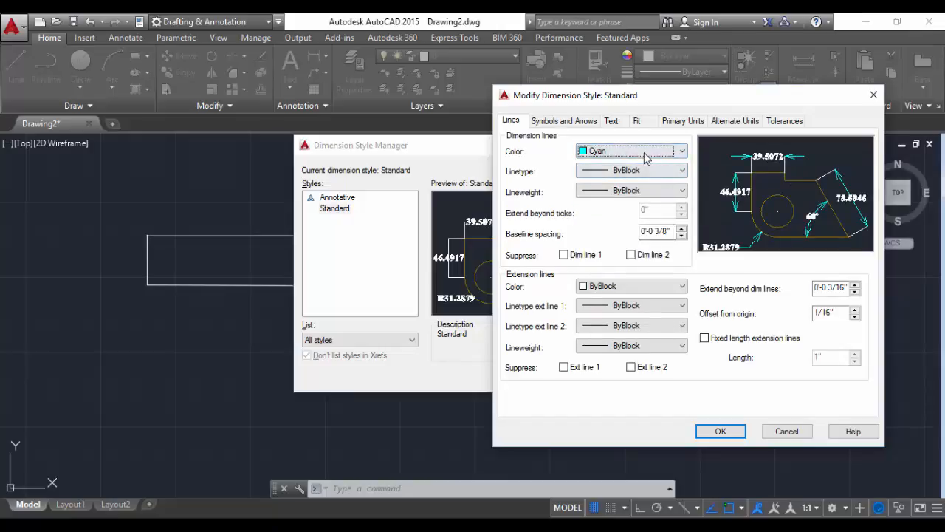
click(628, 170)
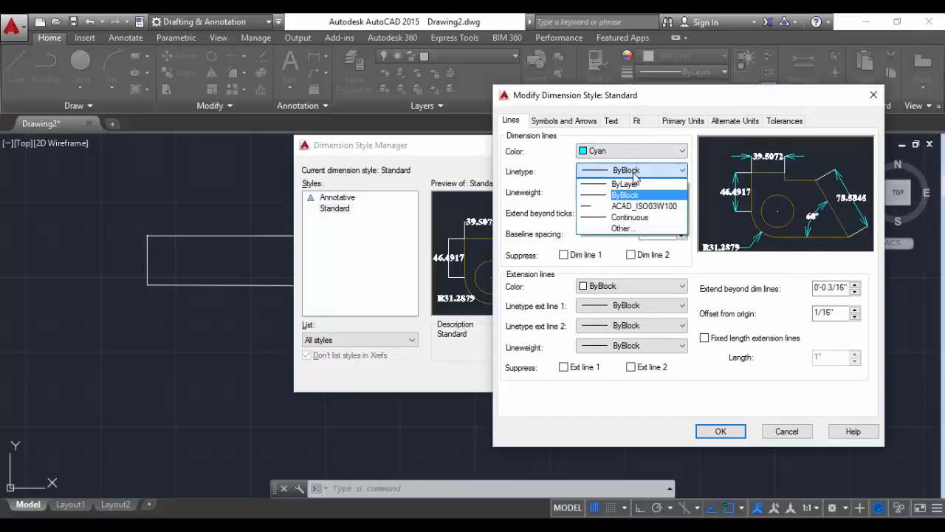
click(624, 228)
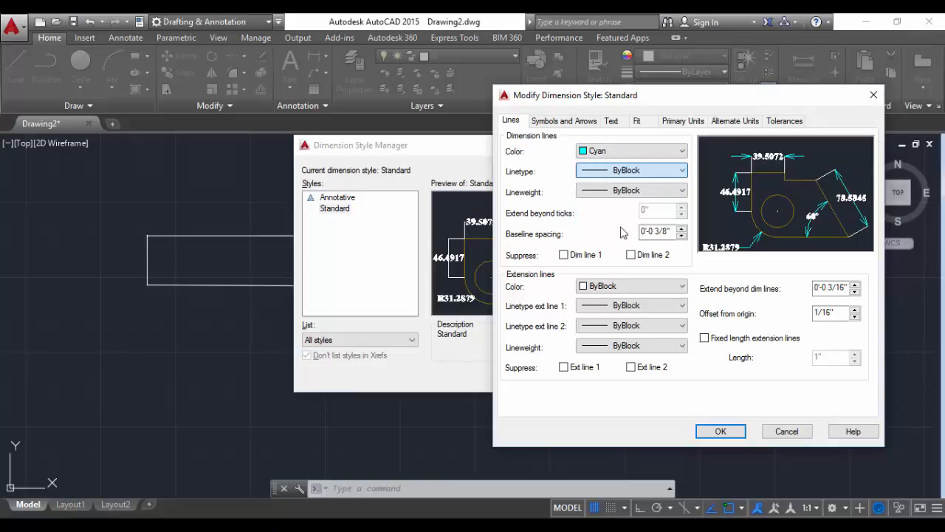
click(515, 260)
click(379, 346)
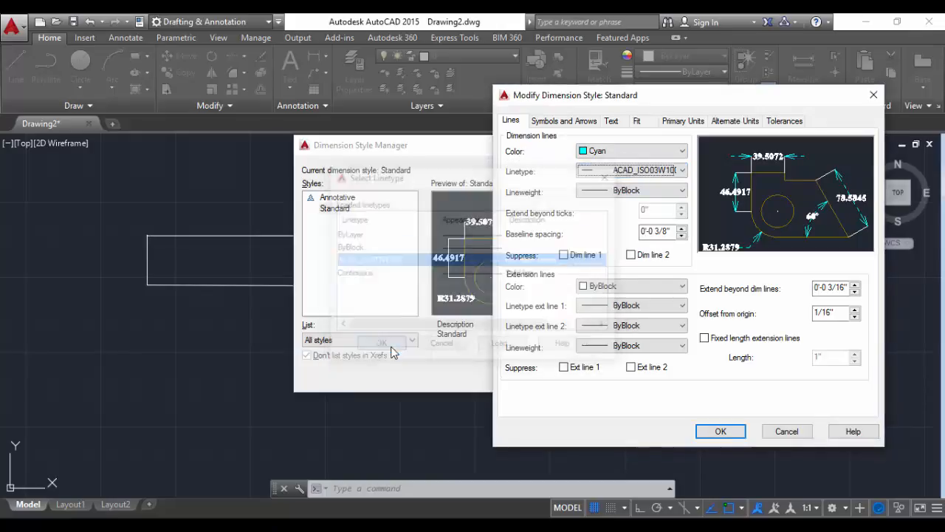
click(601, 193)
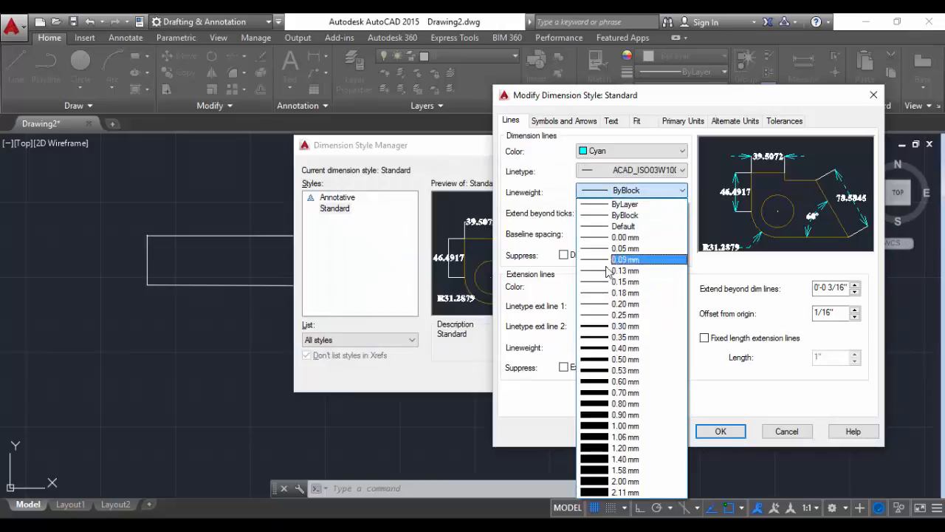
click(612, 351)
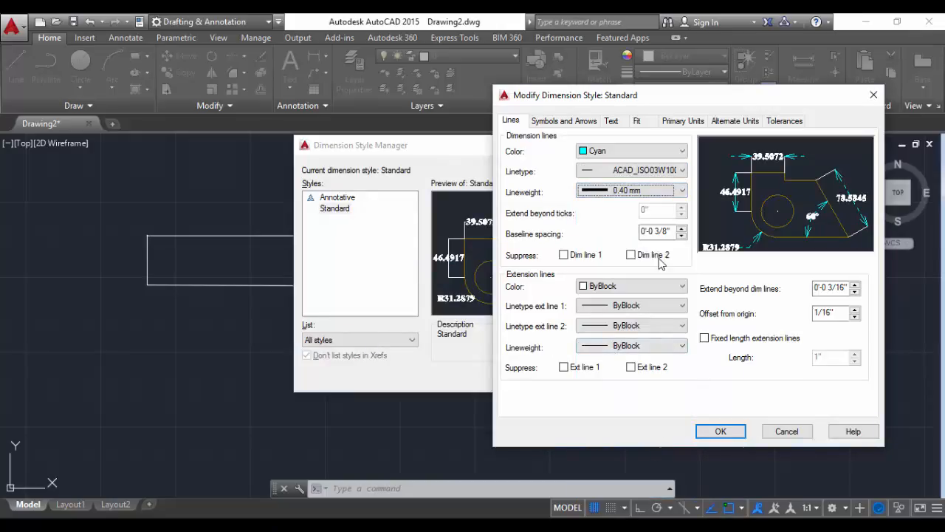
Step: Try suppressing dimension lines 1 and 2 in the style, ending with both suppressions turned off
click(565, 256)
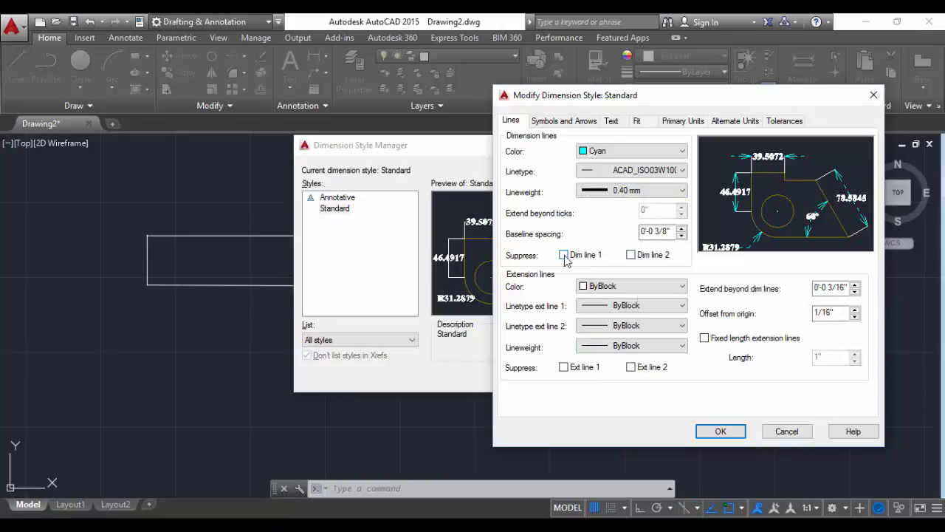
click(631, 255)
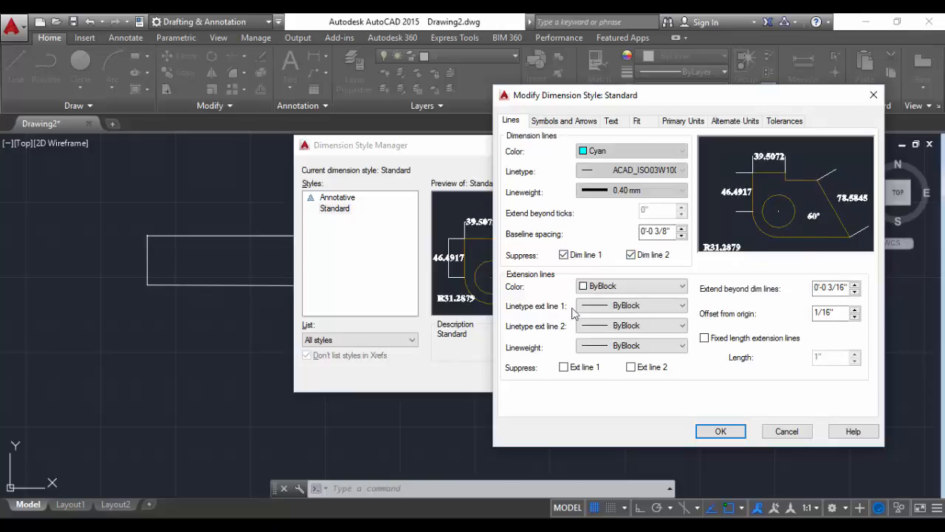
click(563, 255)
click(631, 255)
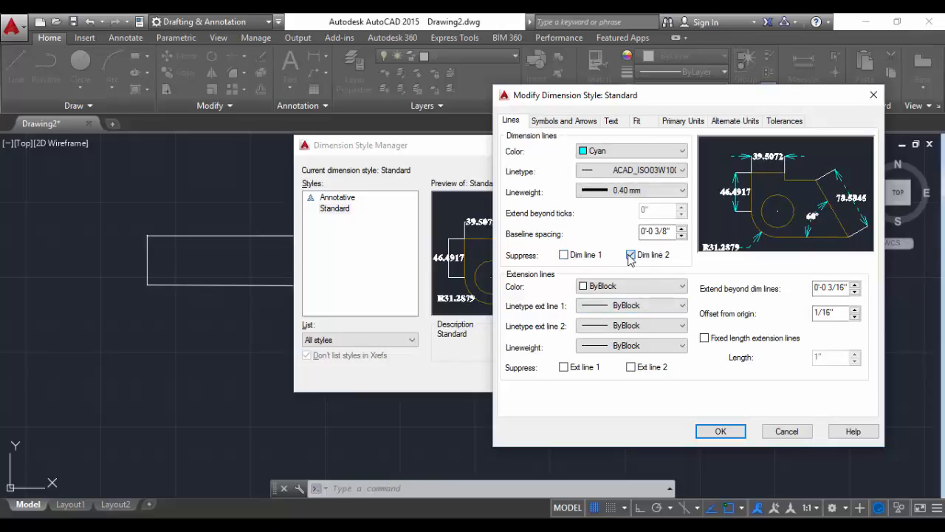
Step: Set the style's extension line colour to Green and the unit format of its linear dimensions to Architectural
click(602, 290)
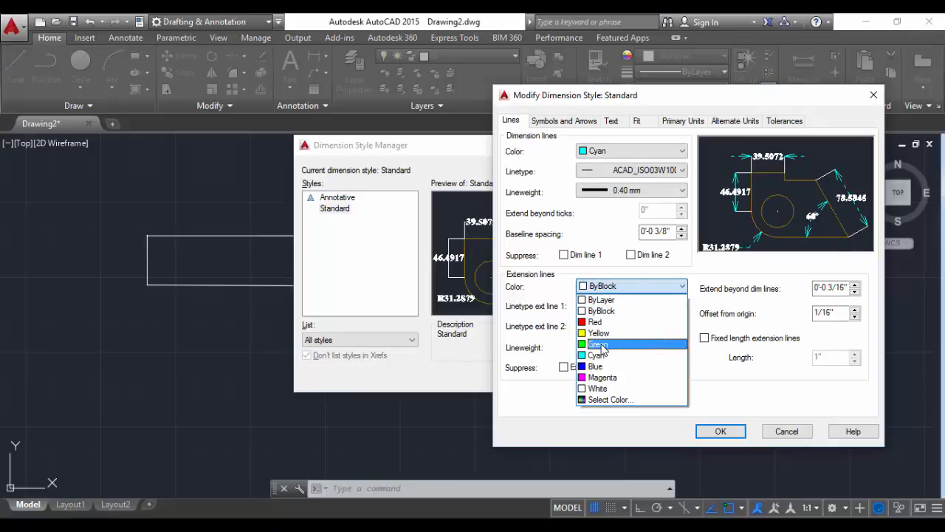
click(603, 345)
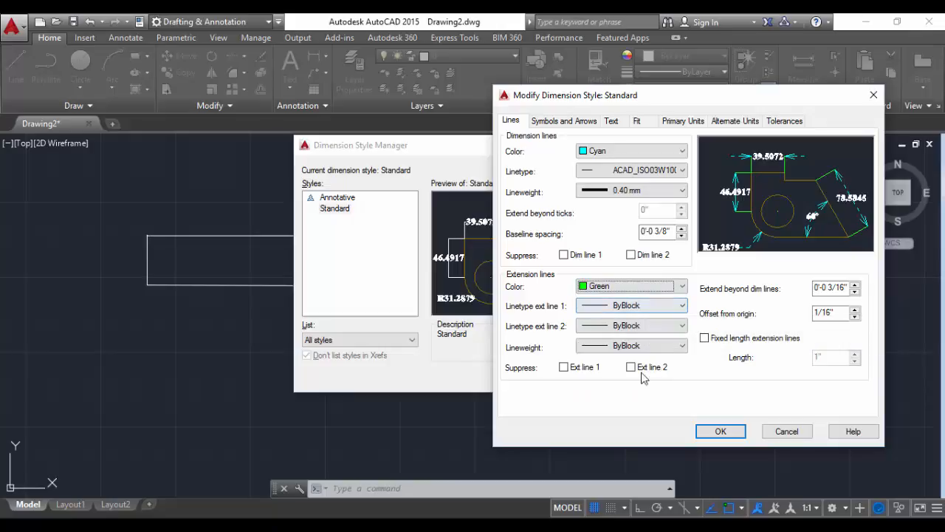
click(675, 122)
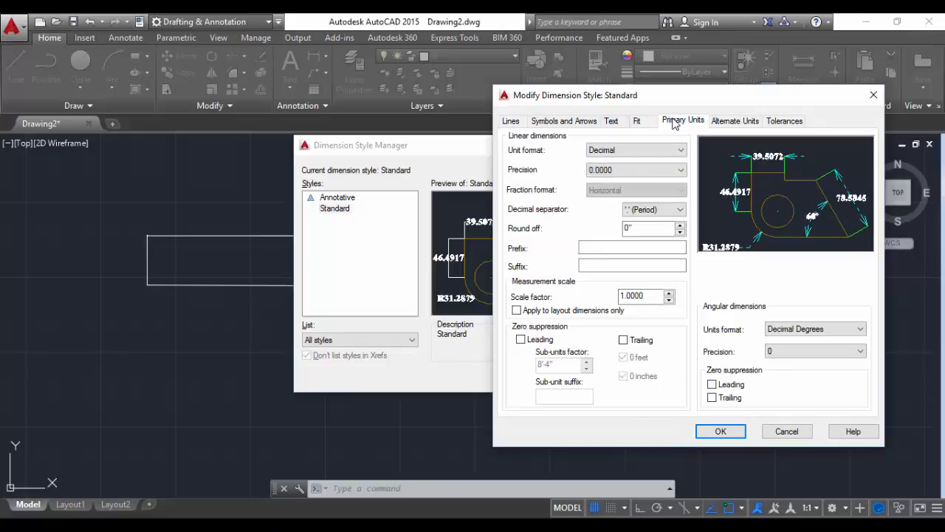
click(644, 150)
click(622, 190)
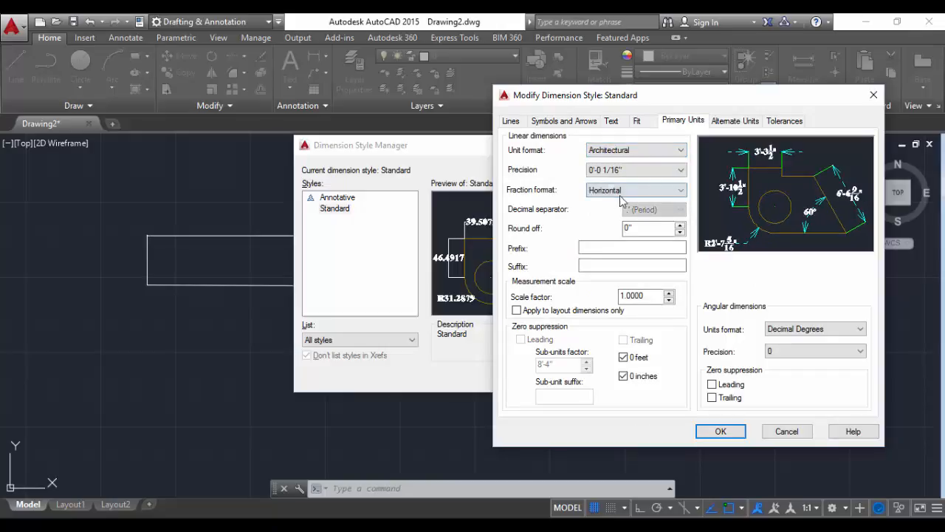
Step: Choose Standard as the text style for the dimension text
click(612, 121)
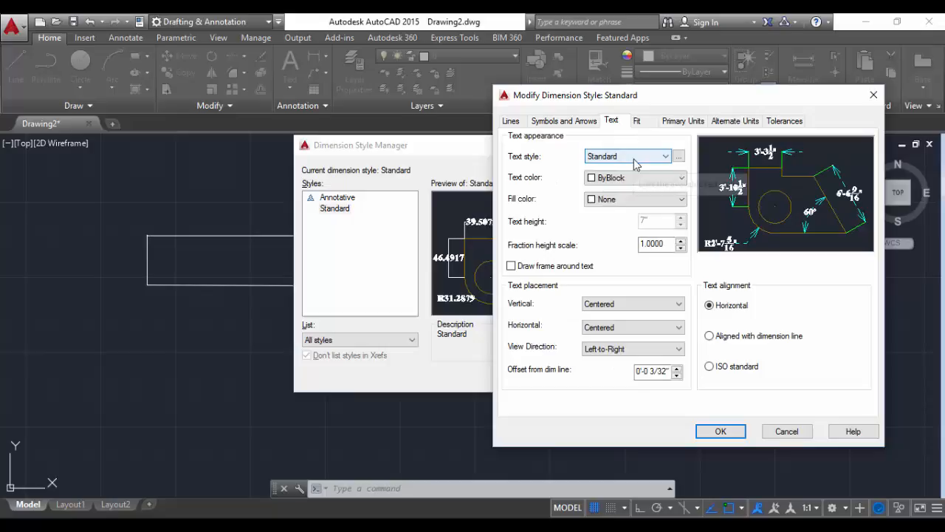
click(633, 159)
click(624, 177)
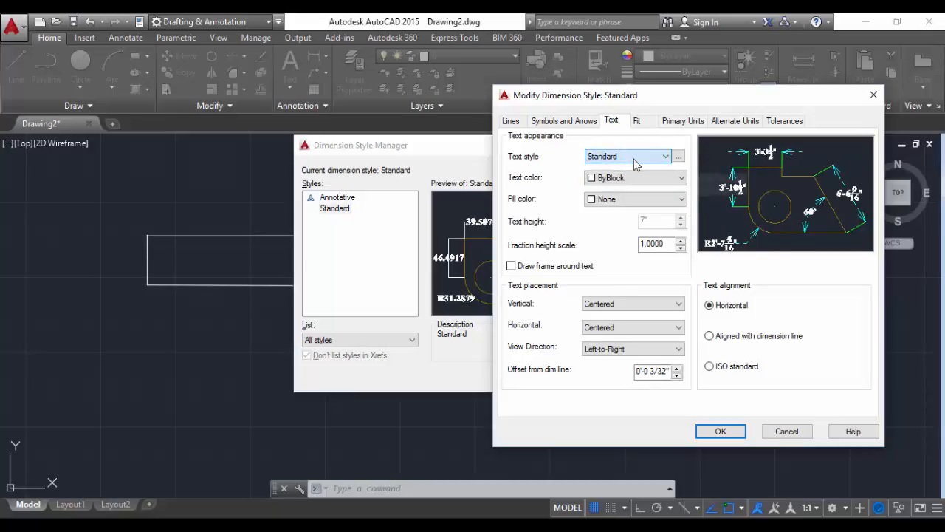
Step: Set the style's dimension text colour to Magenta and its alignment to Aligned with dimension line, and close the Dimension Style Manager
click(630, 179)
click(613, 235)
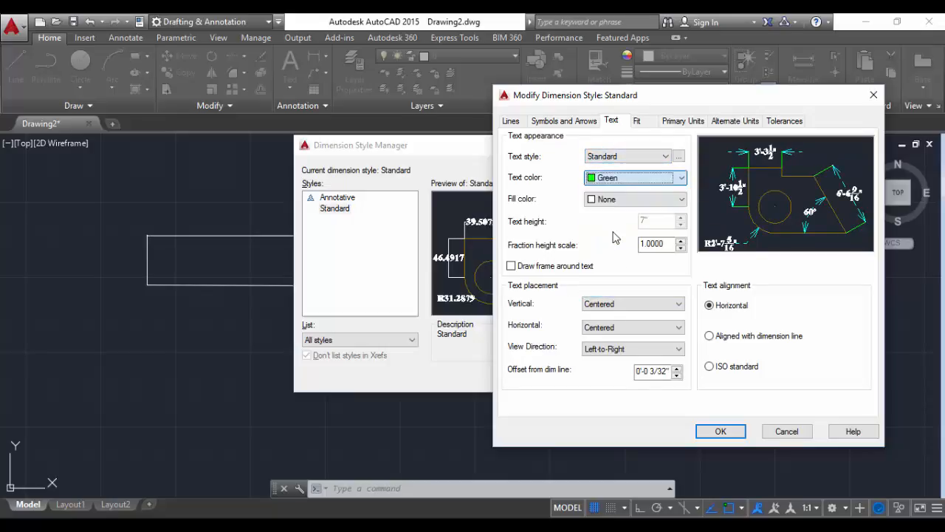
click(631, 177)
click(611, 277)
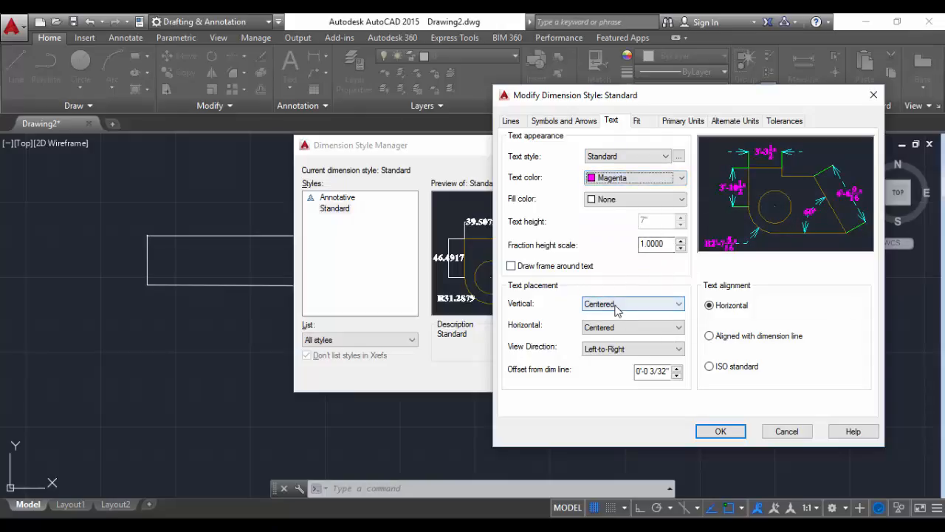
click(709, 336)
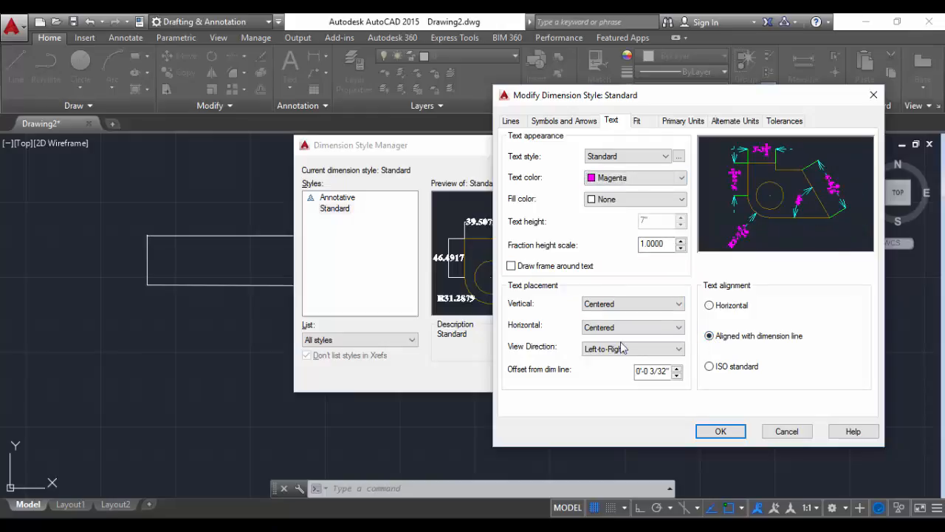
click(720, 431)
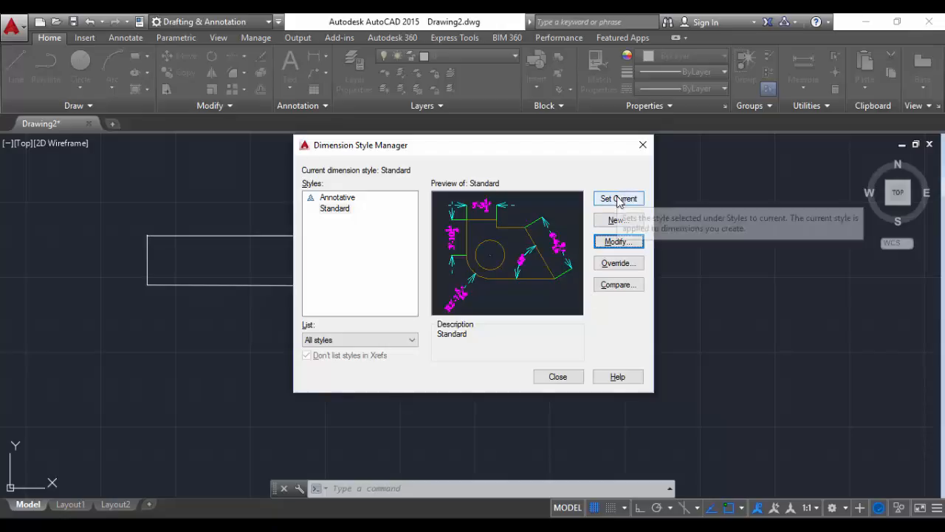
click(564, 380)
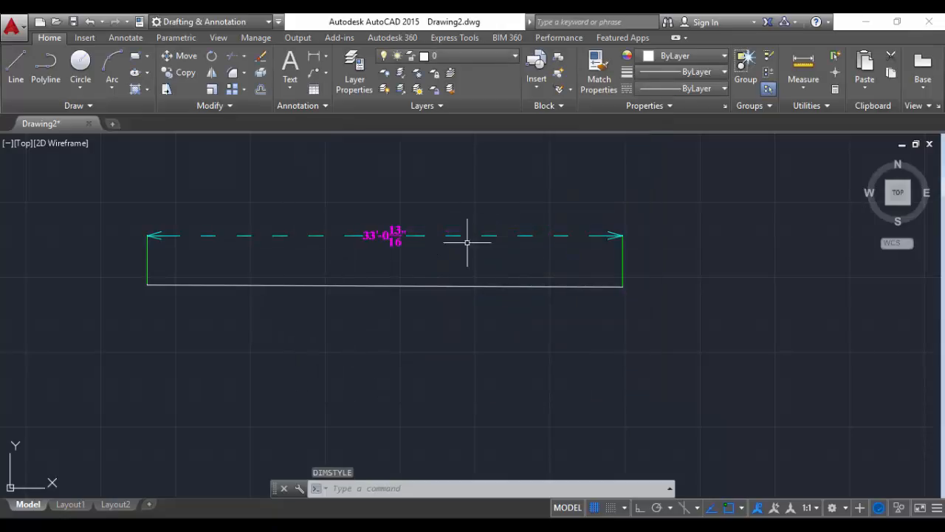
Step: Draw a slanted line about 27' long, rising to the right, in the empty area below the dimensioned horizontal line
scroll(438, 262, up, 2)
scroll(443, 271, down, 3)
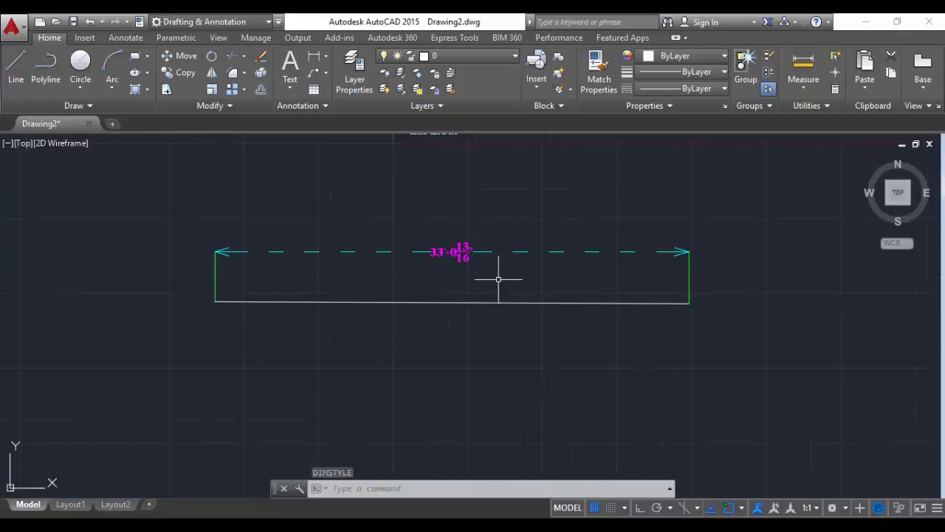
mouse_move(492, 317)
middle_down()
mouse_move(377, 245)
mouse_move(335, 237)
middle_up()
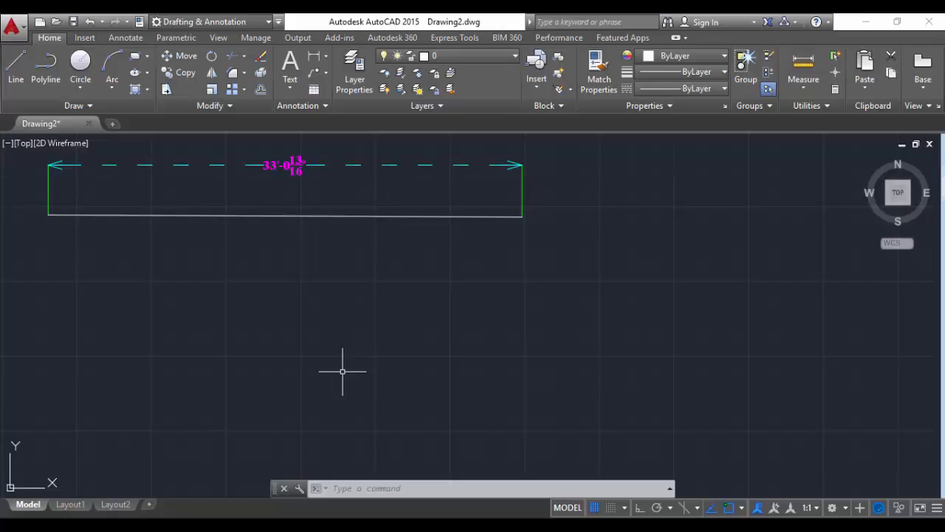
text(l)
key(Return)
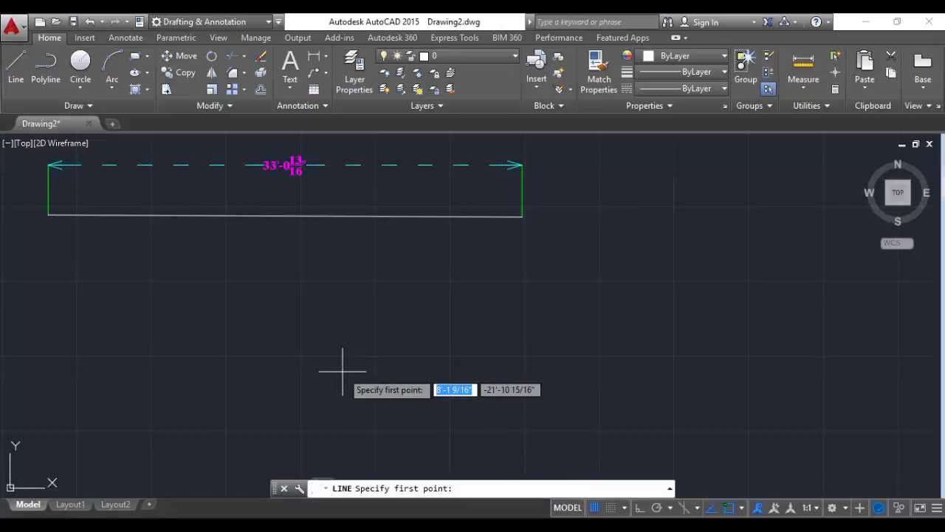
click(342, 372)
click(685, 220)
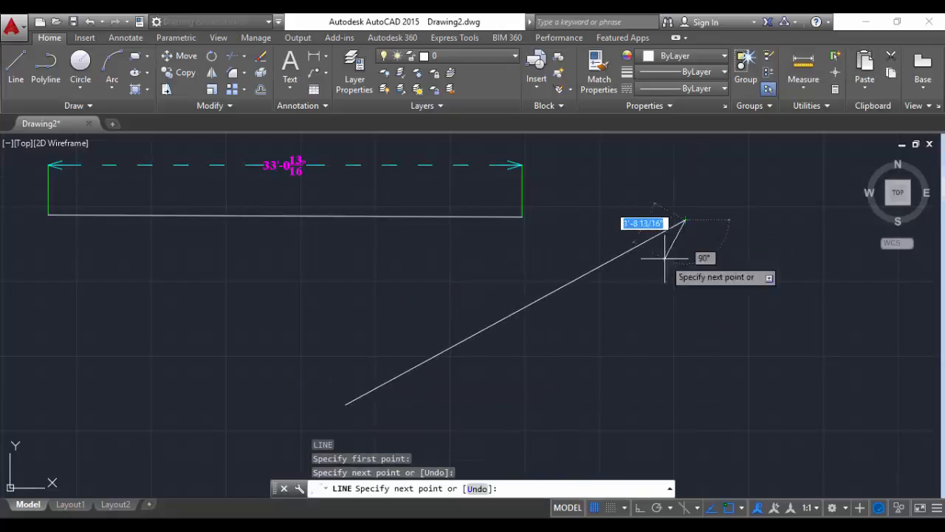
key(Escape)
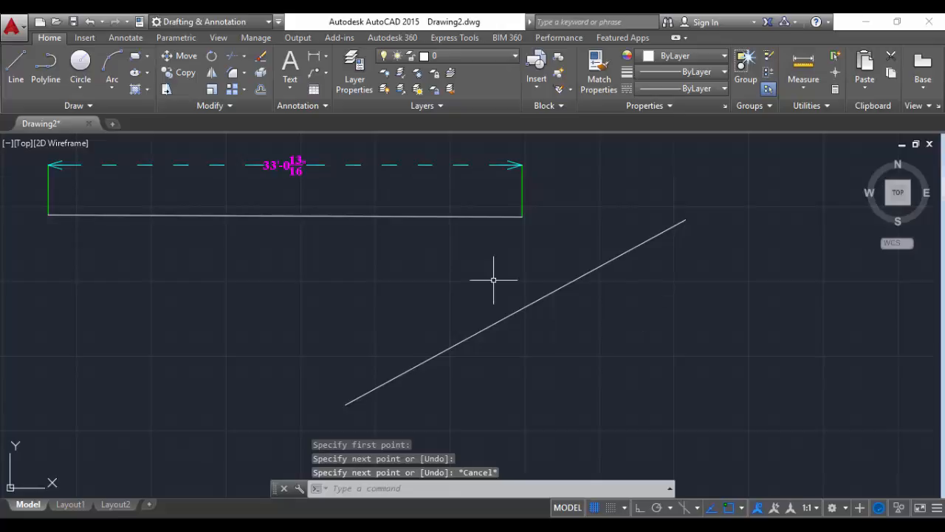
Step: Add an aligned dimension between the slanted line's endpoints, placed above the line
click(325, 56)
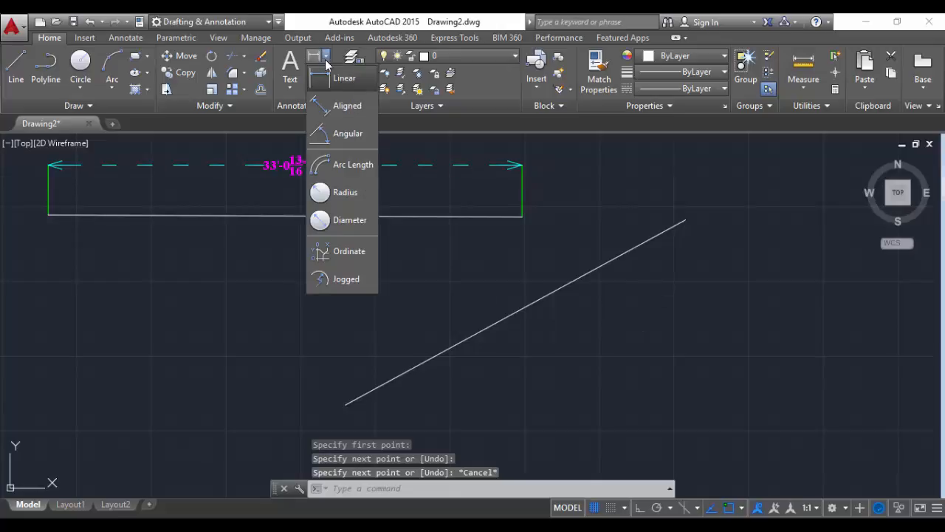
click(332, 106)
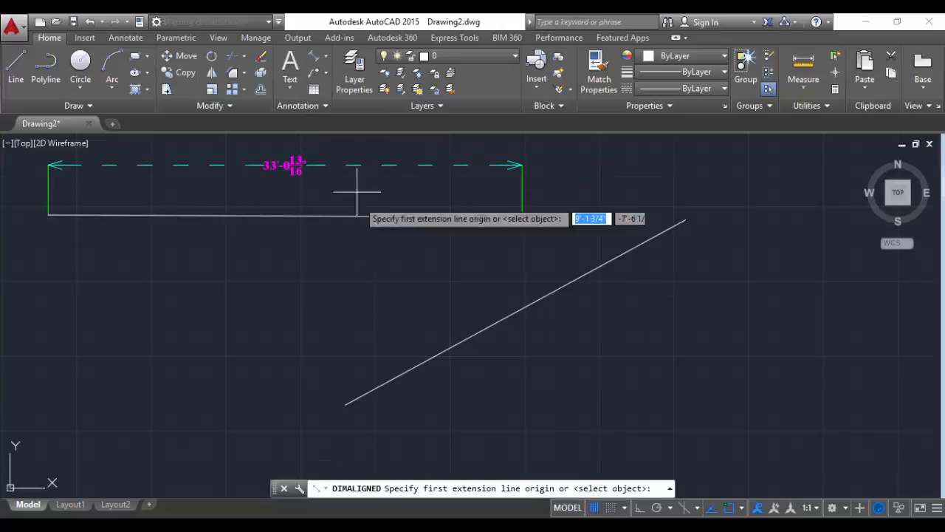
click(345, 404)
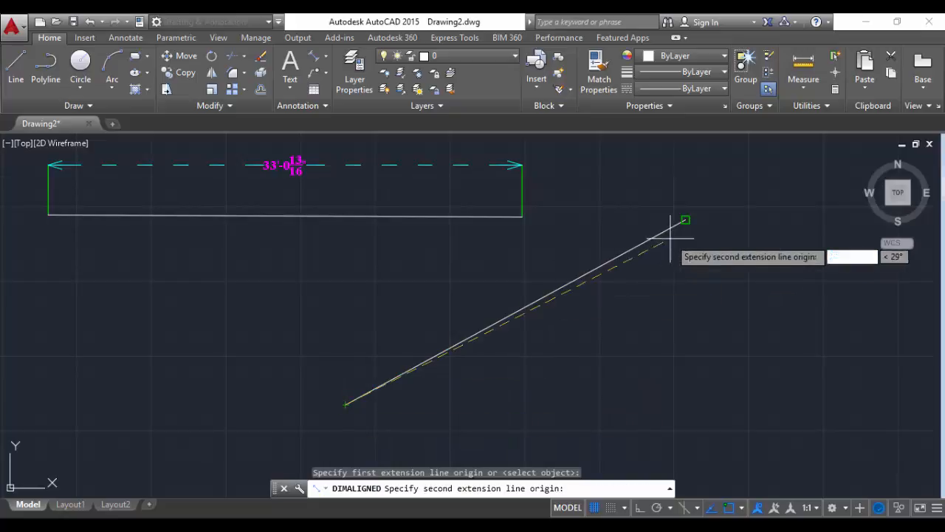
click(685, 219)
click(639, 187)
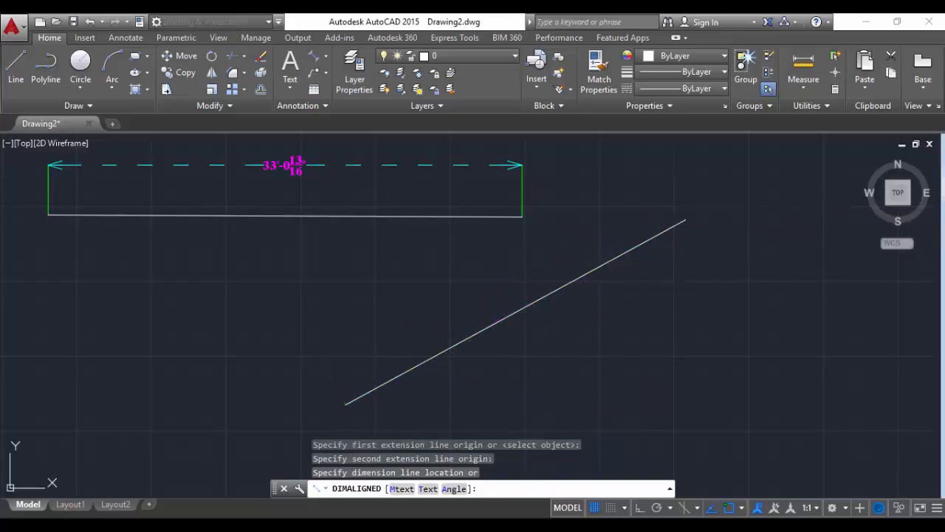
Step: Draw two connected lines below the slanted line, forming a V that opens to the right at about 42°
mouse_move(511, 358)
middle_down()
mouse_move(425, 347)
mouse_move(318, 289)
mouse_move(256, 268)
middle_up()
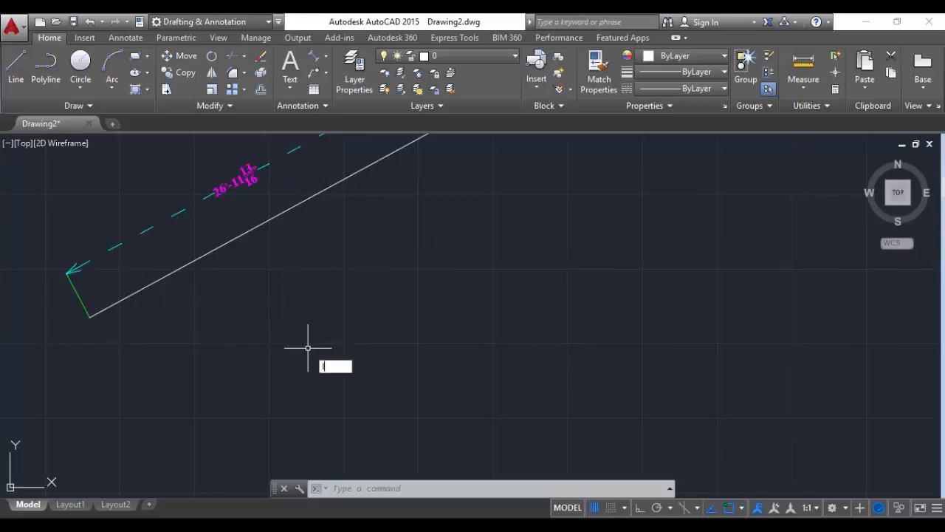
key(Return)
click(483, 220)
click(191, 362)
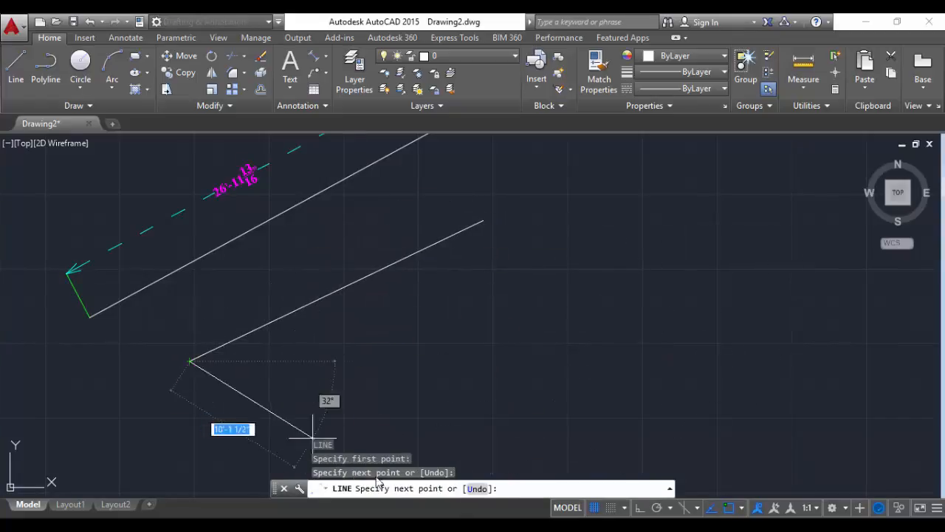
click(534, 465)
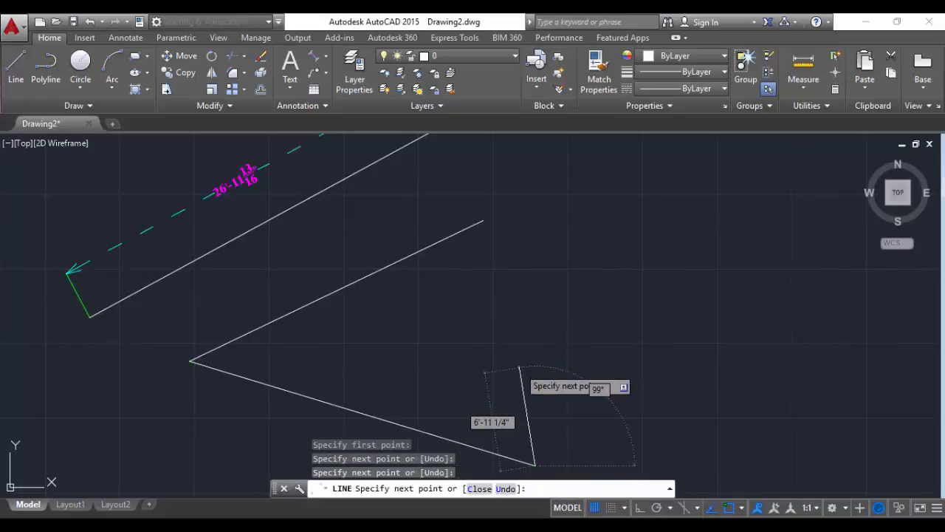
key(Escape)
Step: Add an angular dimension between the two lines of the V, with its arc near their open ends
mouse_move(564, 313)
middle_down()
mouse_move(534, 289)
mouse_move(516, 249)
middle_up()
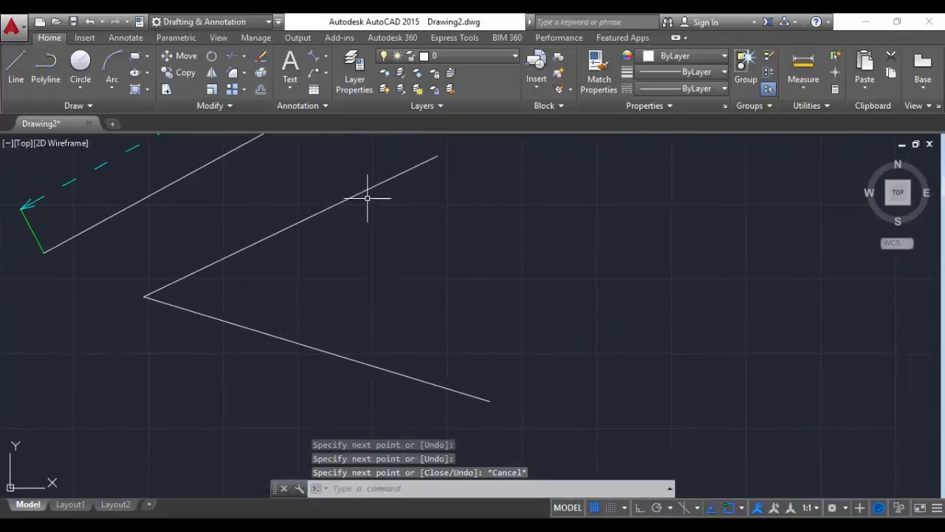
click(326, 56)
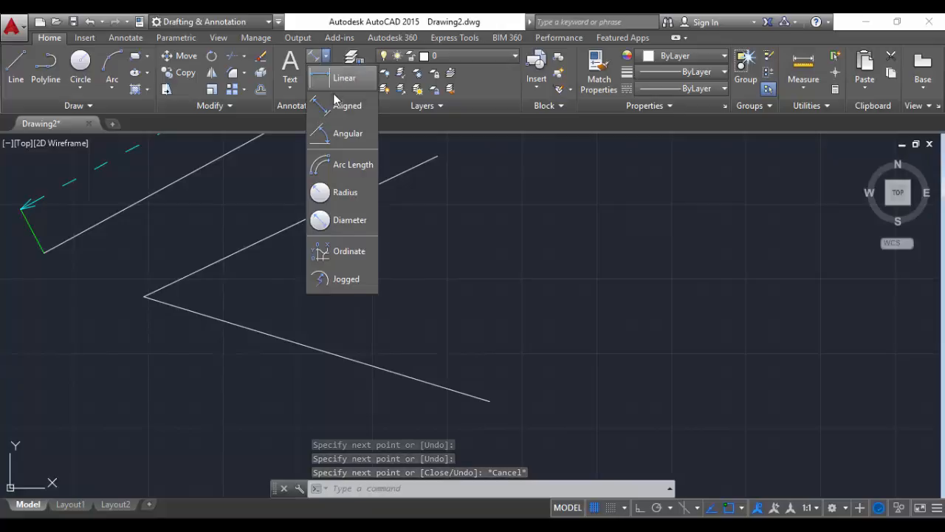
click(338, 134)
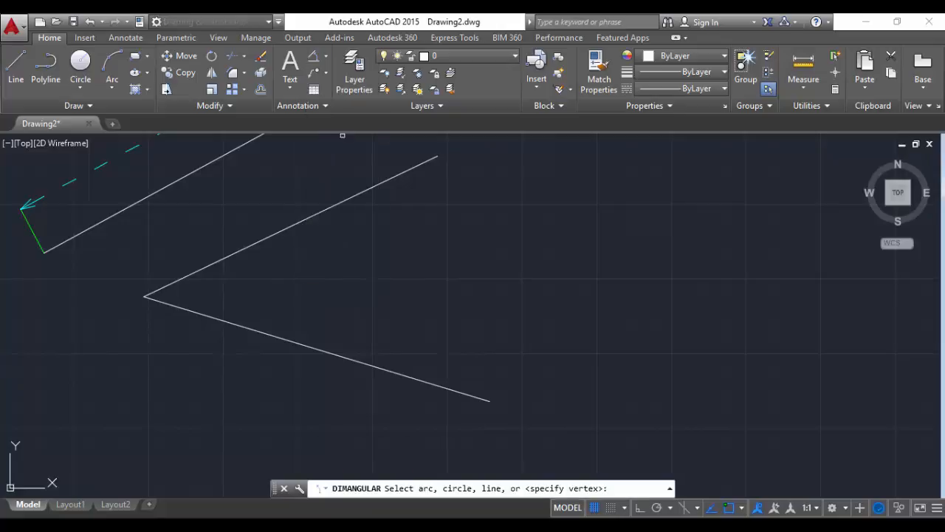
click(407, 170)
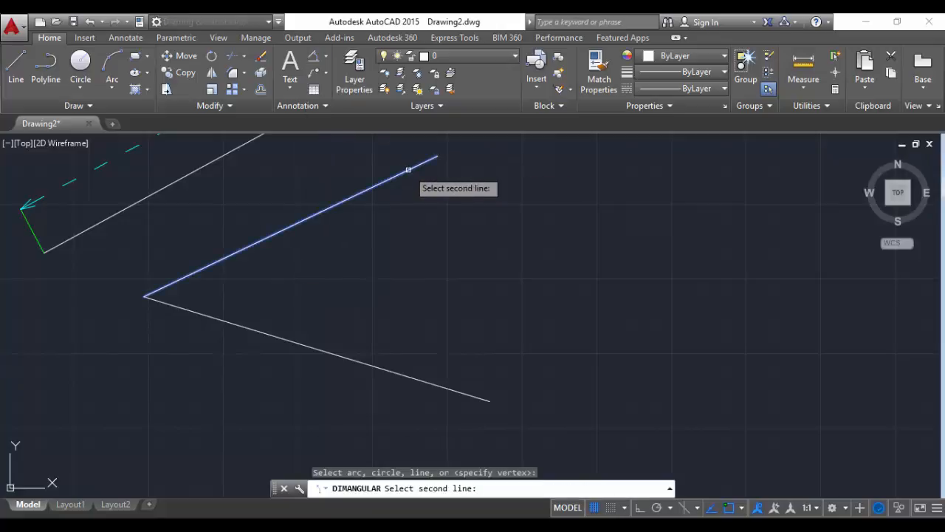
click(382, 367)
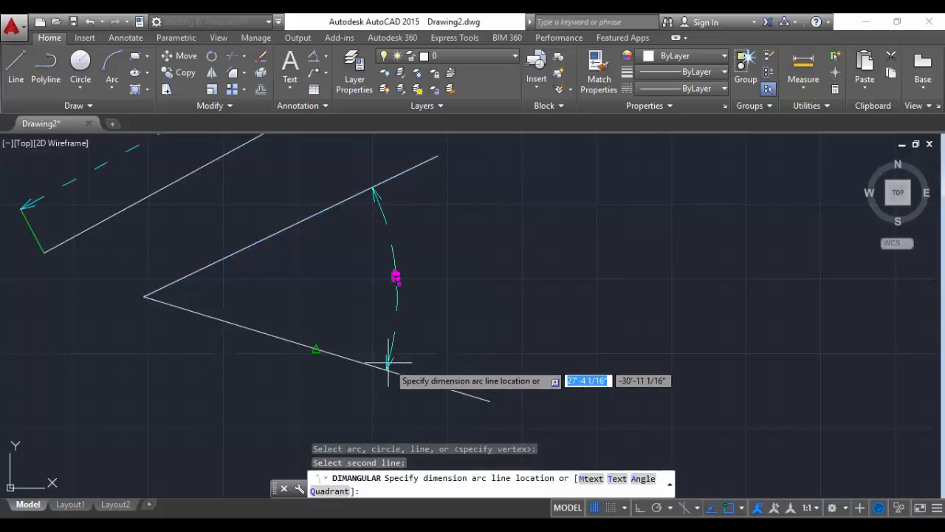
click(430, 362)
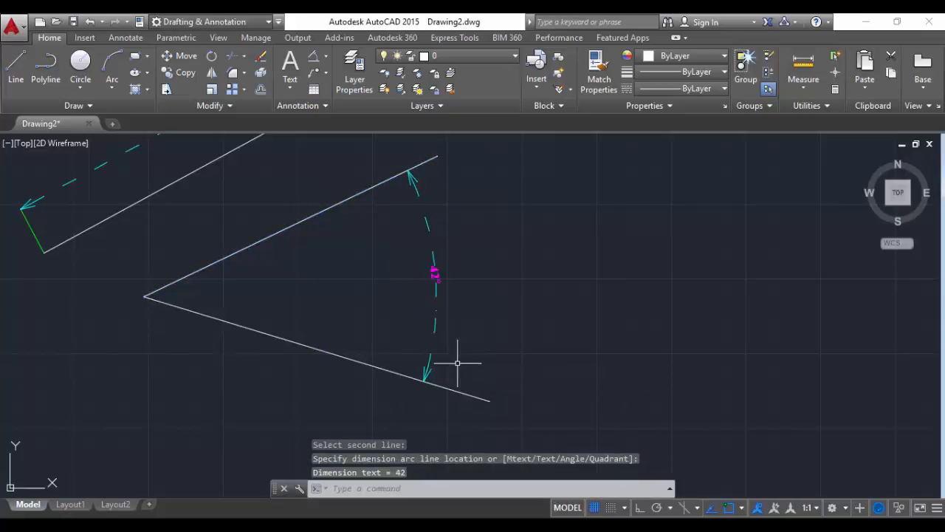
Step: Examine the orientation and legibility of the angular dimension's text
scroll(454, 355, up, 2)
scroll(460, 274, down, 3)
scroll(493, 273, up, 1)
middle_drag(488, 237, 510, 297)
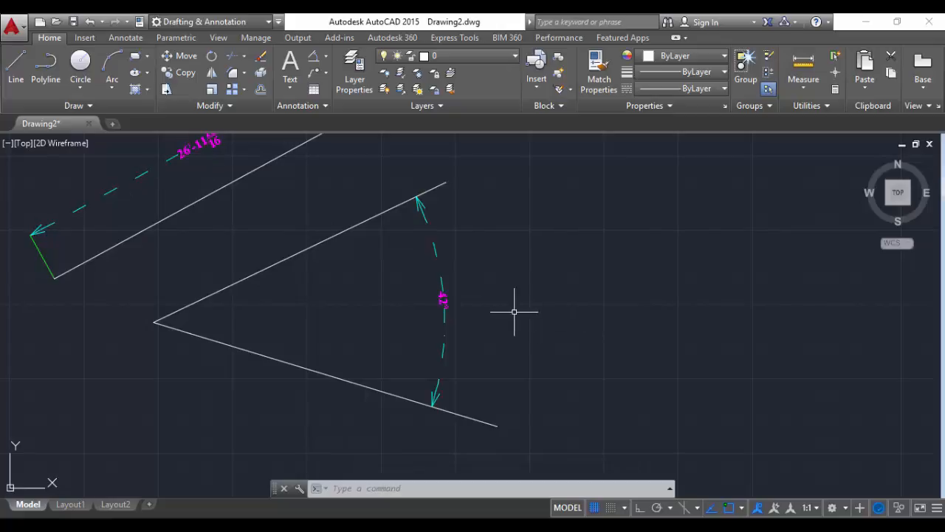
scroll(486, 319, up, 2)
scroll(455, 302, down, 2)
middle_drag(420, 285, 399, 253)
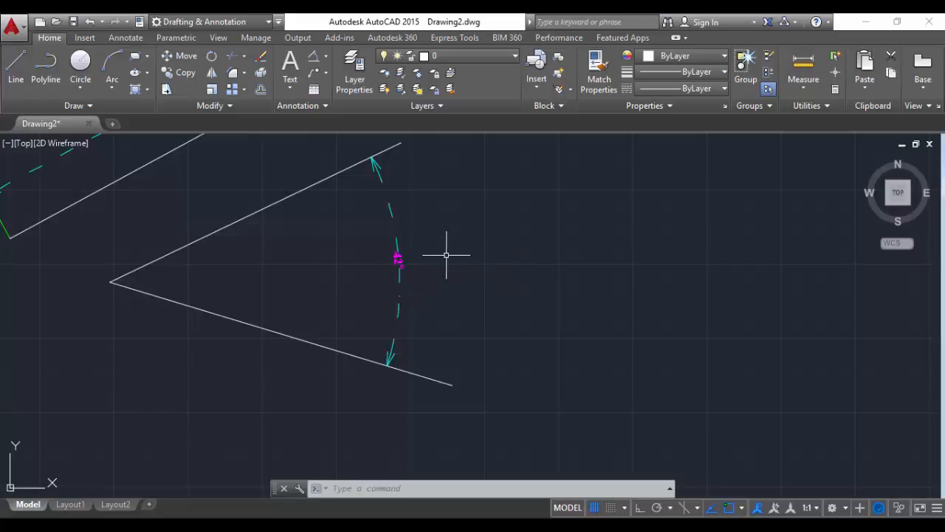
Step: Modify the Standard dimension style to use Horizontal text alignment and set it as the current style
text(D)
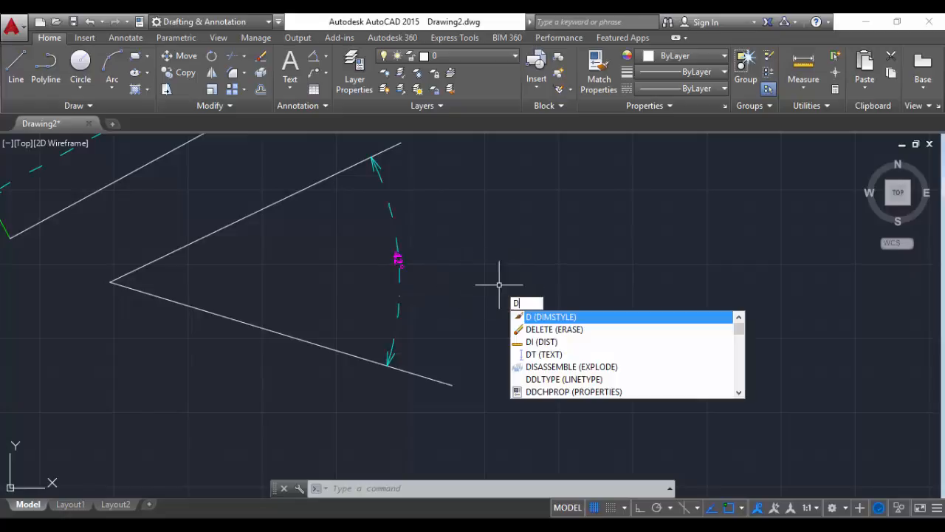
key(Return)
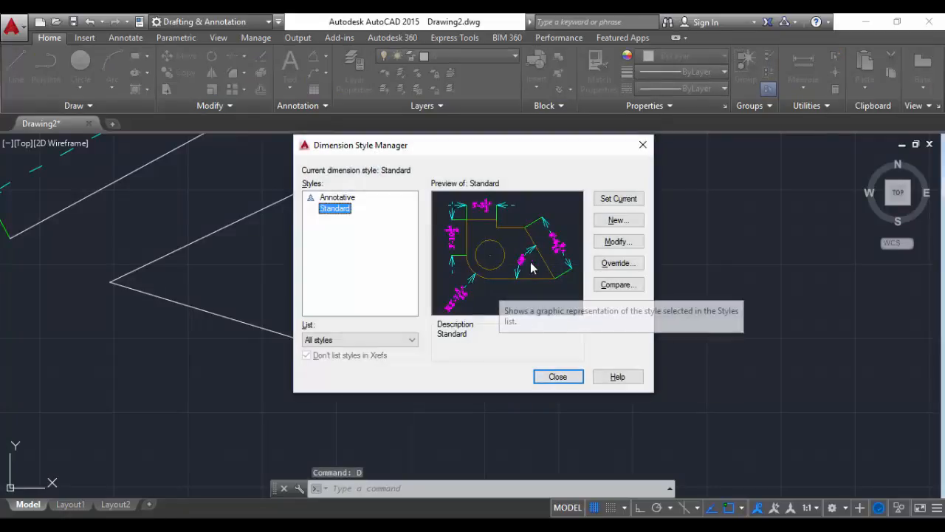
click(613, 243)
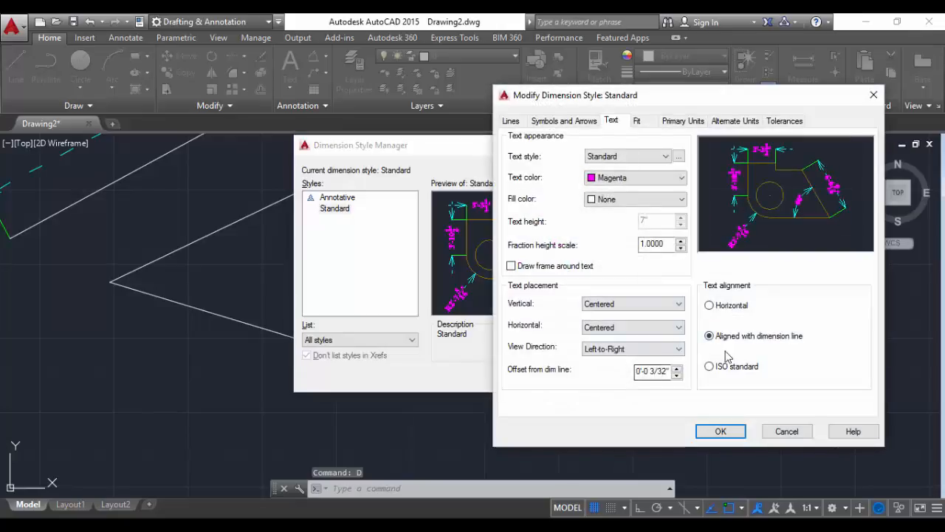
click(710, 306)
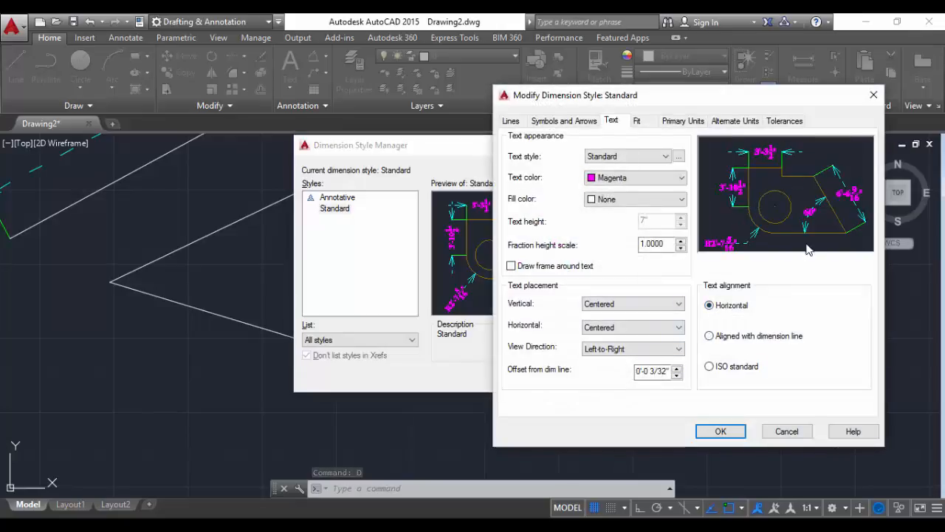
click(720, 430)
click(621, 200)
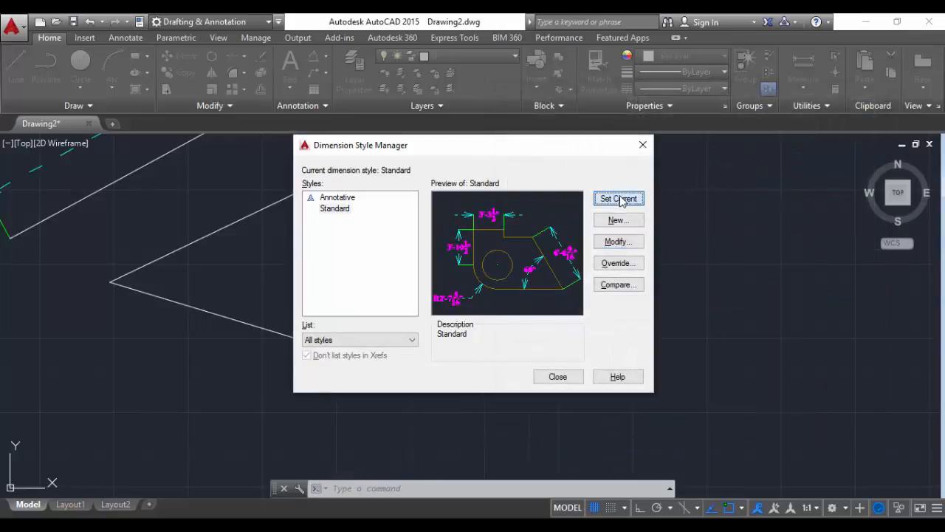
click(559, 376)
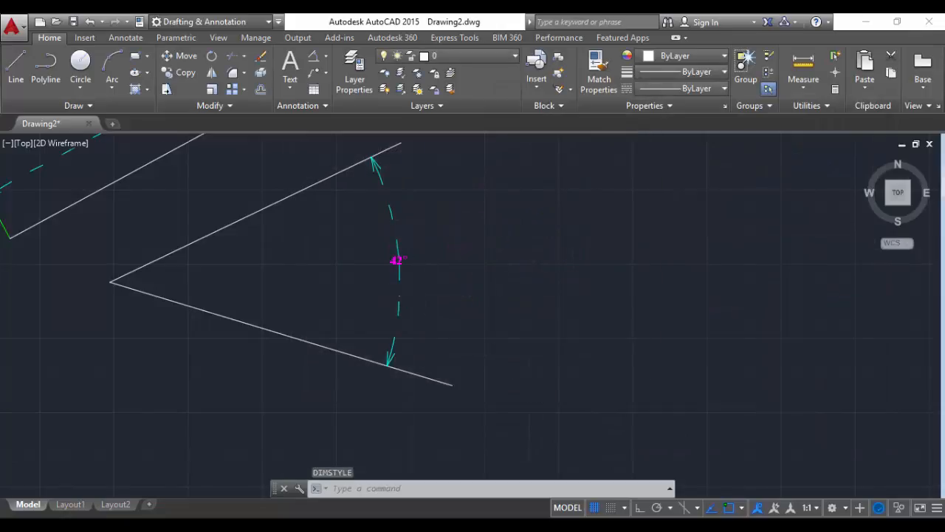
scroll(384, 256, up, 2)
scroll(399, 308, down, 2)
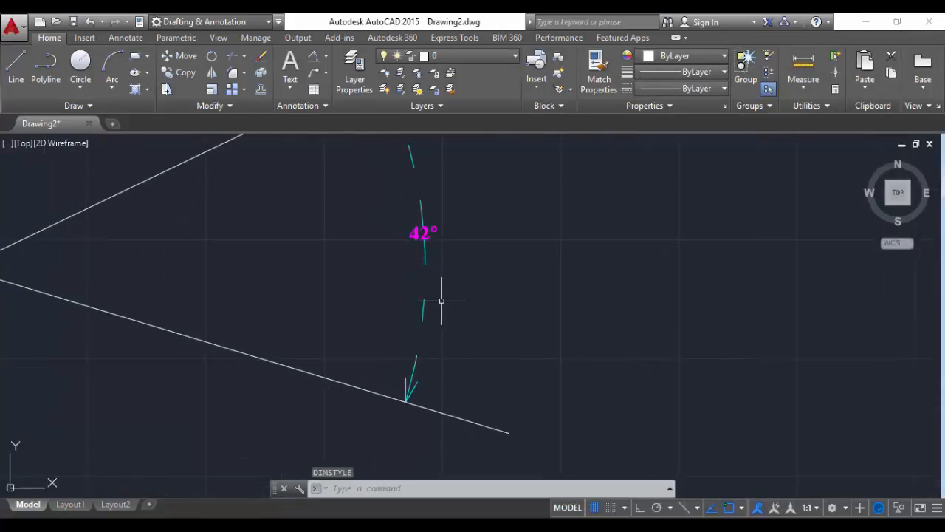
mouse_move(476, 356)
middle_down()
mouse_move(395, 264)
mouse_move(415, 315)
middle_up()
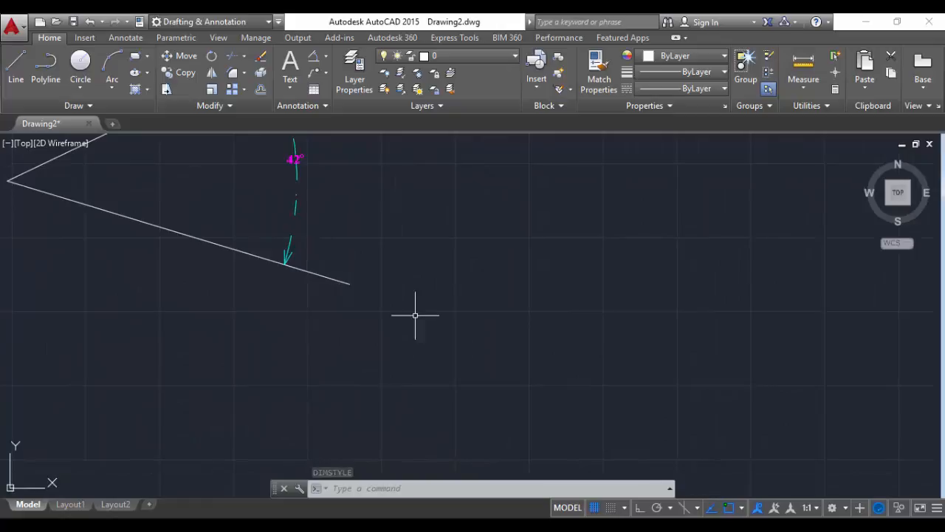
click(450, 283)
text(a)
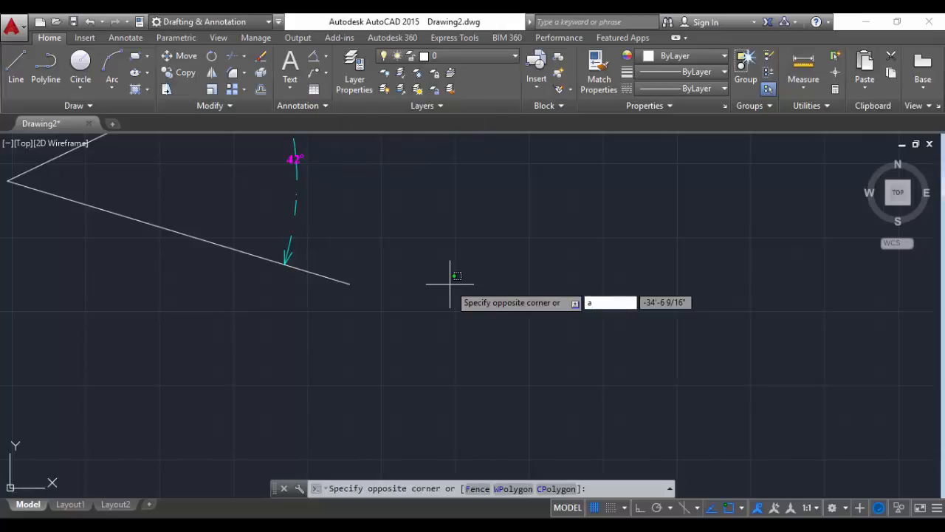
key(Escape)
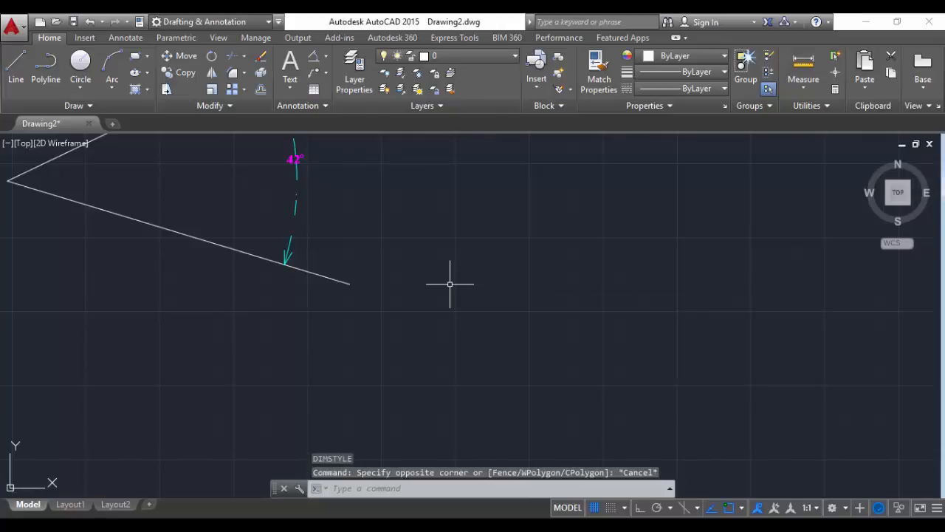
Step: Draw a three-point arc to the right of the V, bulging toward the lower left and open toward the upper right
key(Return)
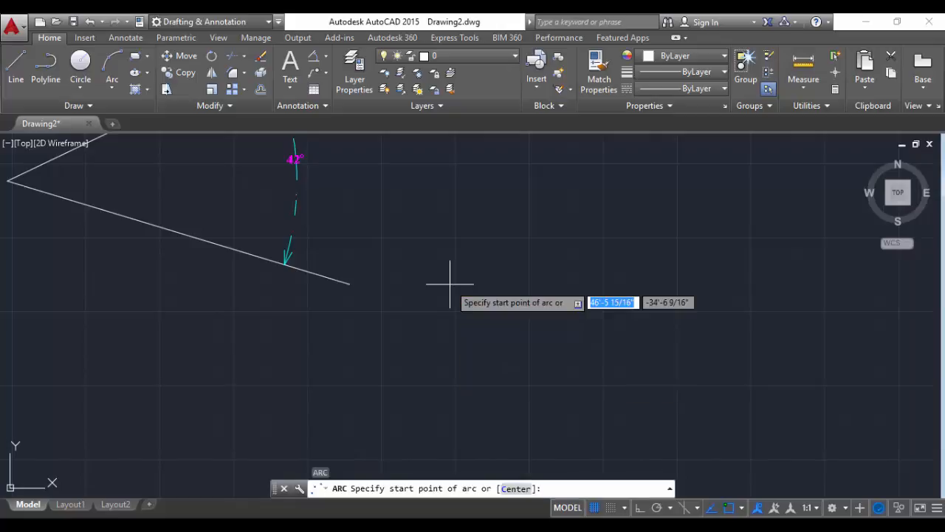
click(443, 225)
click(568, 417)
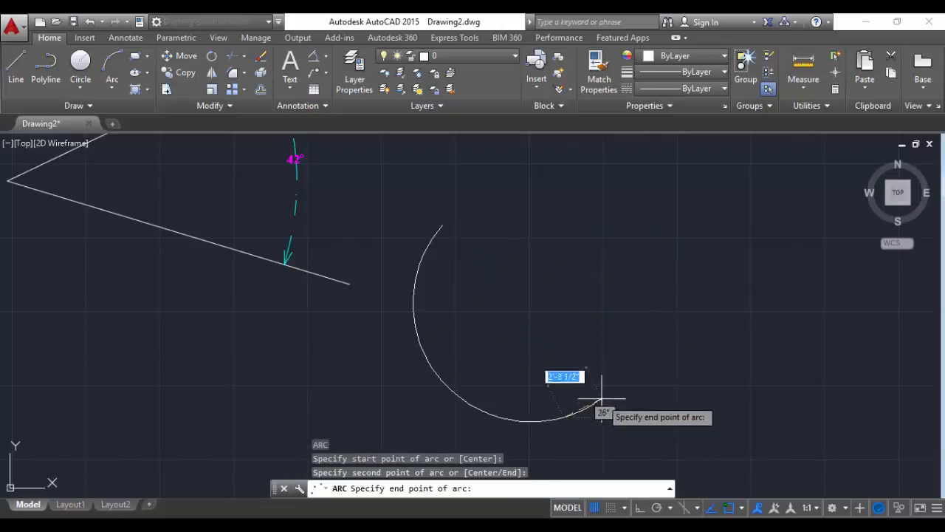
click(627, 376)
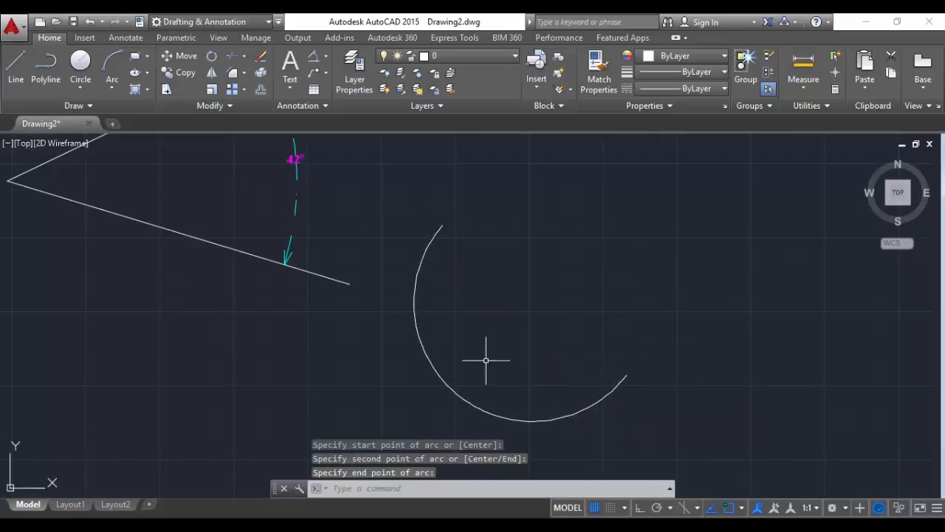
Step: Add an arc length dimension to the new arc, placing the dimension line across its open side
click(325, 59)
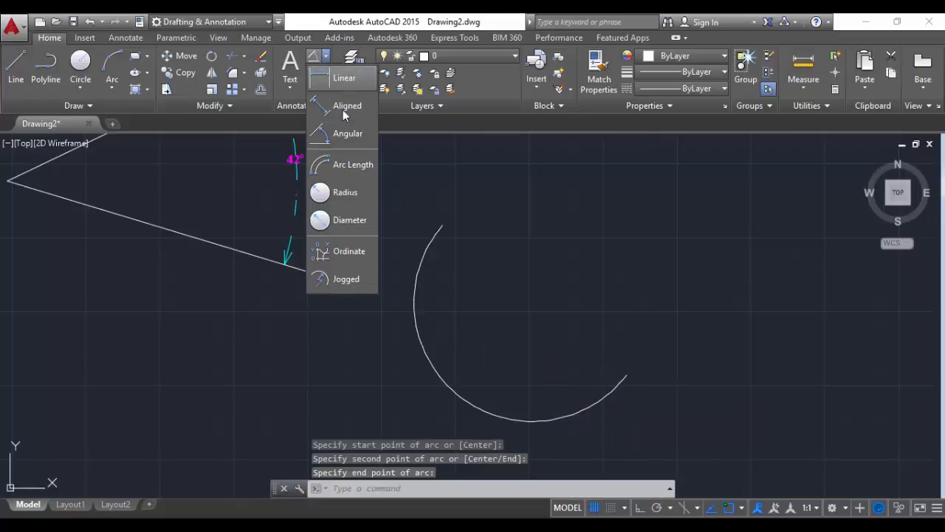
click(347, 165)
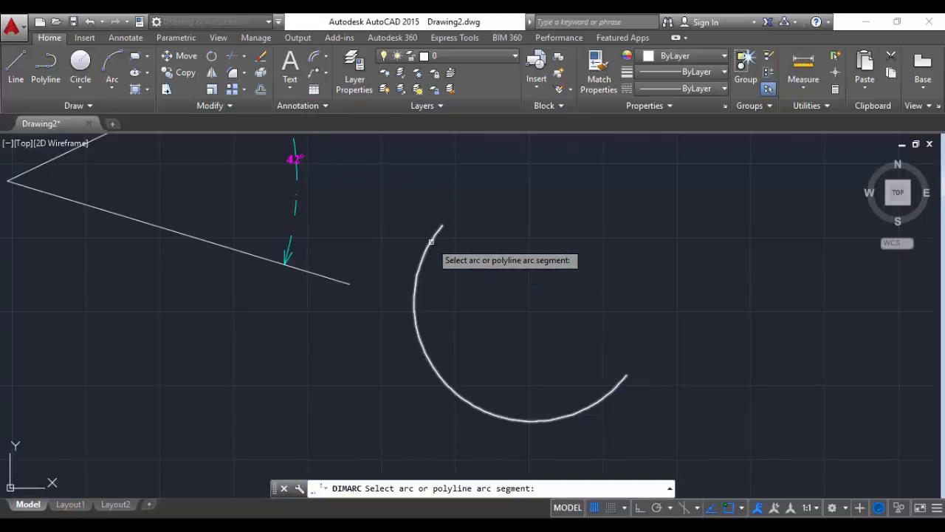
click(431, 240)
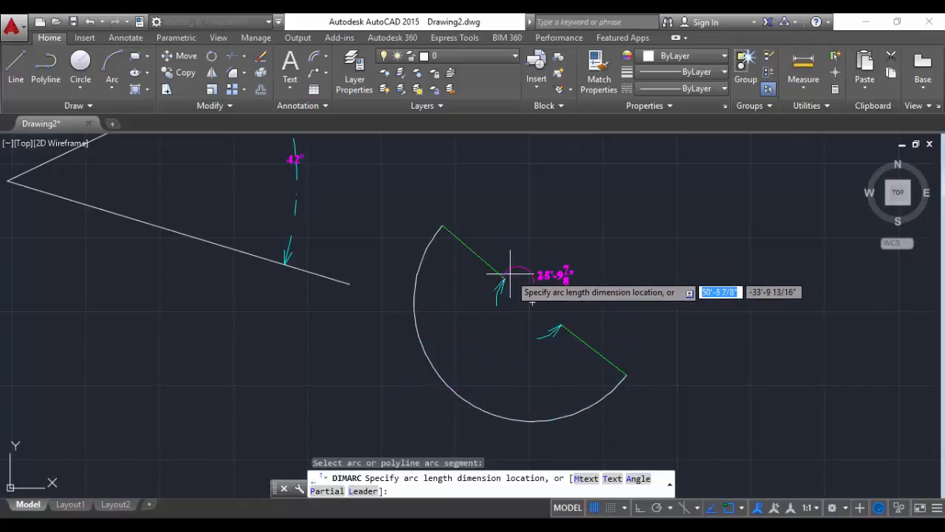
click(468, 216)
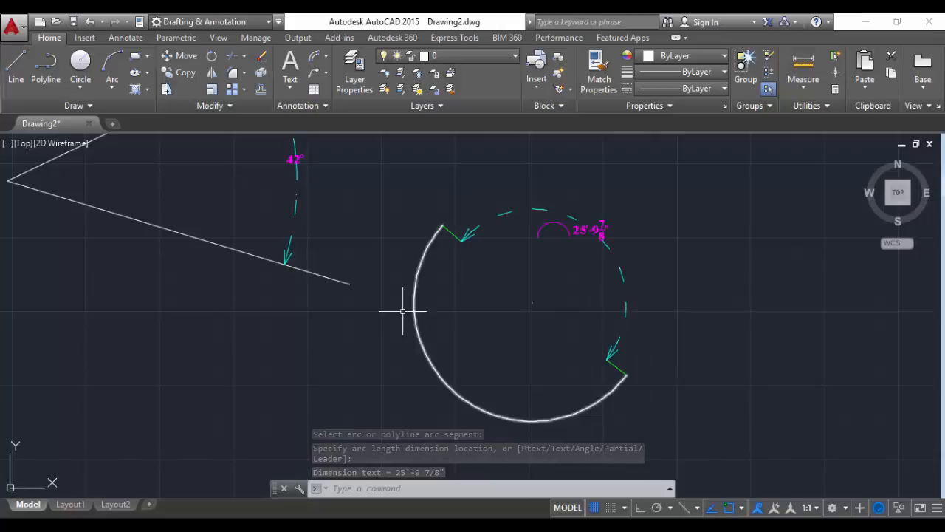
Step: Draw a circle with a radius of about 8'-10" in the empty space to the right of the dimensioned arc
middle_drag(531, 338, 238, 261)
middle_drag(391, 289, 293, 371)
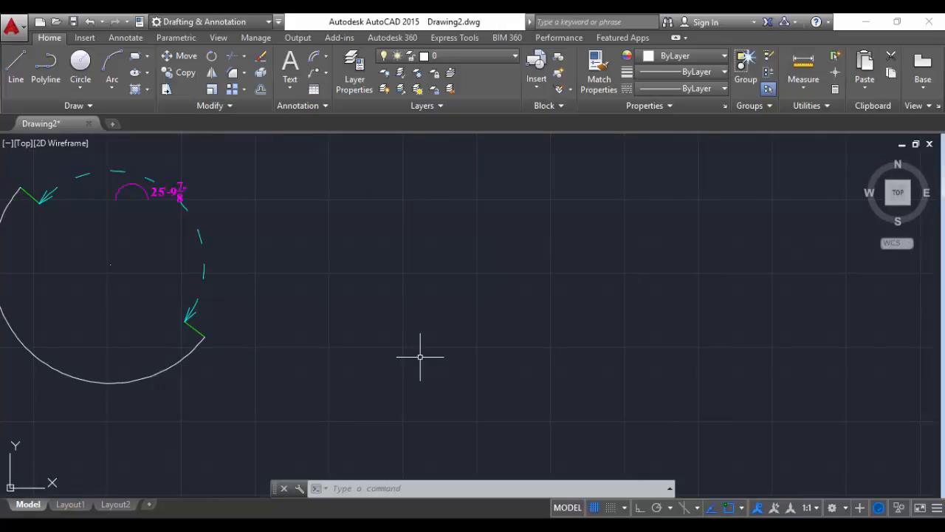
text(c)
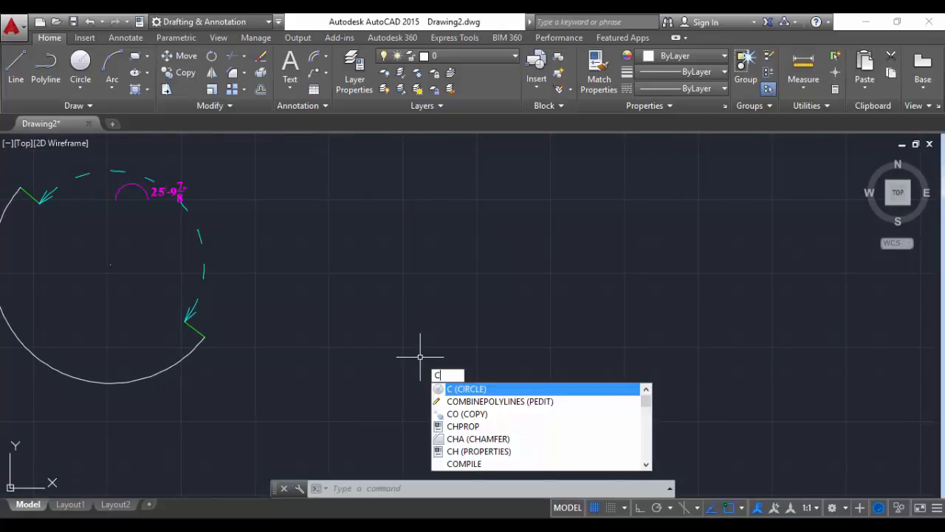
key(Return)
click(407, 256)
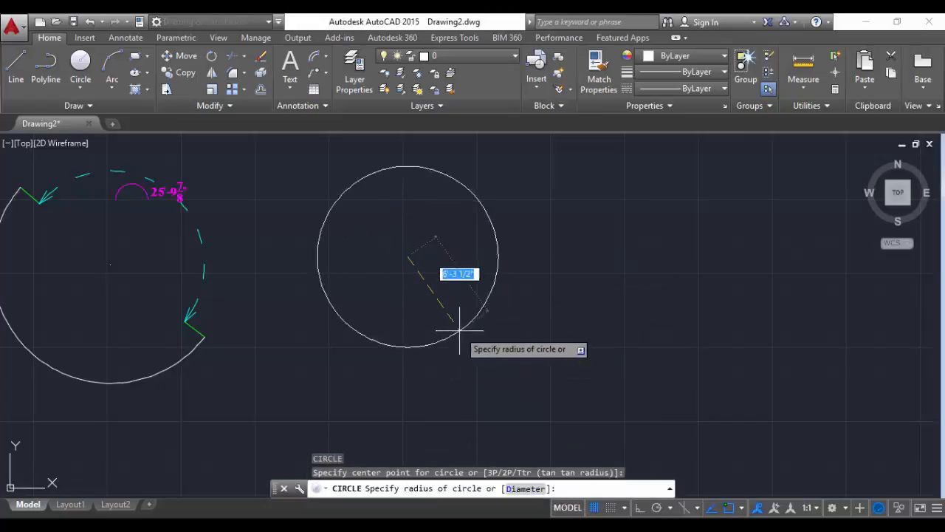
click(477, 361)
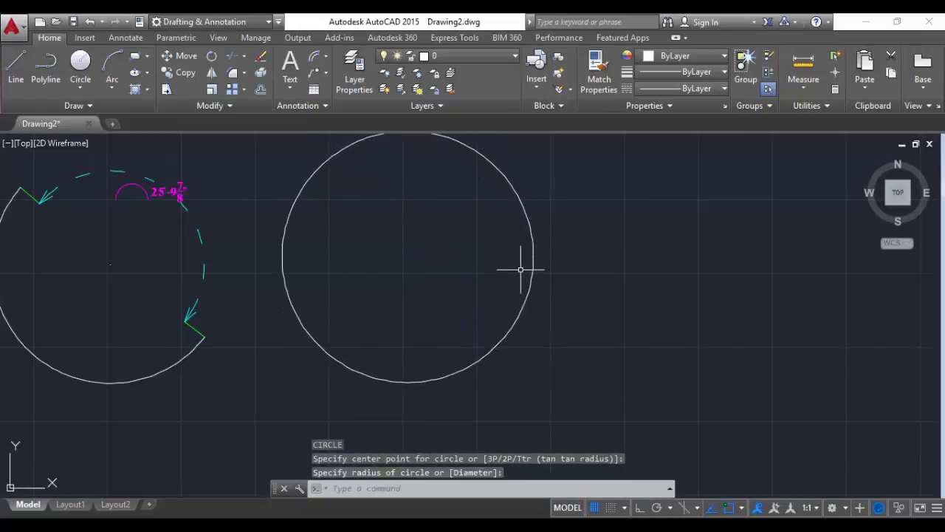
Step: Add a radius dimension to the circle, placing its text inside just left of the centre
middle_drag(513, 268, 490, 308)
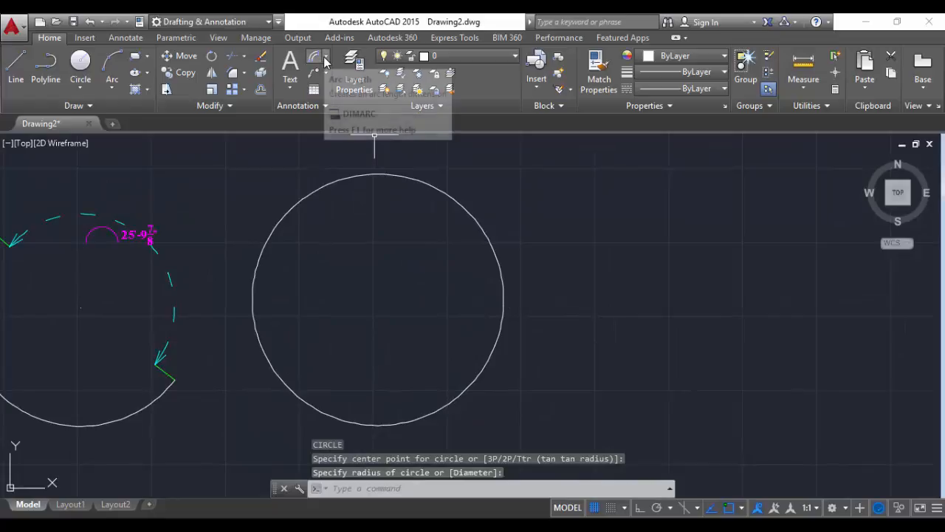
click(325, 58)
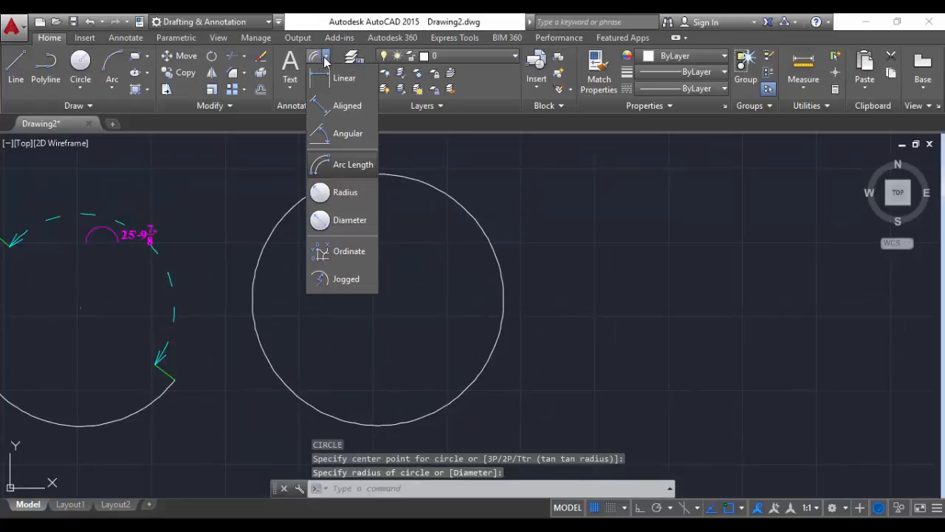
click(350, 196)
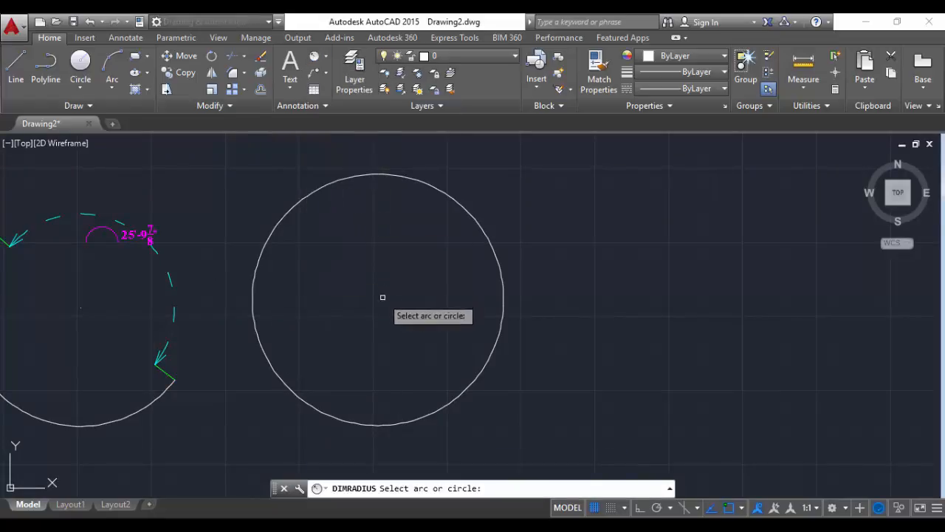
click(505, 281)
click(356, 302)
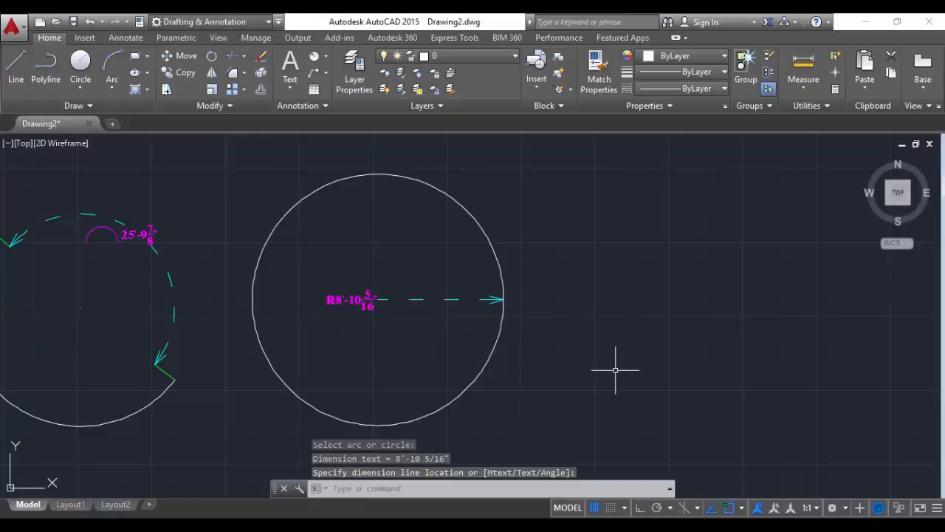
key(Return)
key(Escape)
Step: Draw a second circle with a diameter of about 16'-5" to the right of the radius-dimensioned circle
text(c)
key(Return)
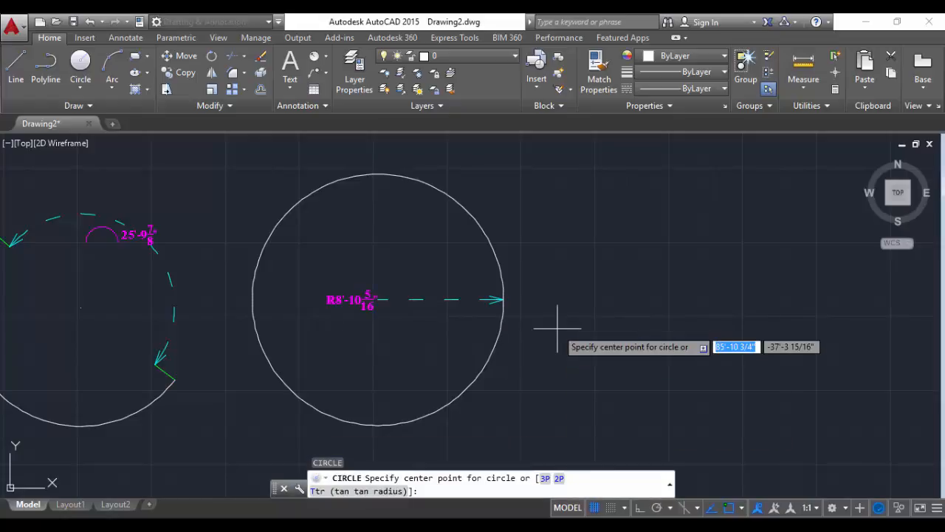
click(648, 279)
click(699, 384)
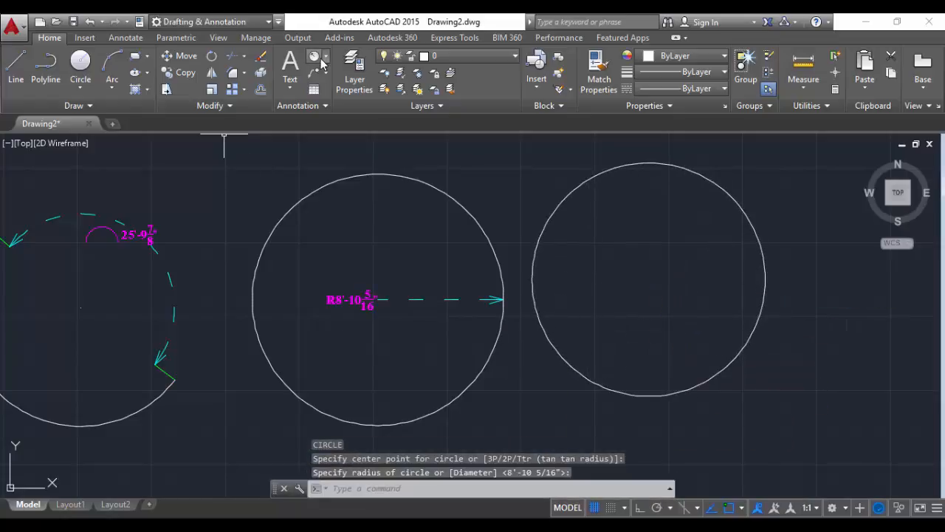
Step: Add a diameter dimension to the second circle, placing its text inside near the centre
click(325, 59)
click(343, 218)
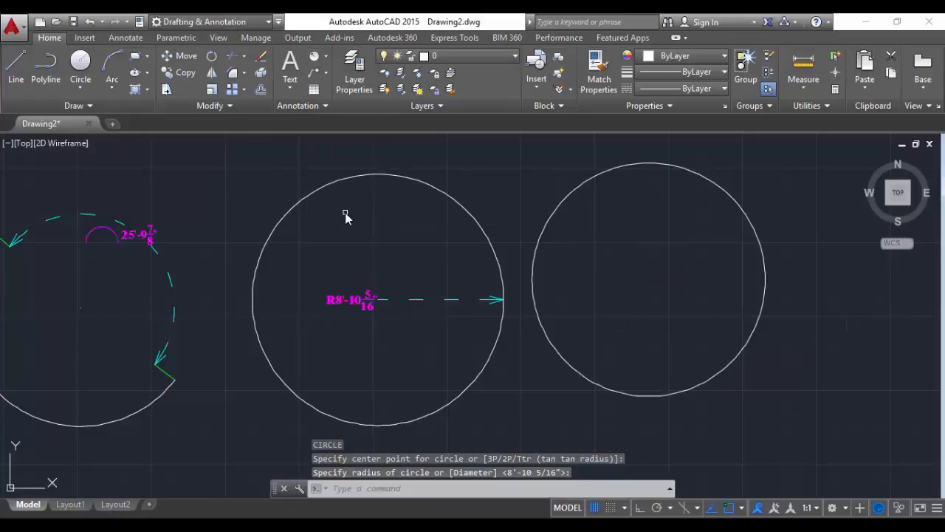
click(545, 231)
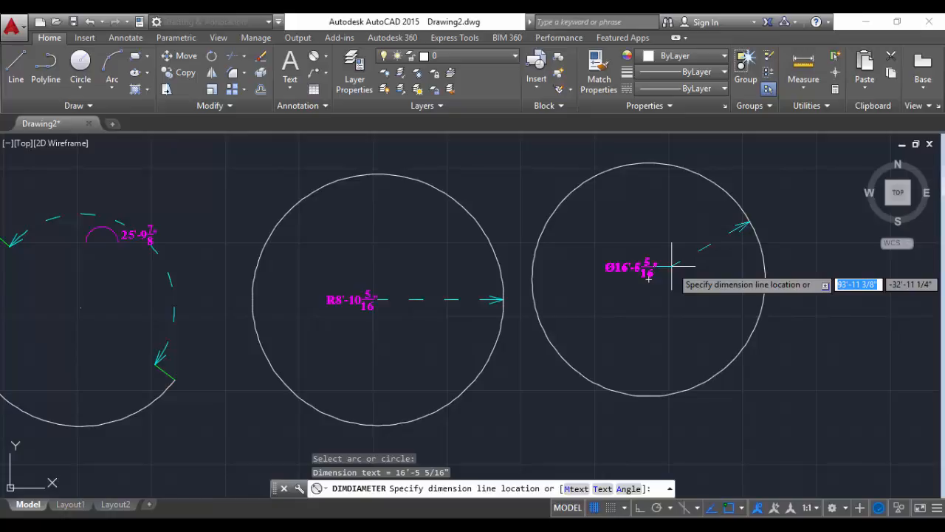
click(671, 265)
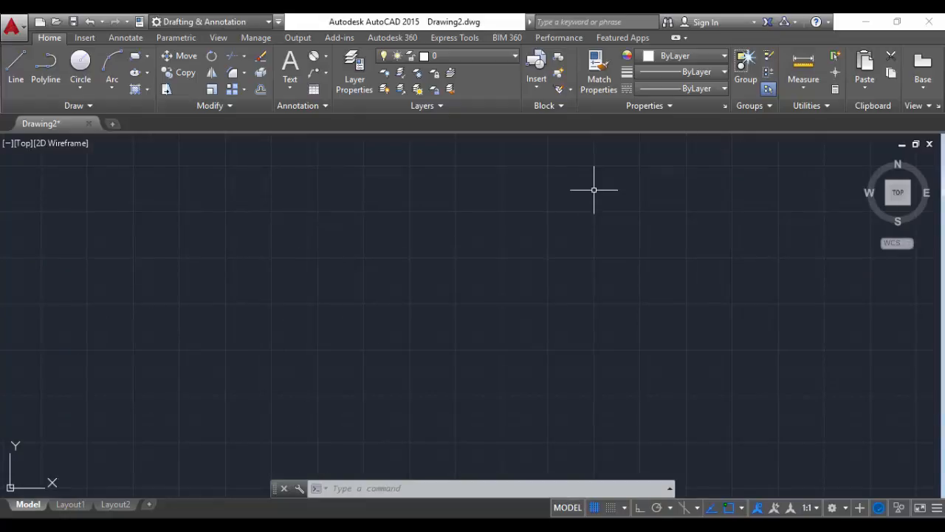
Step: Create a curved multileader in an empty area, rising to the upper right, with the text "leader"
click(127, 38)
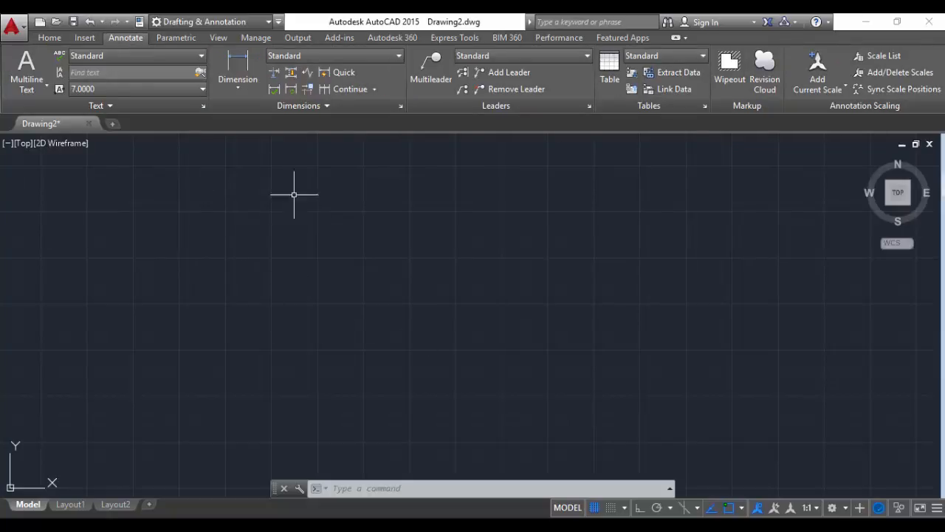
click(435, 72)
click(234, 353)
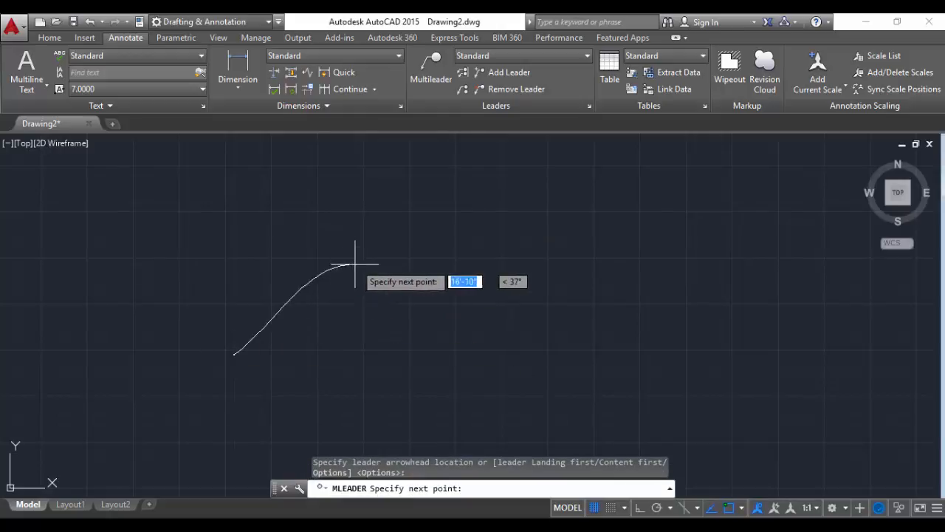
click(423, 224)
click(471, 249)
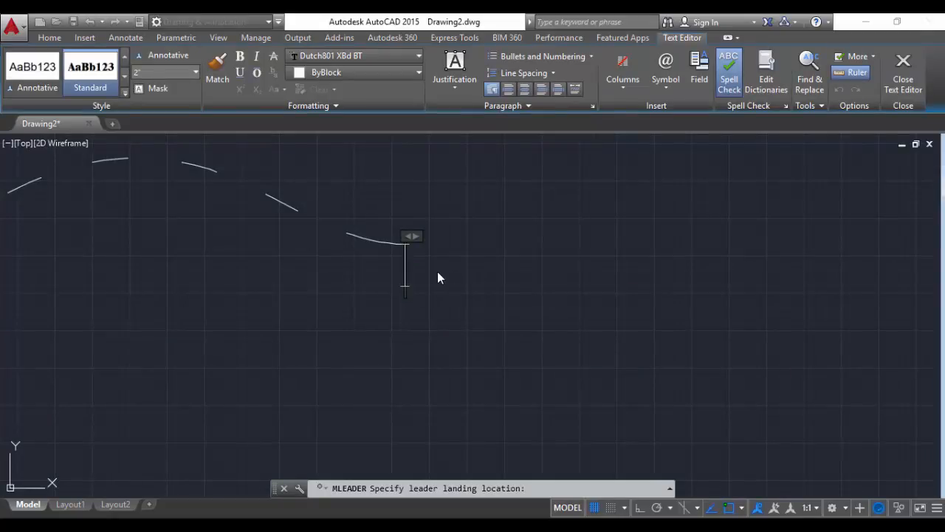
text(leader)
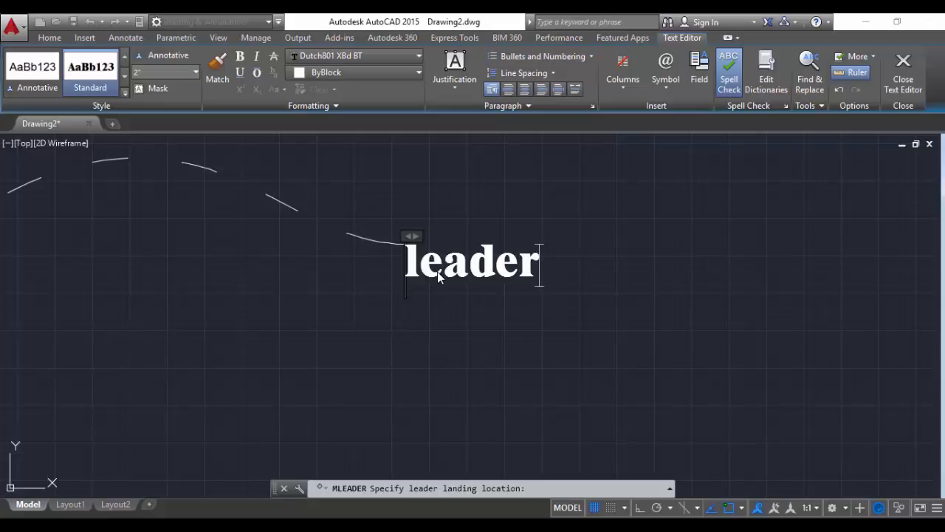
right_click(540, 191)
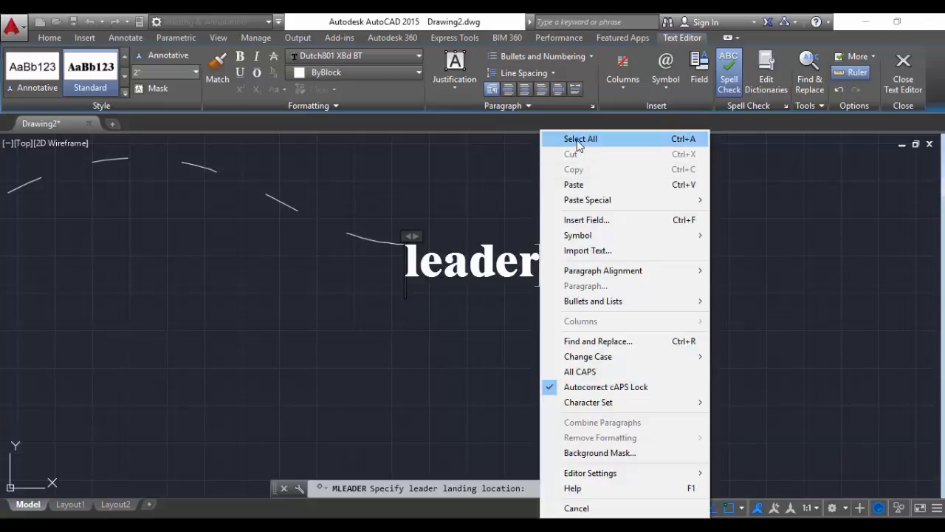
click(579, 139)
right_click(592, 214)
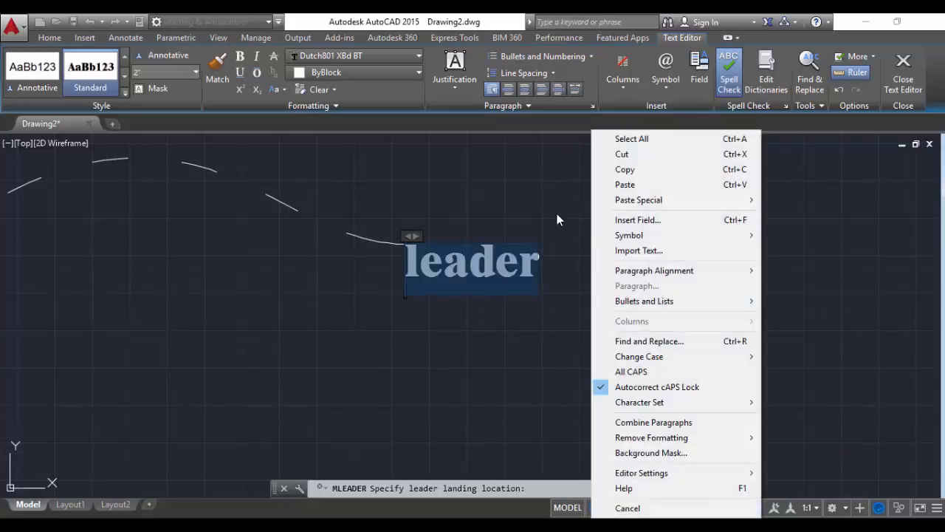
click(556, 219)
Step: Examine the multileader's text size, dashed curve and arrowhead along its whole length
scroll(430, 278, up, 3)
middle_drag(337, 244, 517, 282)
scroll(414, 273, down, 4)
middle_drag(243, 253, 451, 244)
scroll(446, 255, down, 2)
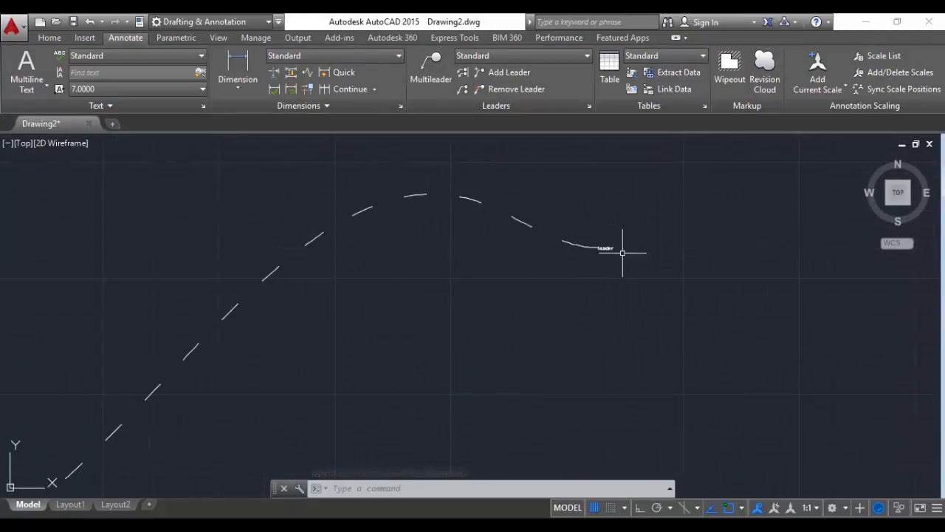
mouse_move(500, 270)
middle_down()
mouse_move(511, 217)
mouse_move(584, 192)
mouse_move(571, 196)
middle_up()
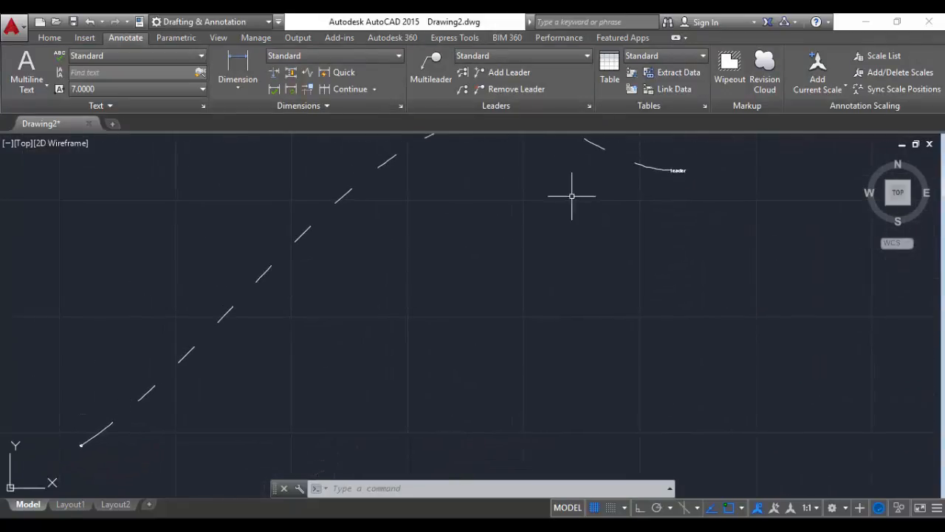
scroll(73, 459, up, 8)
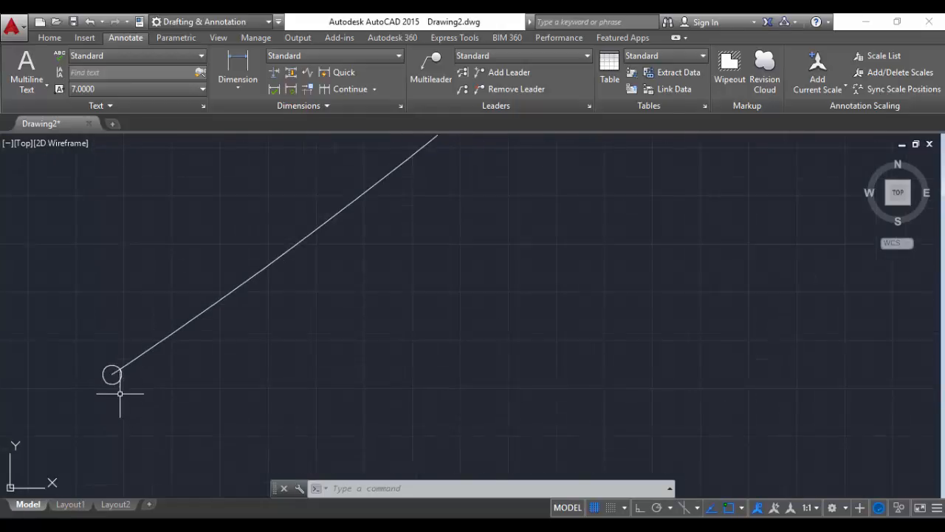
scroll(397, 318, down, 3)
middle_drag(397, 317, 240, 373)
scroll(443, 222, down, 4)
middle_drag(443, 221, 366, 335)
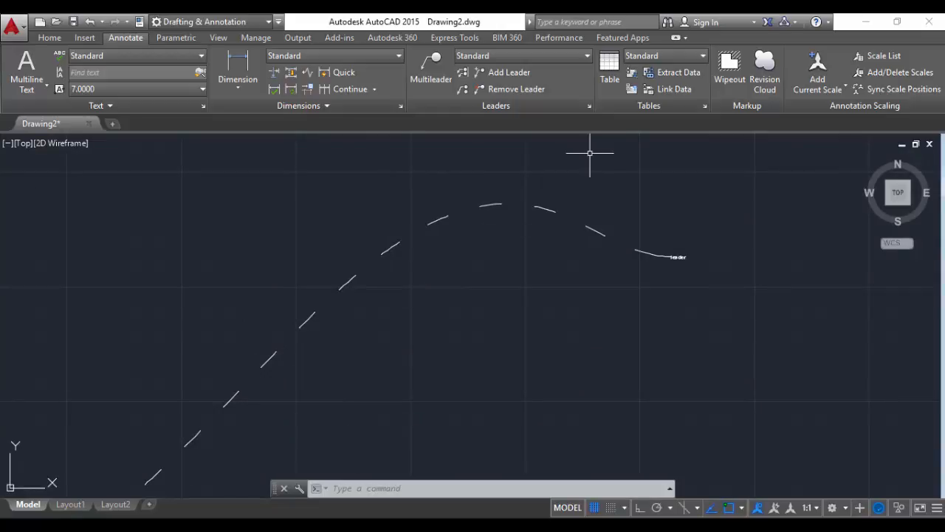
Step: Set the leader line colour of the Standard multileader style to Cyan
click(589, 107)
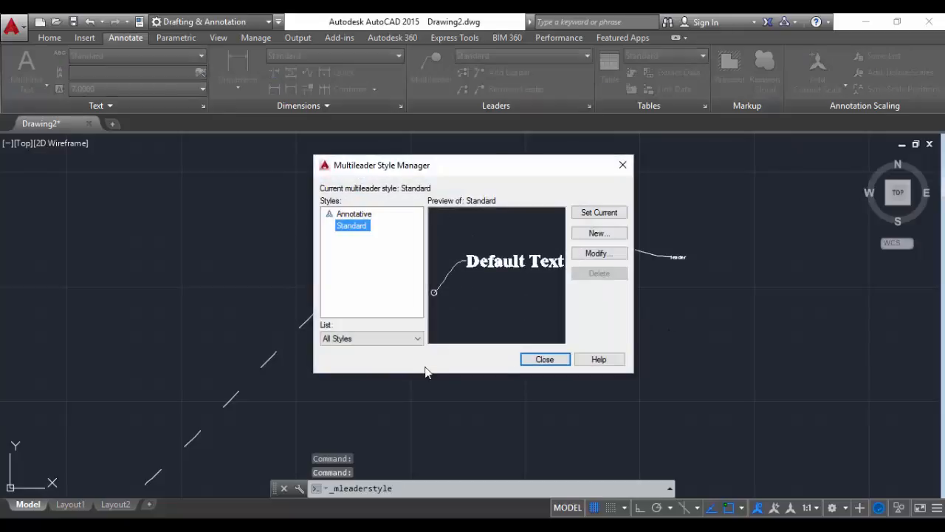
click(598, 254)
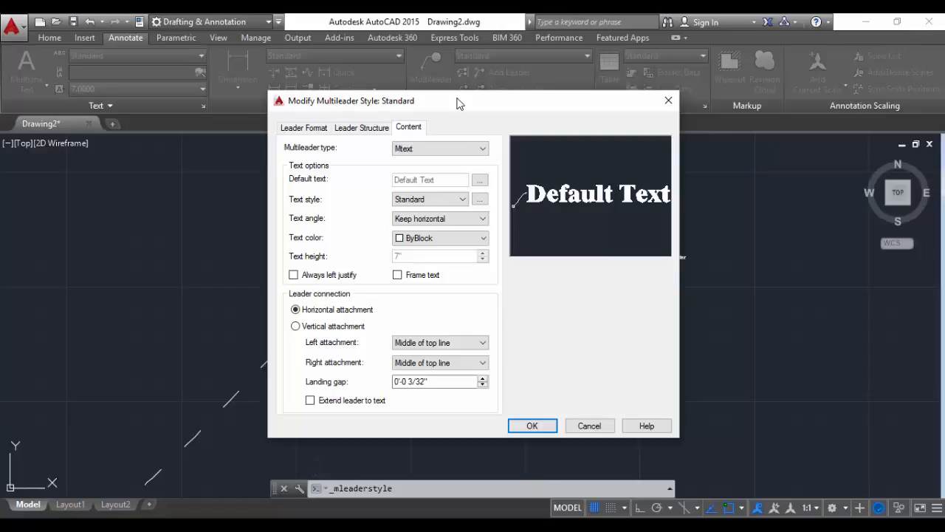
click(302, 128)
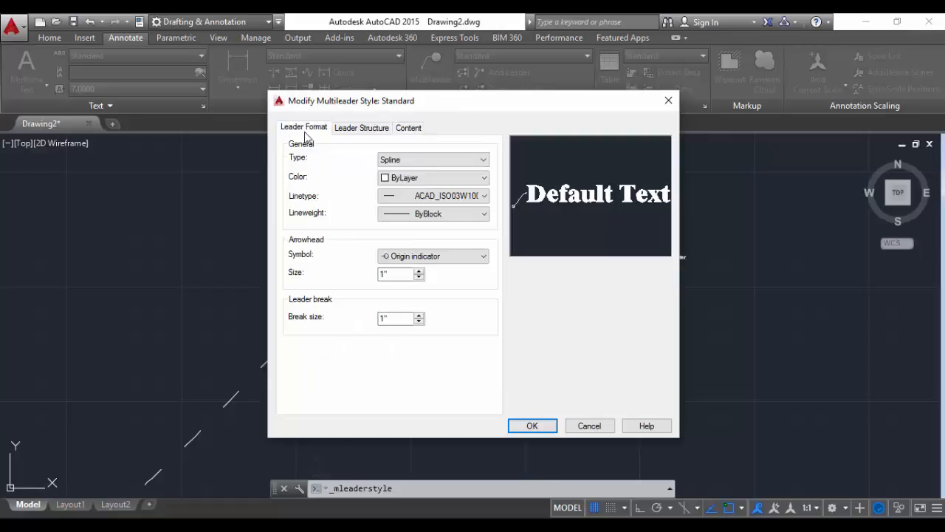
click(436, 177)
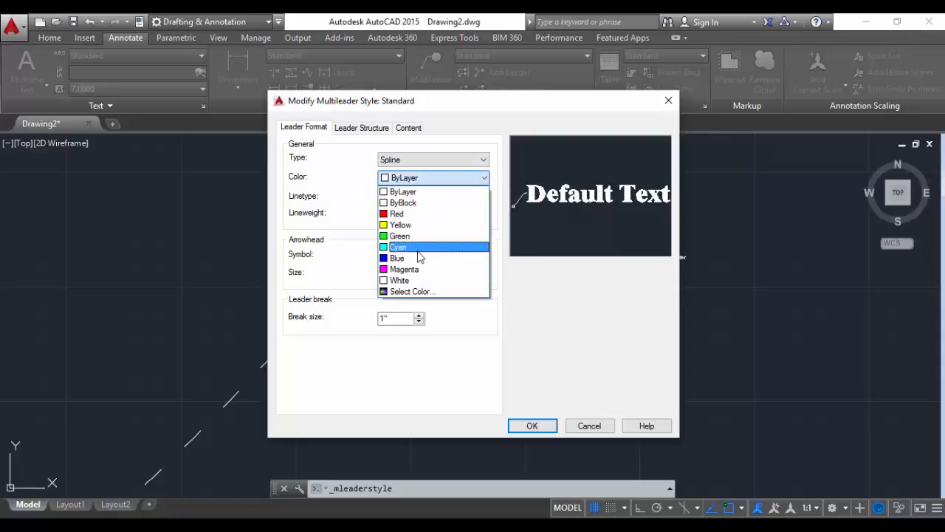
click(402, 243)
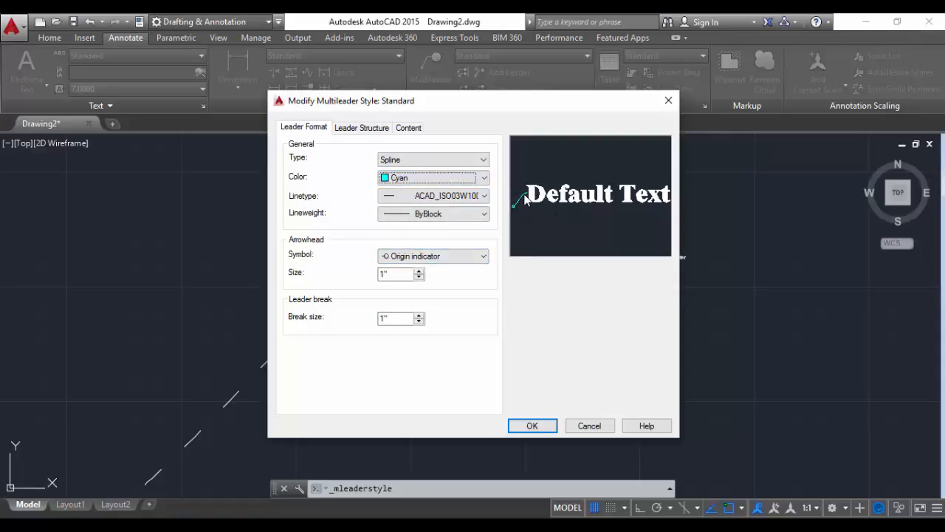
Step: Set the leader type of the Standard multileader style to Straight, after trying the None option
click(440, 161)
click(424, 172)
click(430, 161)
click(415, 191)
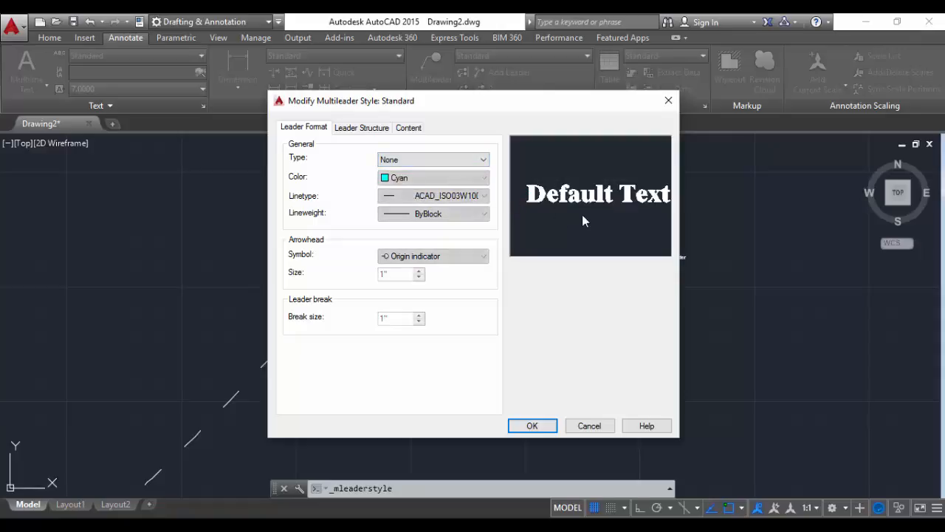
click(417, 161)
click(416, 171)
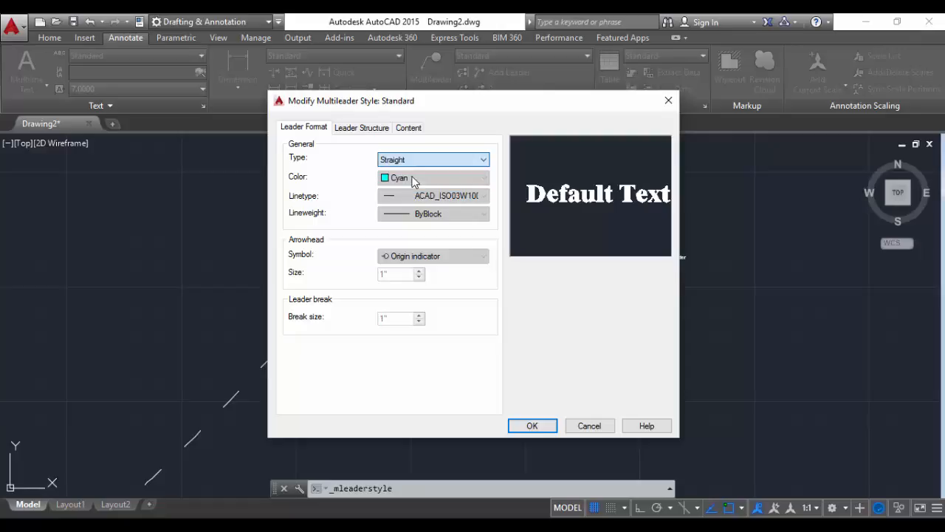
Step: Set the leader line's linetype to ByLayer and its lineweight to 0.40 mm
click(447, 195)
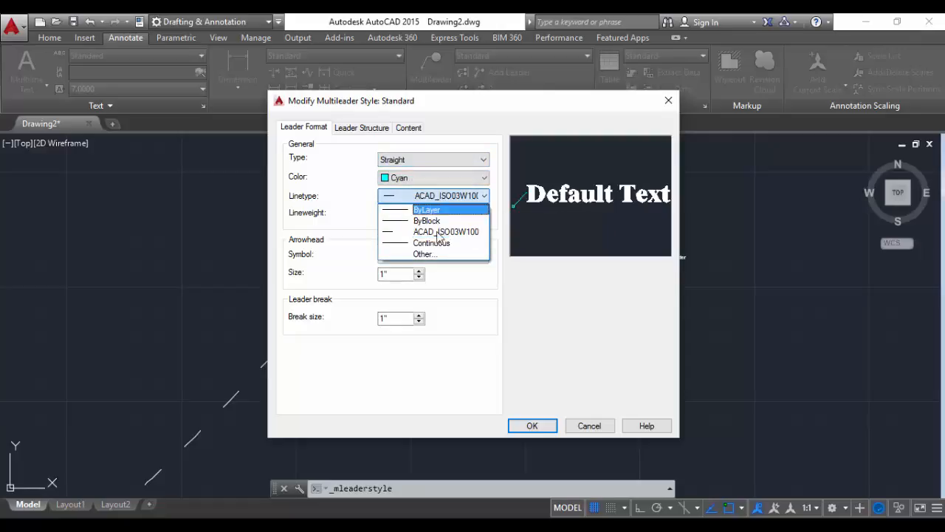
click(431, 212)
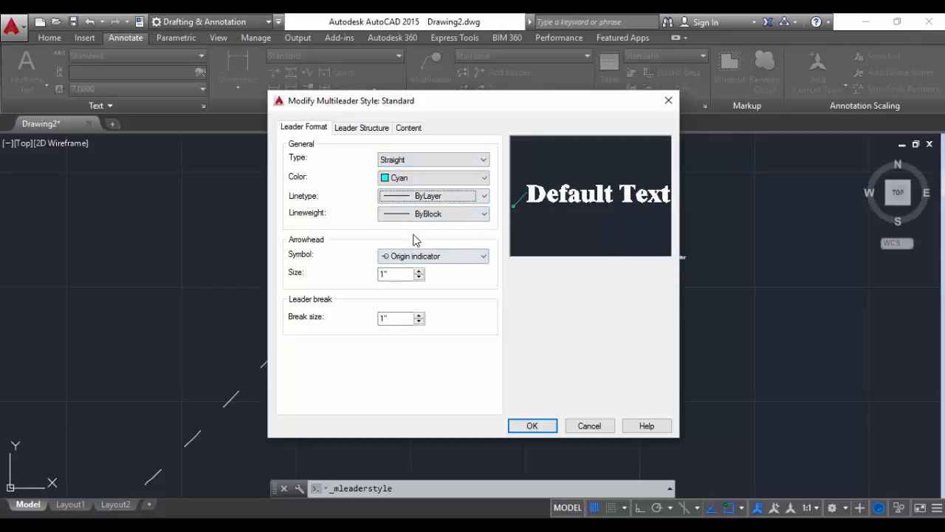
click(421, 213)
click(426, 372)
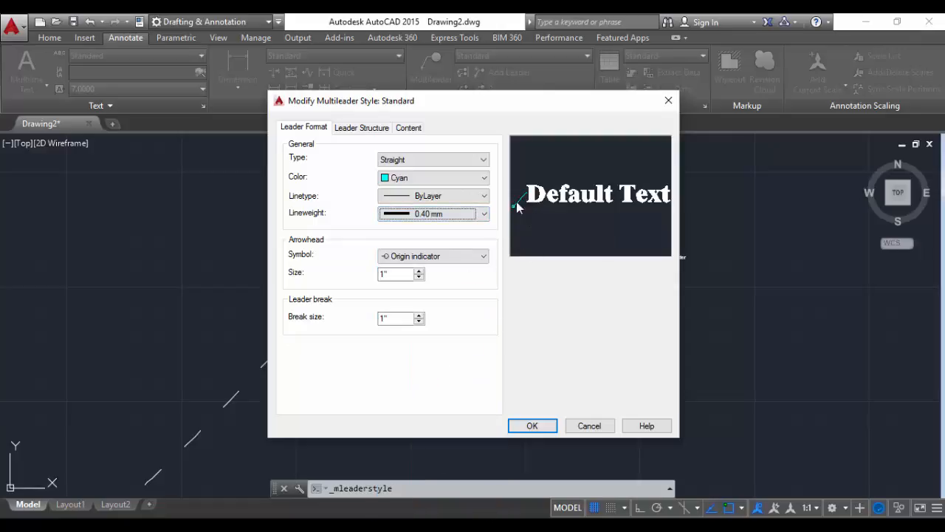
Step: Change the leader arrowhead symbol to Closed filled and set its size to 1'
click(428, 258)
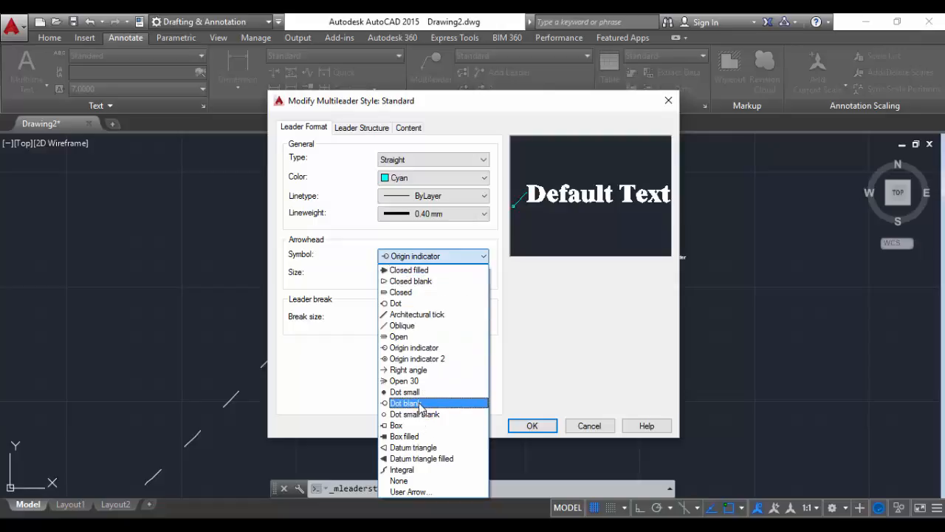
click(418, 271)
double_click(397, 275)
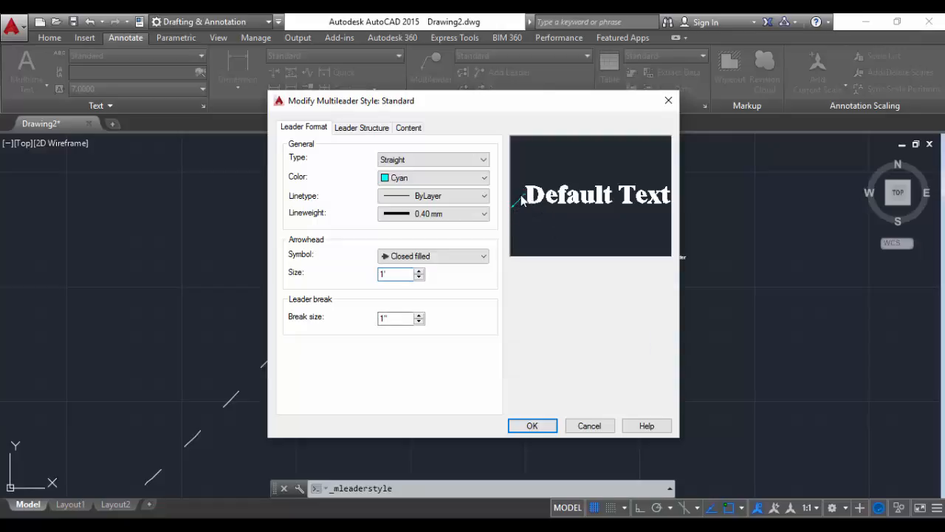
key(Tab)
key(ctrl+Tab)
Step: Set the multileader content to Mtext with Cyan text, and the left attachment to Bottom of top line
click(419, 131)
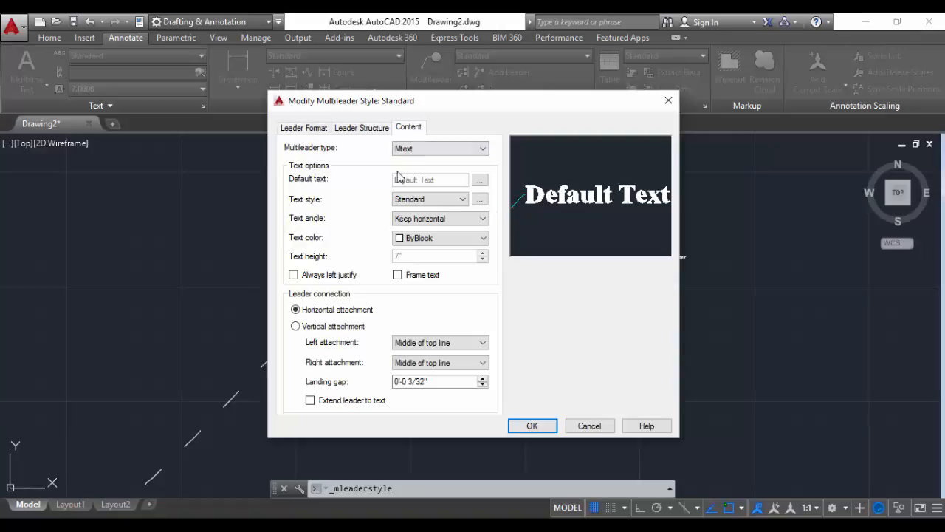
click(432, 149)
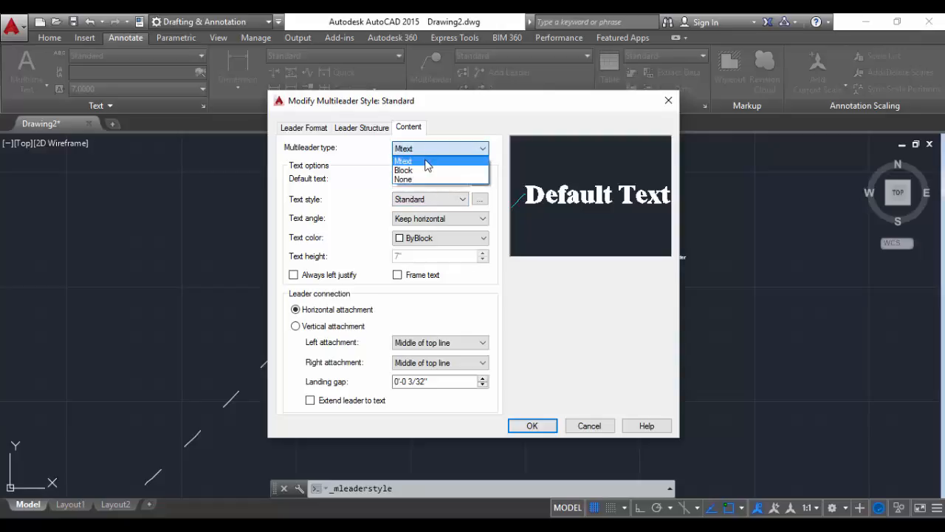
click(428, 161)
click(435, 238)
click(415, 299)
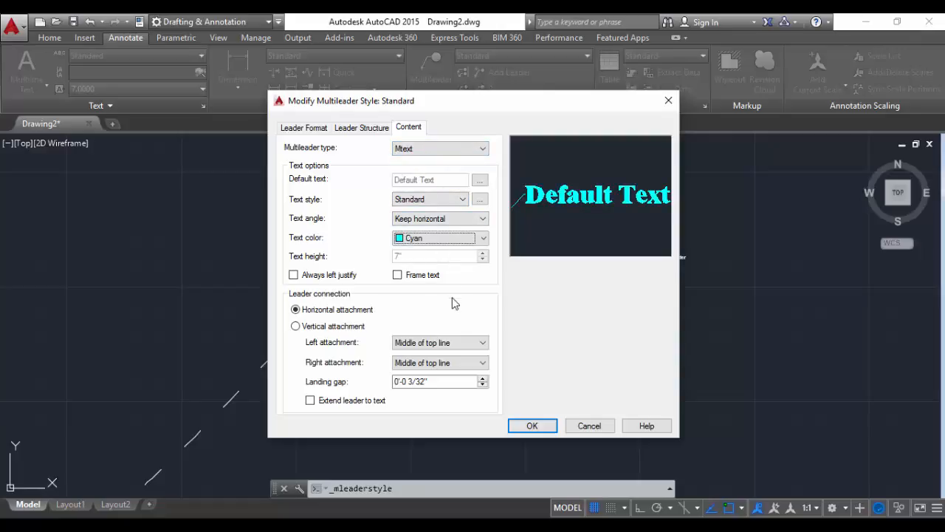
click(442, 343)
click(433, 374)
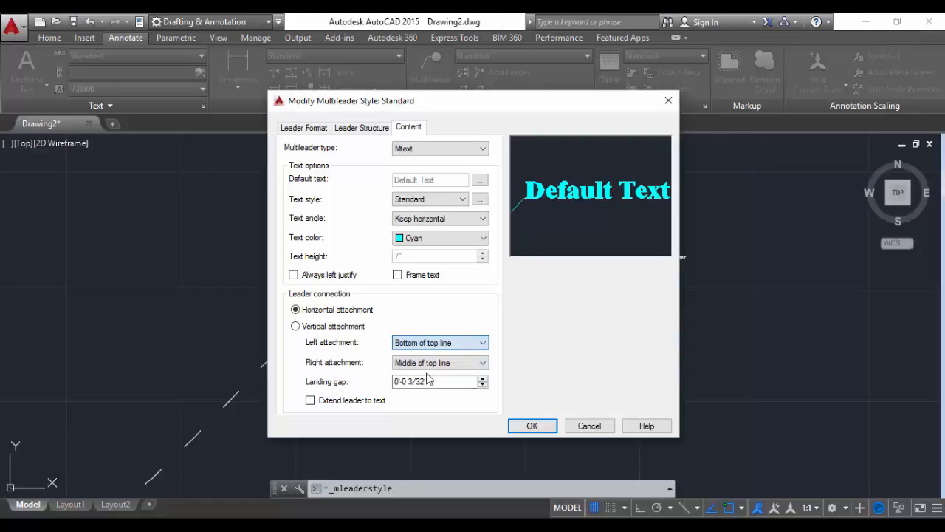
Step: Switch the leader connection to vertical attachment with Overline and center above, Underline and center below, and a landing gap of 0'-0 1/32"
click(295, 326)
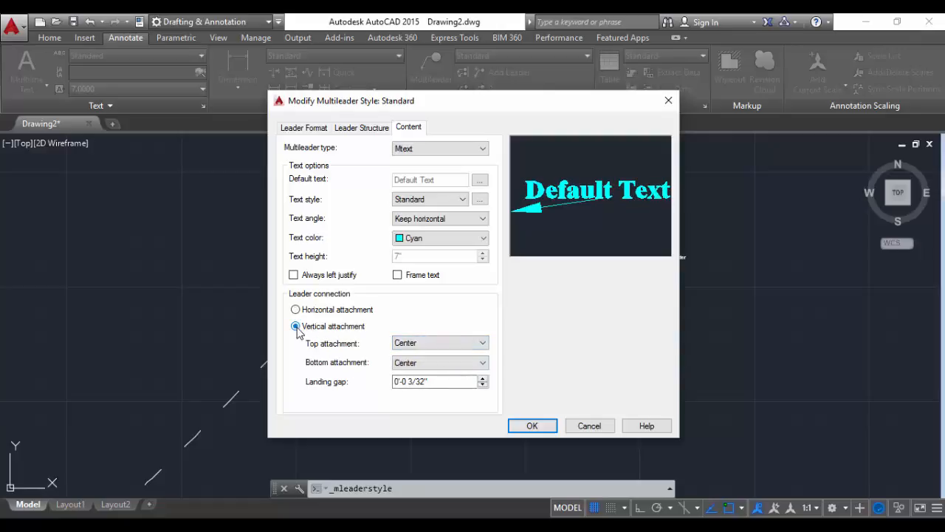
click(443, 342)
click(435, 363)
click(435, 362)
click(427, 381)
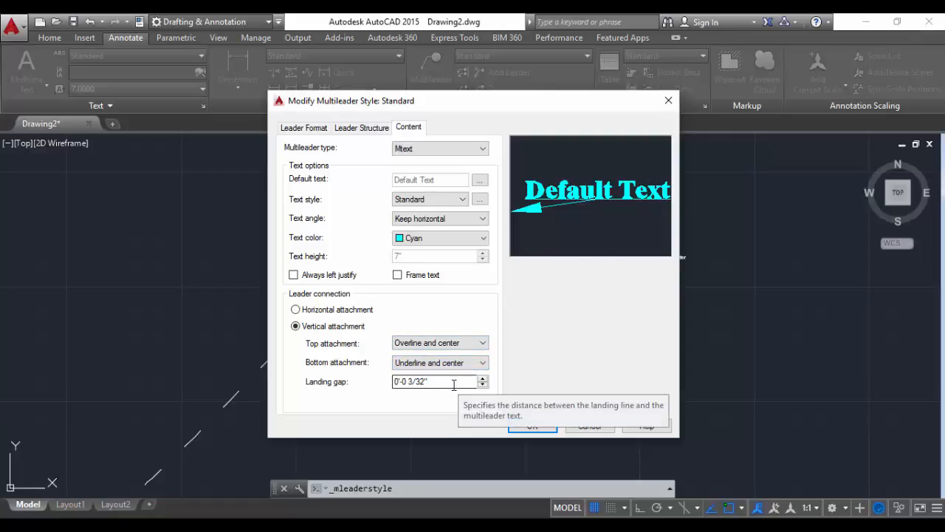
click(482, 385)
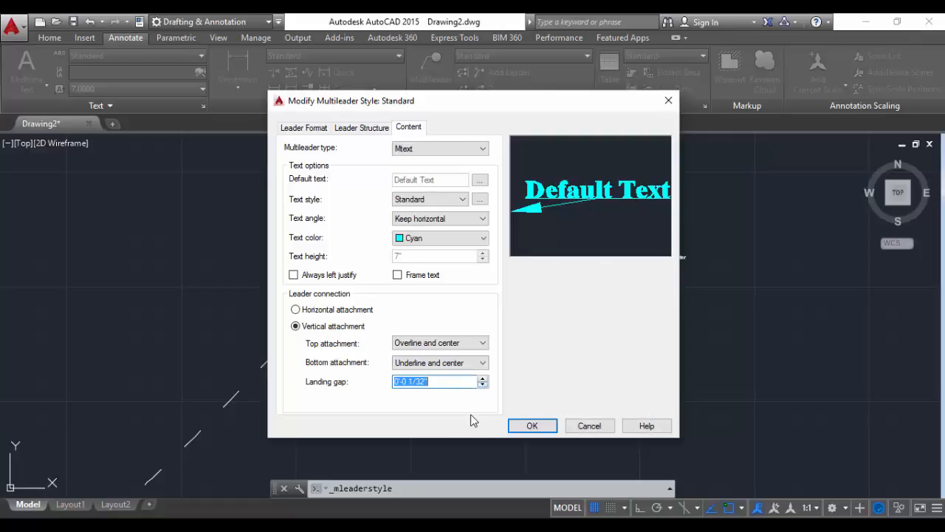
Step: Set the Standard text style's height to 2'-0", then accept the multileader style changes and return to the drawing
click(480, 199)
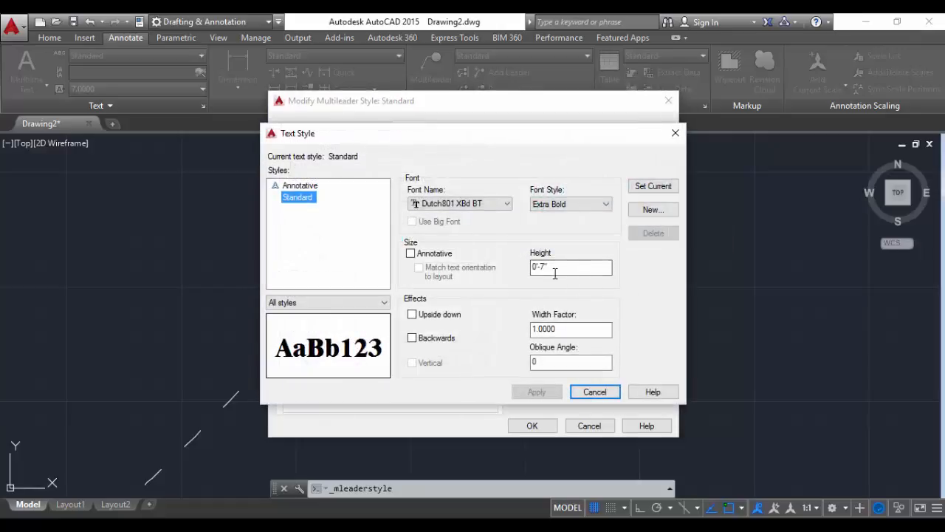
double_click(555, 271)
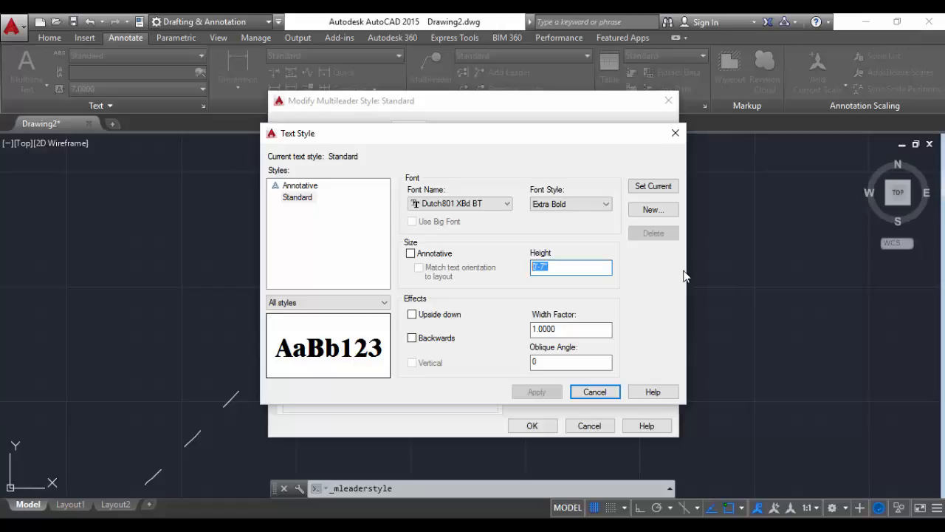
text(2)
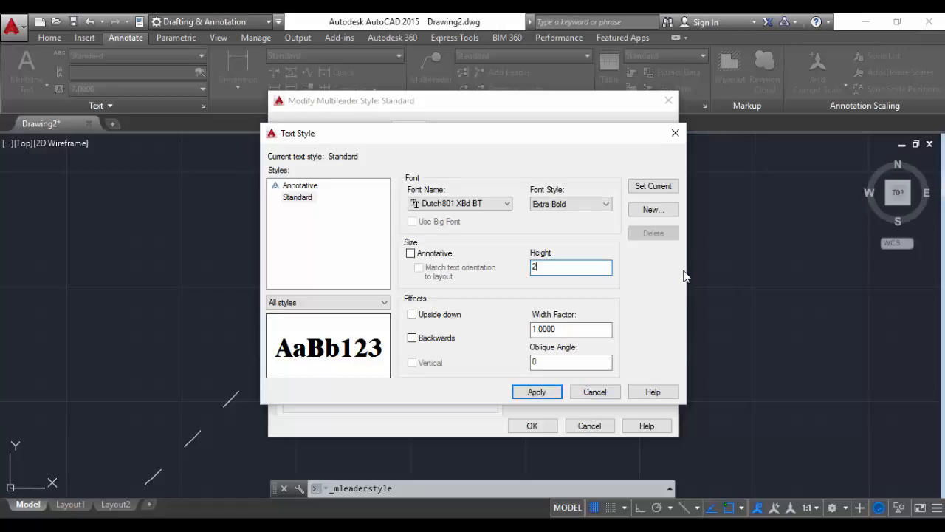
key(Return)
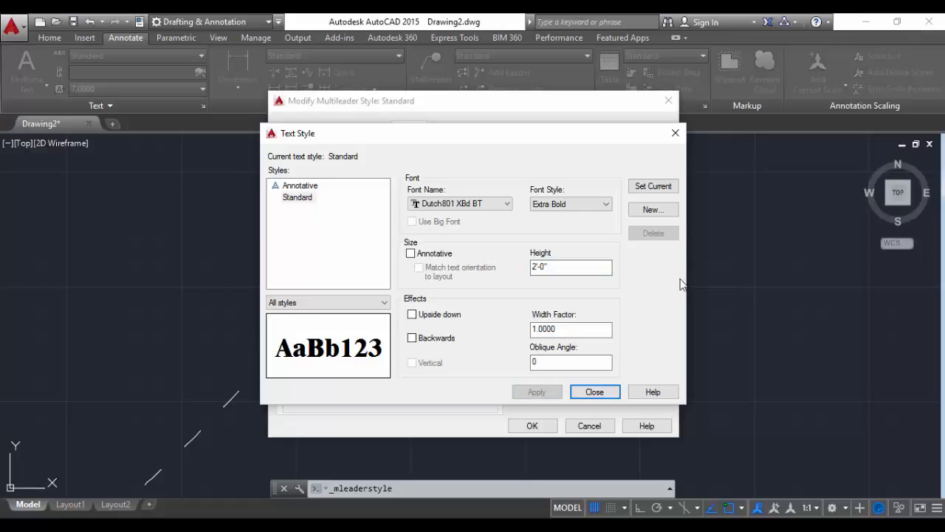
click(595, 391)
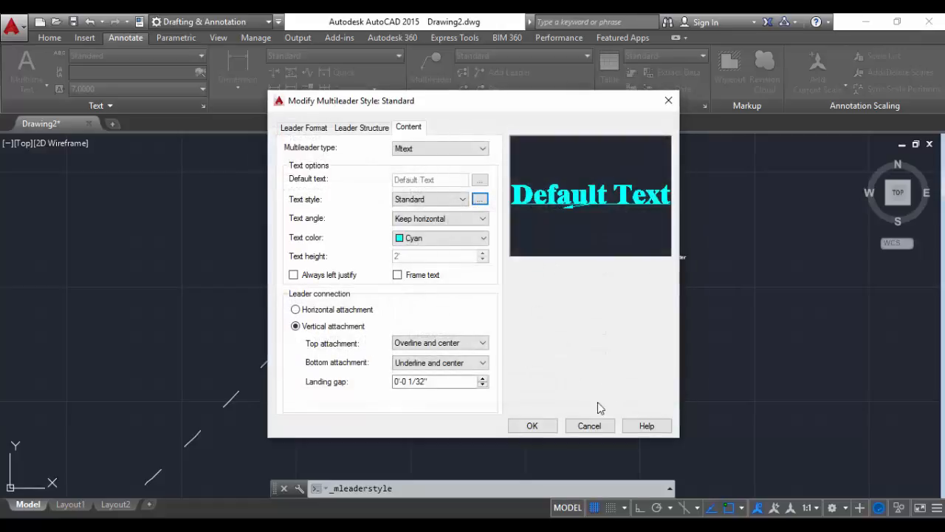
click(542, 428)
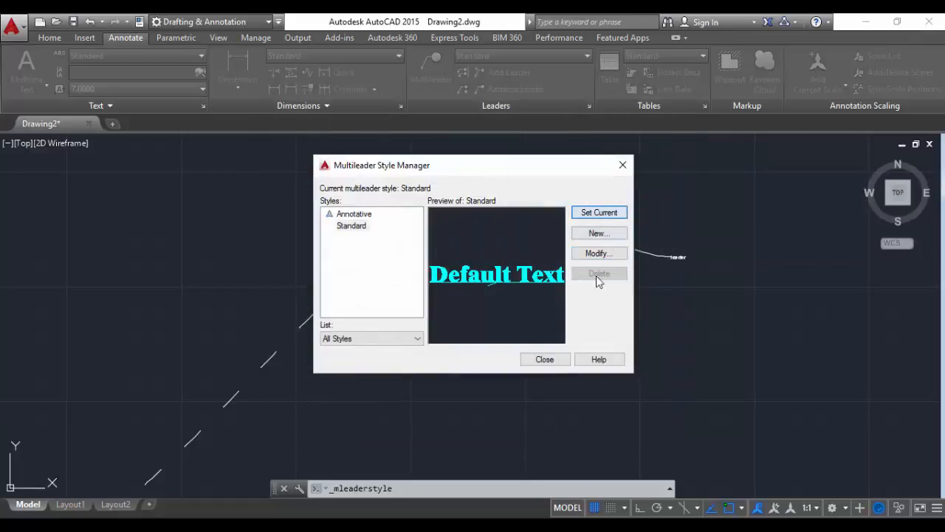
click(545, 359)
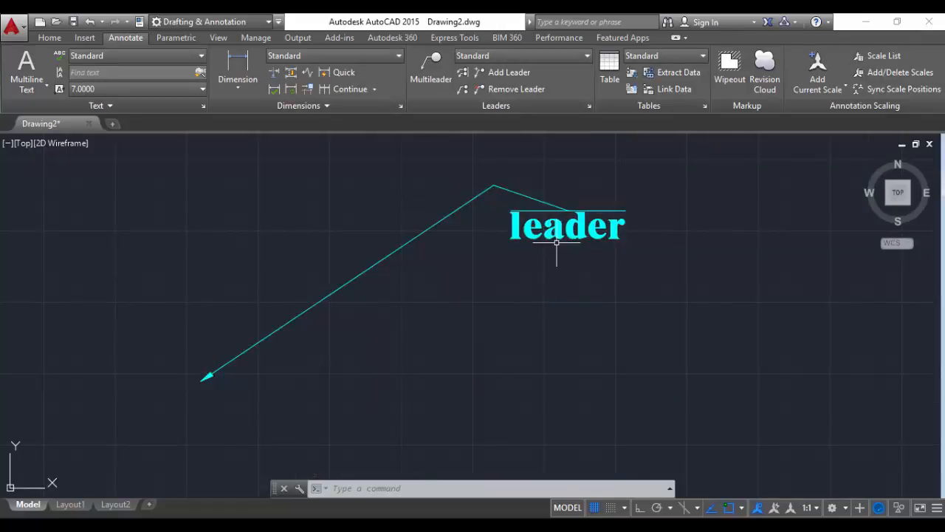
Step: Add a second leader line to the "leader" multileader, bending below the text and ending in an arrowhead at the lower left
scroll(561, 241, up, 2)
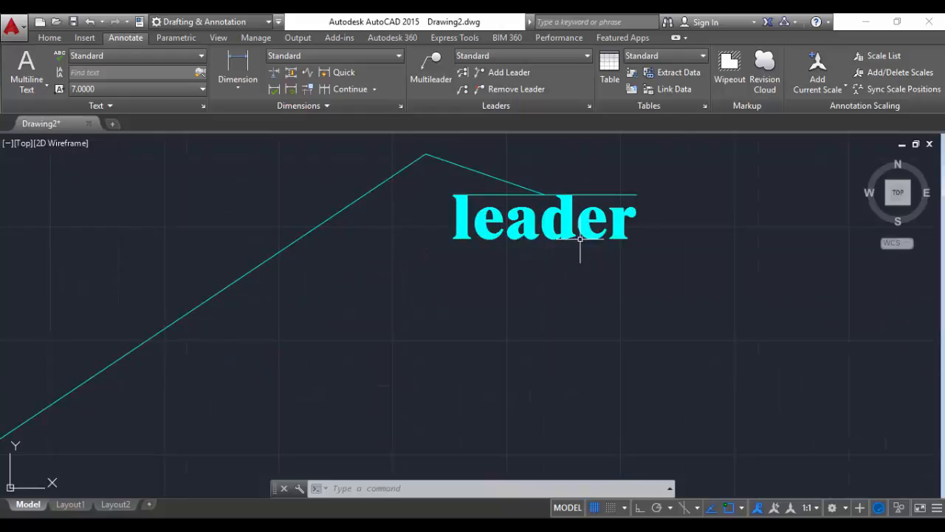
scroll(581, 241, down, 2)
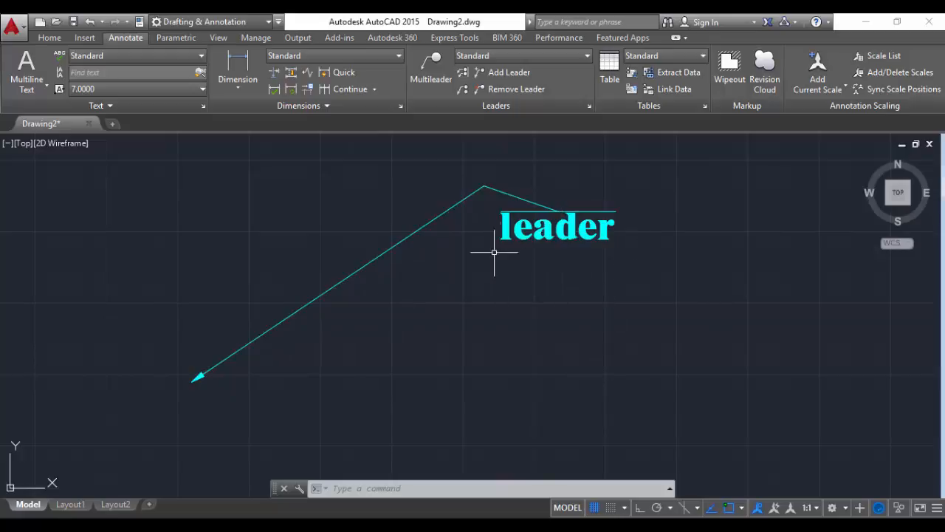
middle_drag(540, 287, 487, 263)
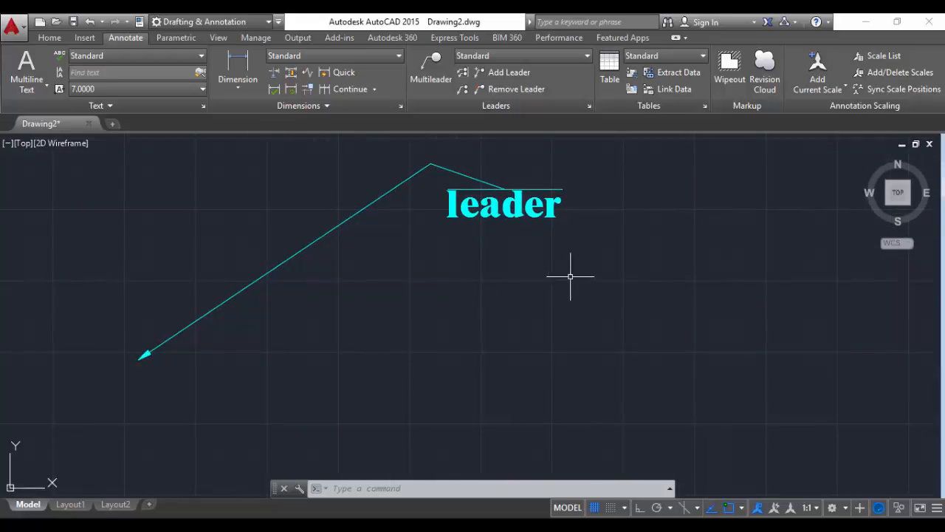
click(510, 72)
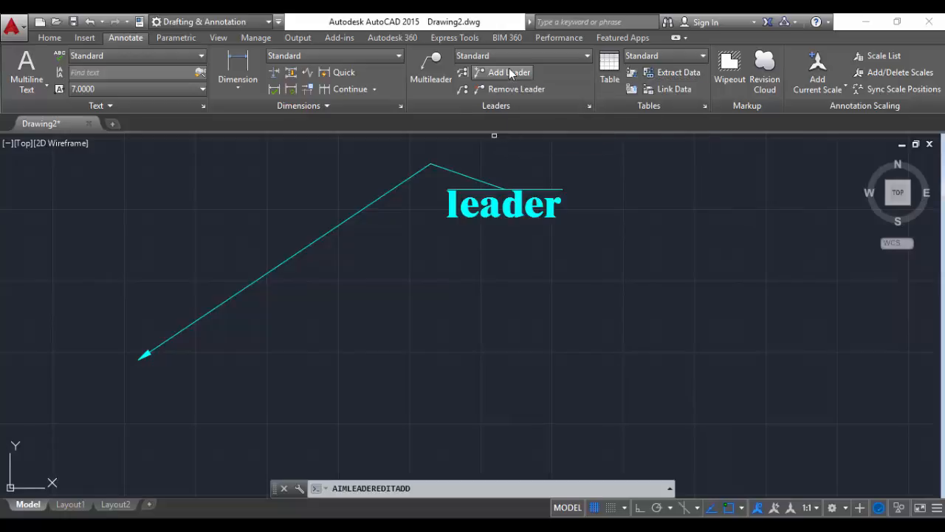
click(514, 211)
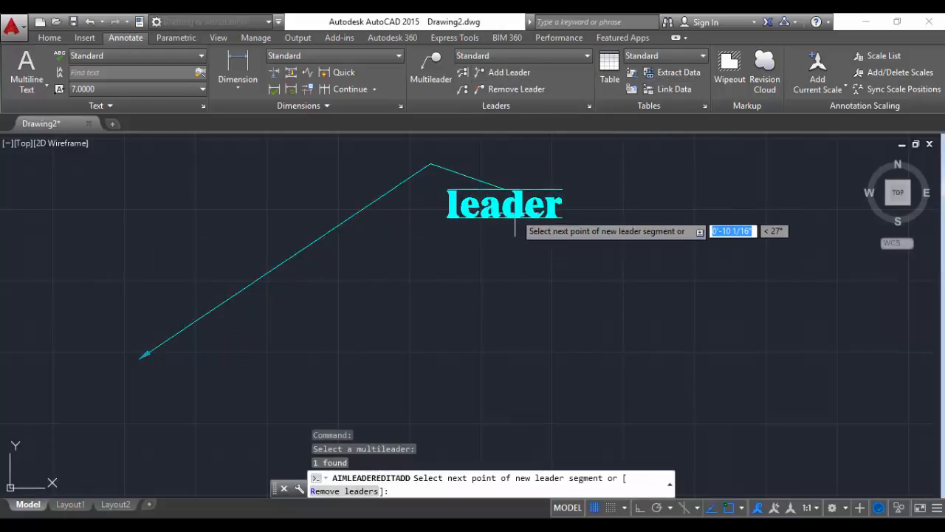
click(466, 320)
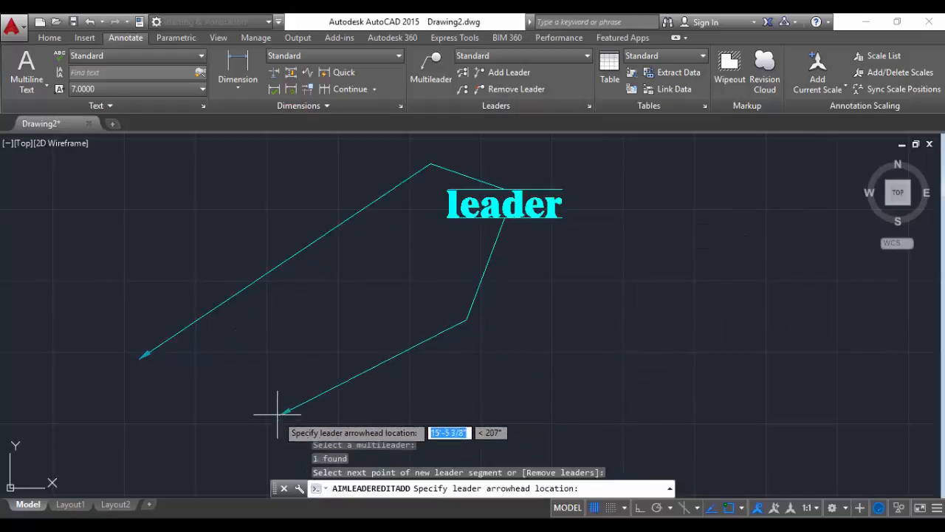
click(244, 380)
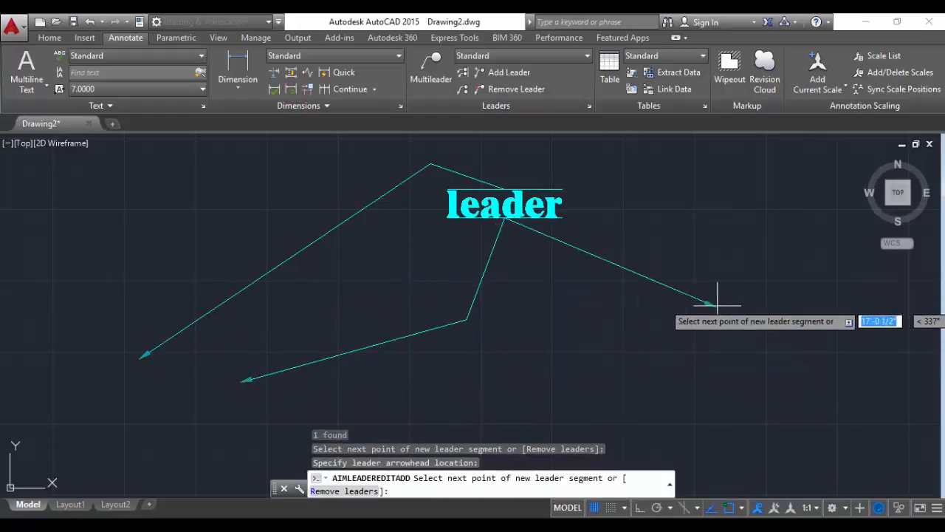
key(Escape)
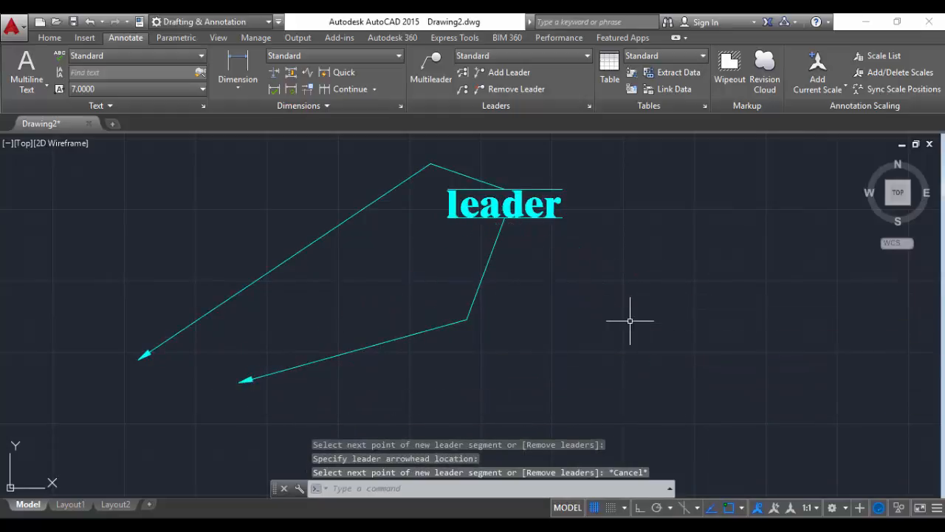
Step: Remove the original upper leader line from the "leader" multileader, keeping the lower one
click(513, 89)
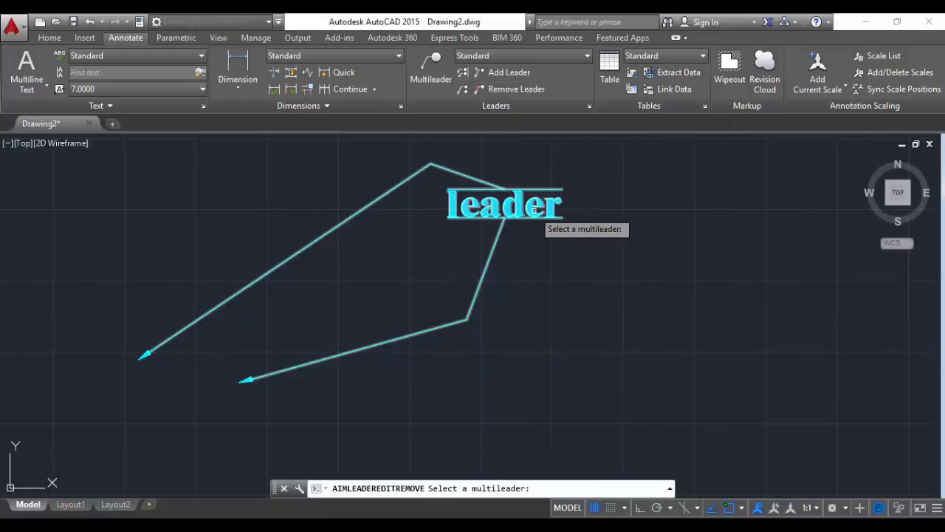
click(533, 214)
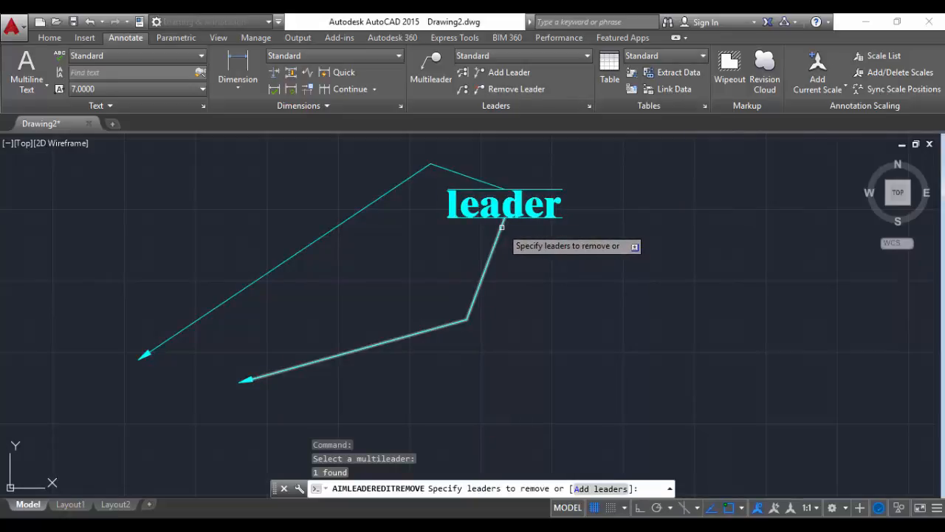
click(331, 232)
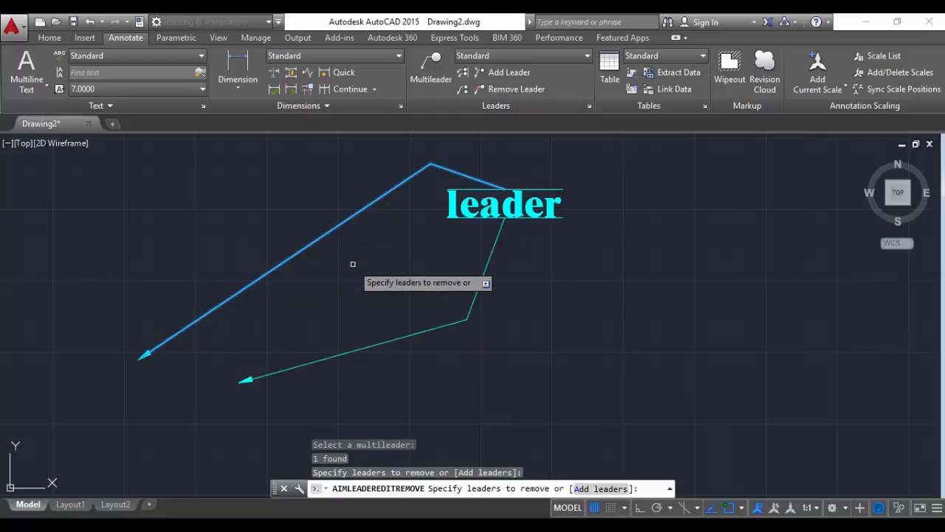
key(Return)
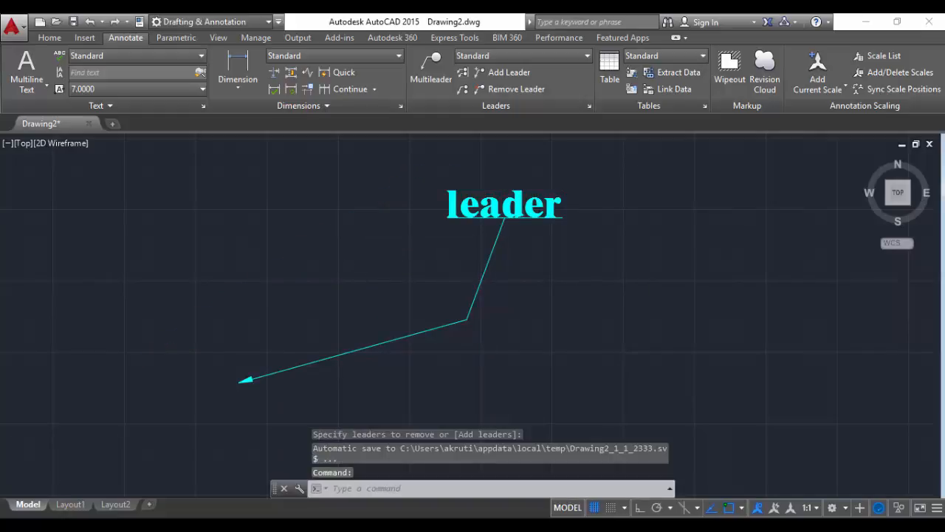
scroll(463, 235, up, 2)
middle_drag(460, 222, 462, 198)
scroll(462, 198, down, 2)
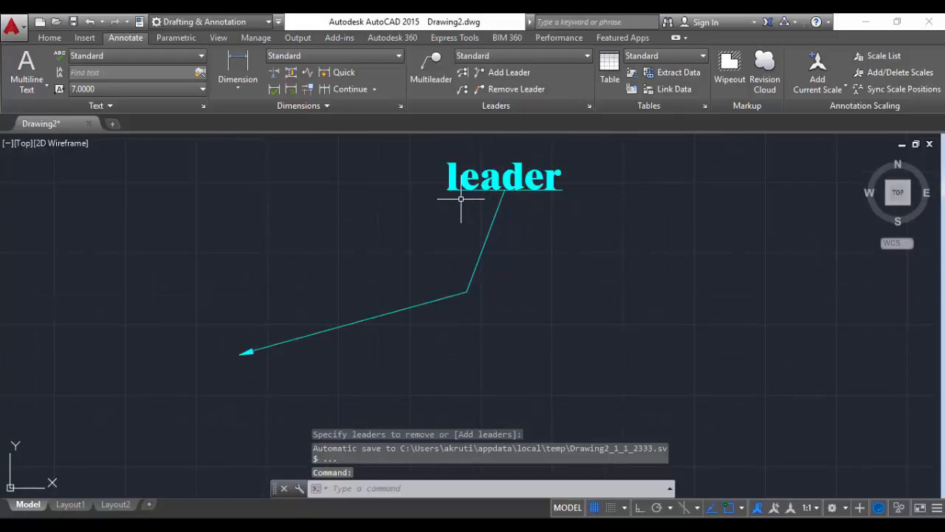